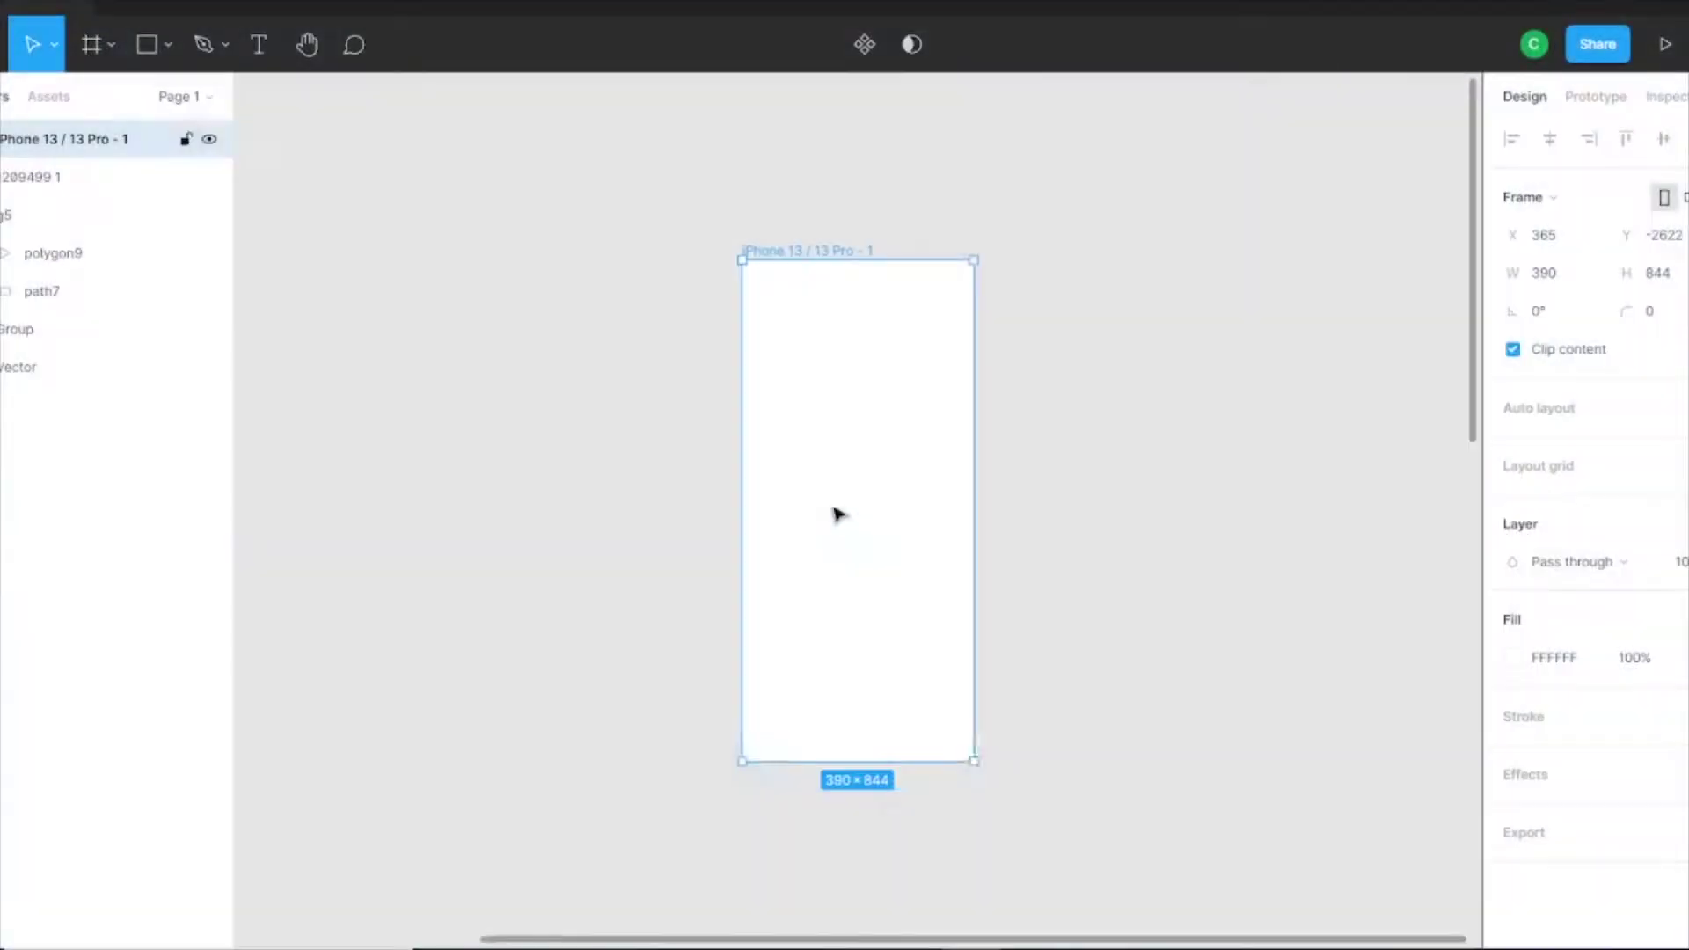
Duplicate the blank 390×844 iPhone 13 / 13 Pro frame beside the original.
left_click_drag(834, 512, 558, 532)
key("ctrl+d")
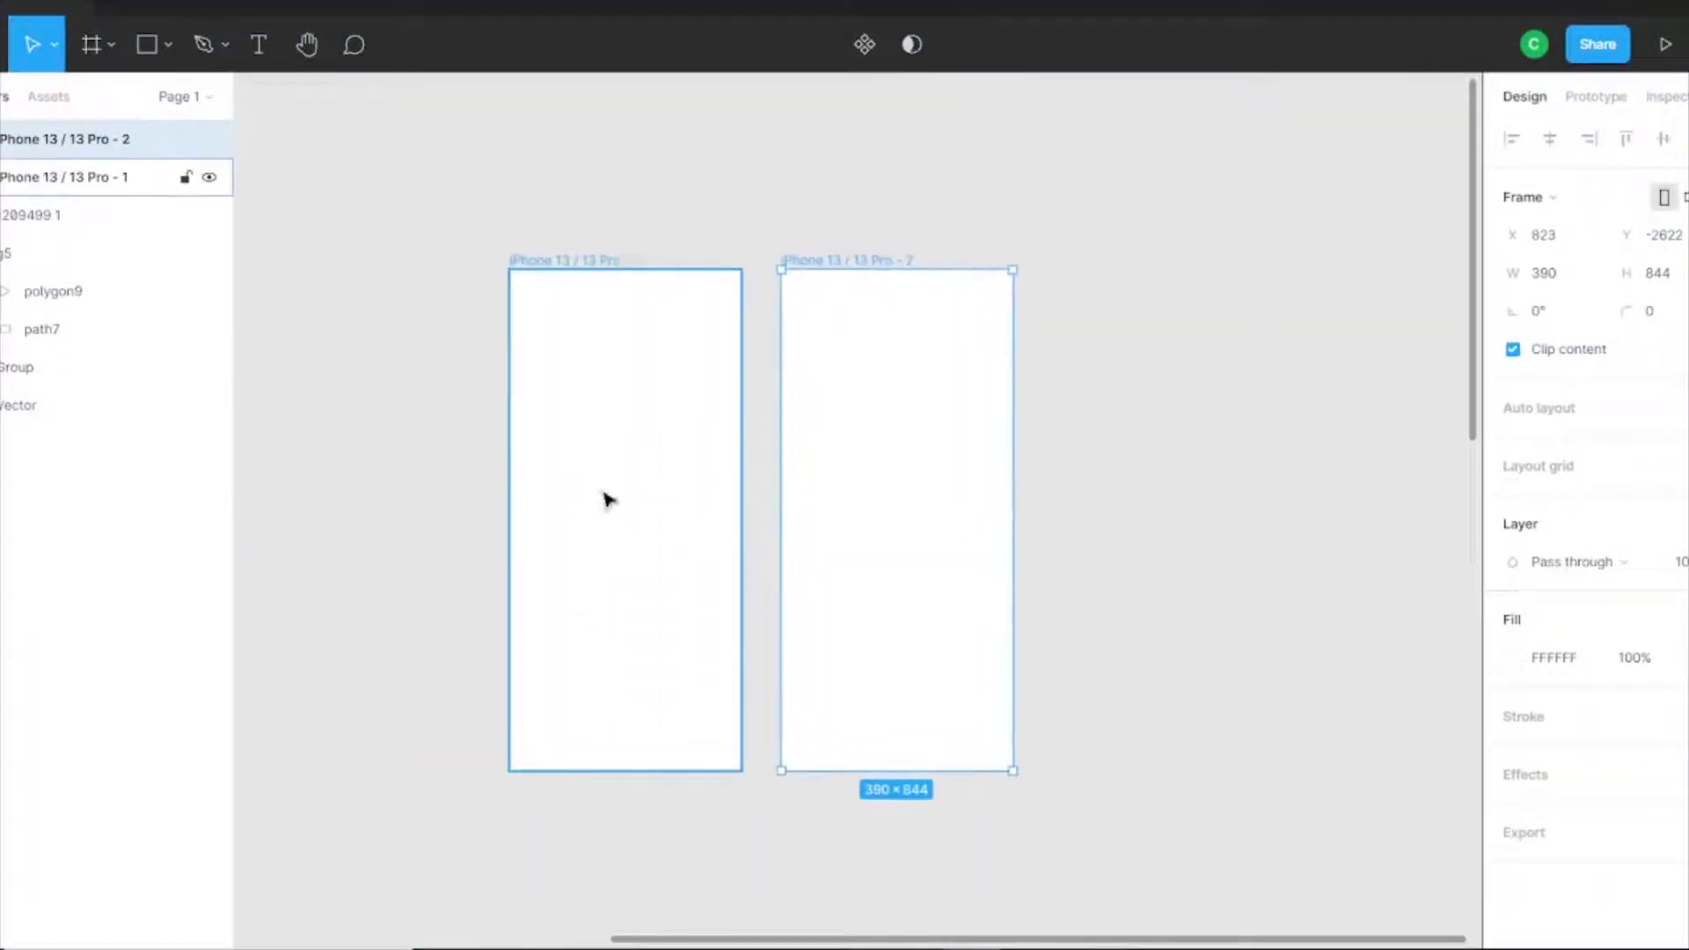
Give both frames 5-column and 5-row layout grids with a column margin of 40.
left_click(602, 492, "shift")
left_click(1676, 503)
left_click(1512, 542)
left_click(1246, 547)
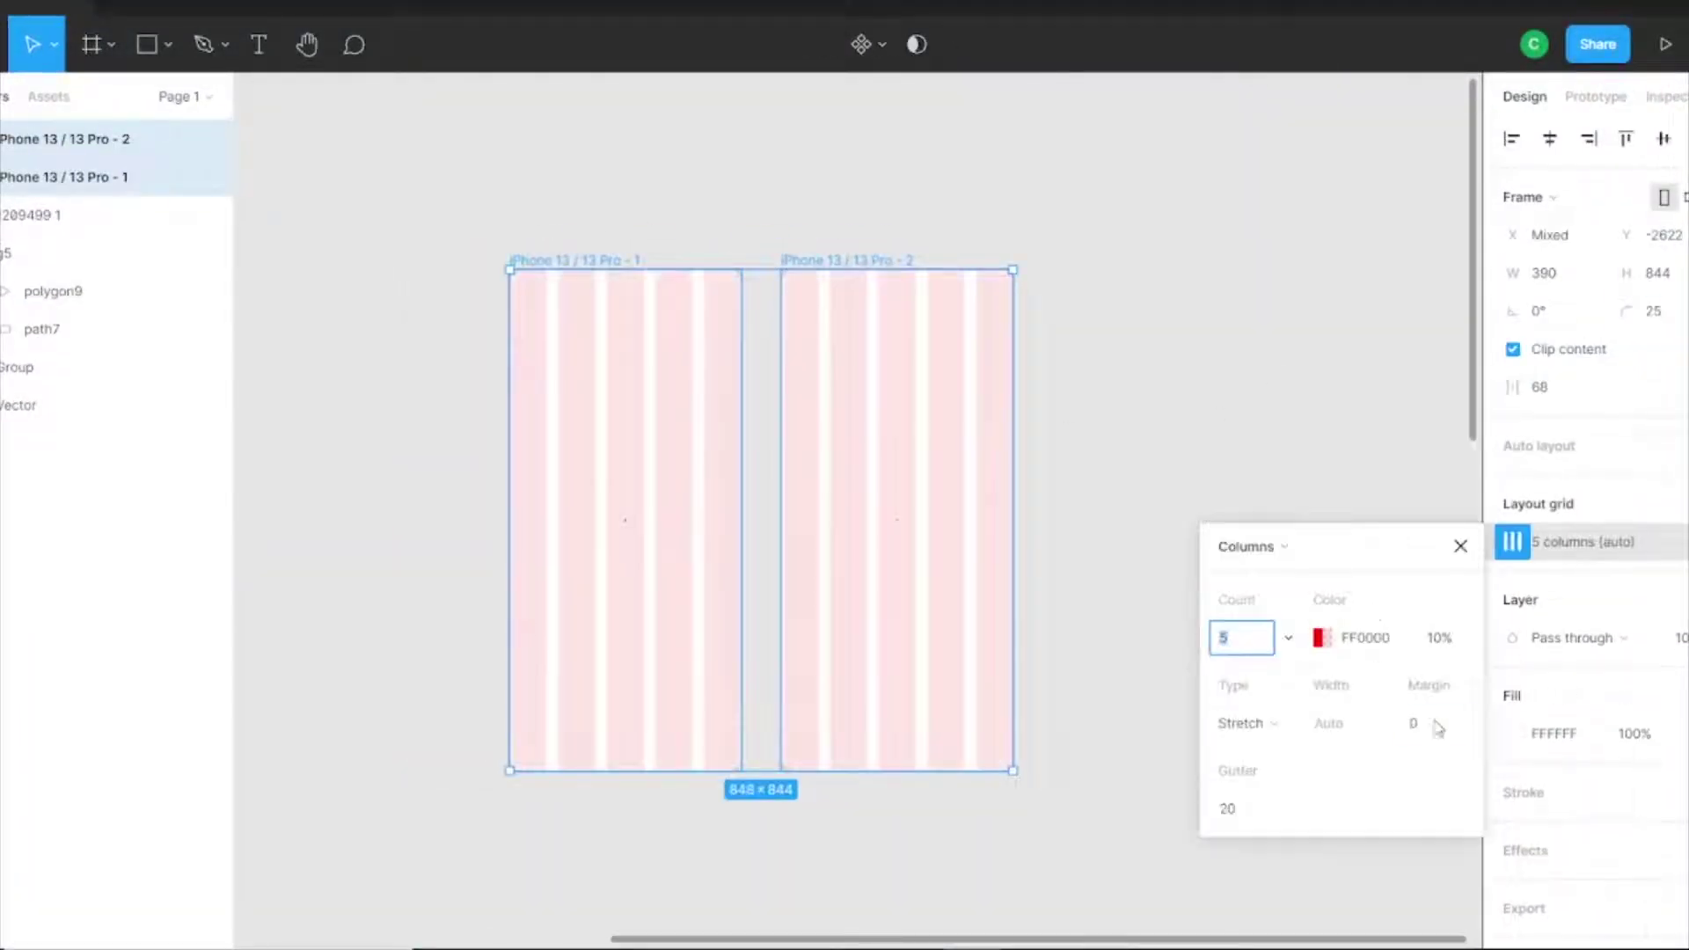
left_click(1434, 723)
type("40")
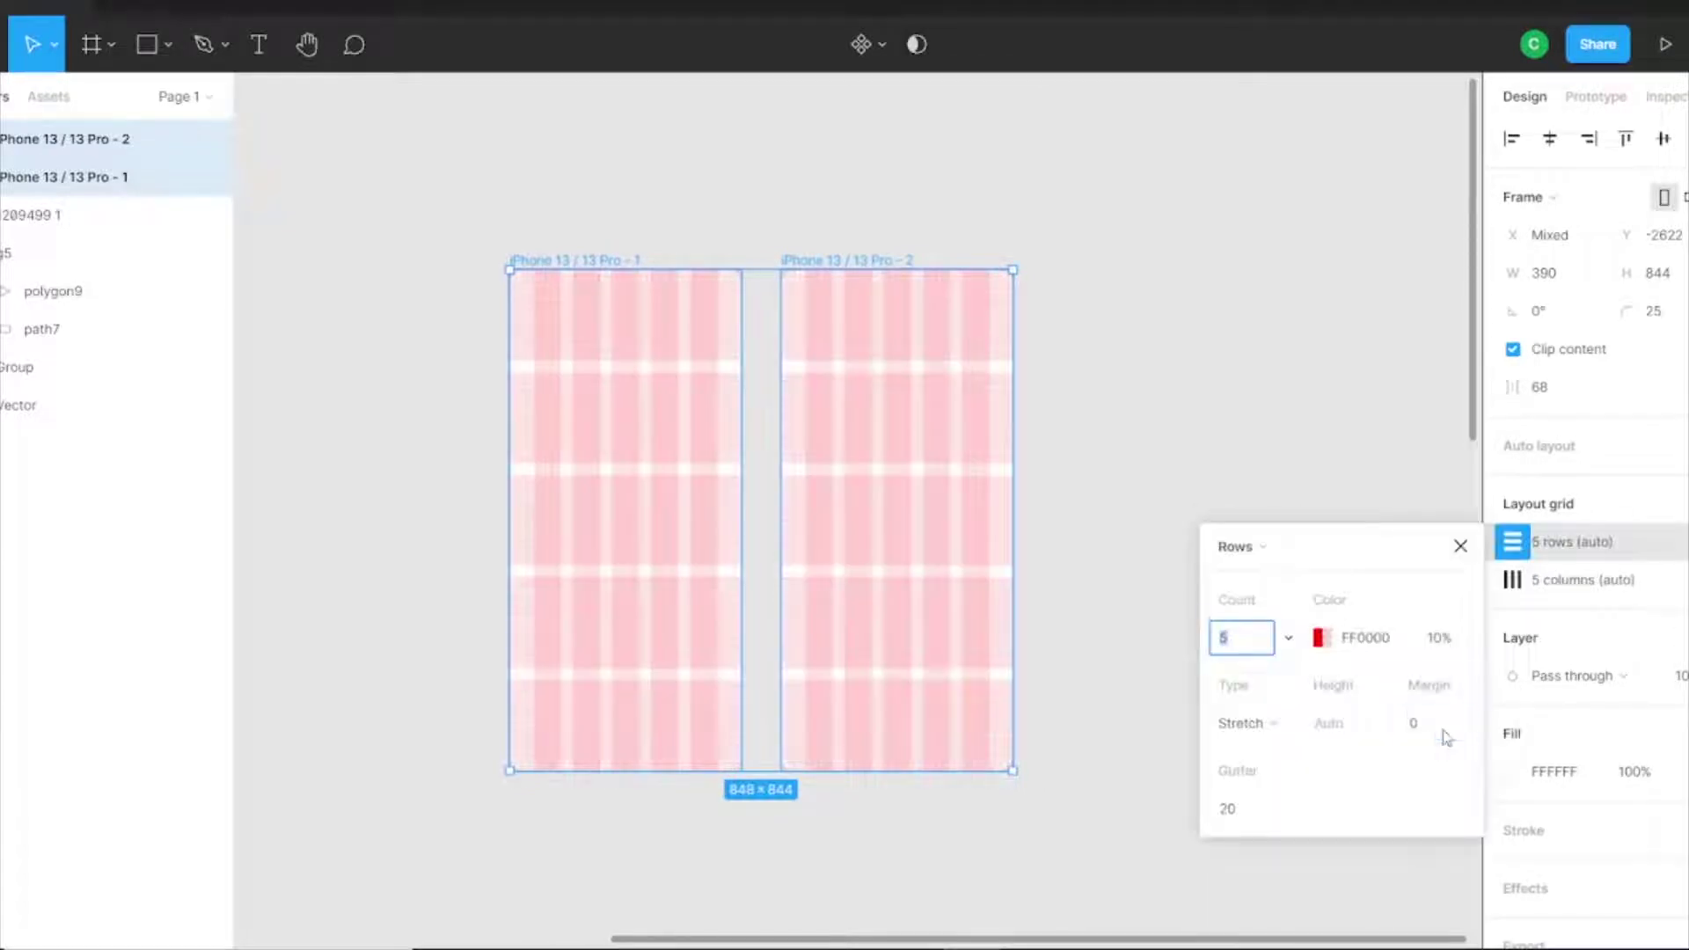
Copy frame 1 to its left and drag a copy of the mountain photo into the middle frame.
left_click(660, 483)
scroll(642, 633, "left", 3)
scroll(803, 361, "right", 1)
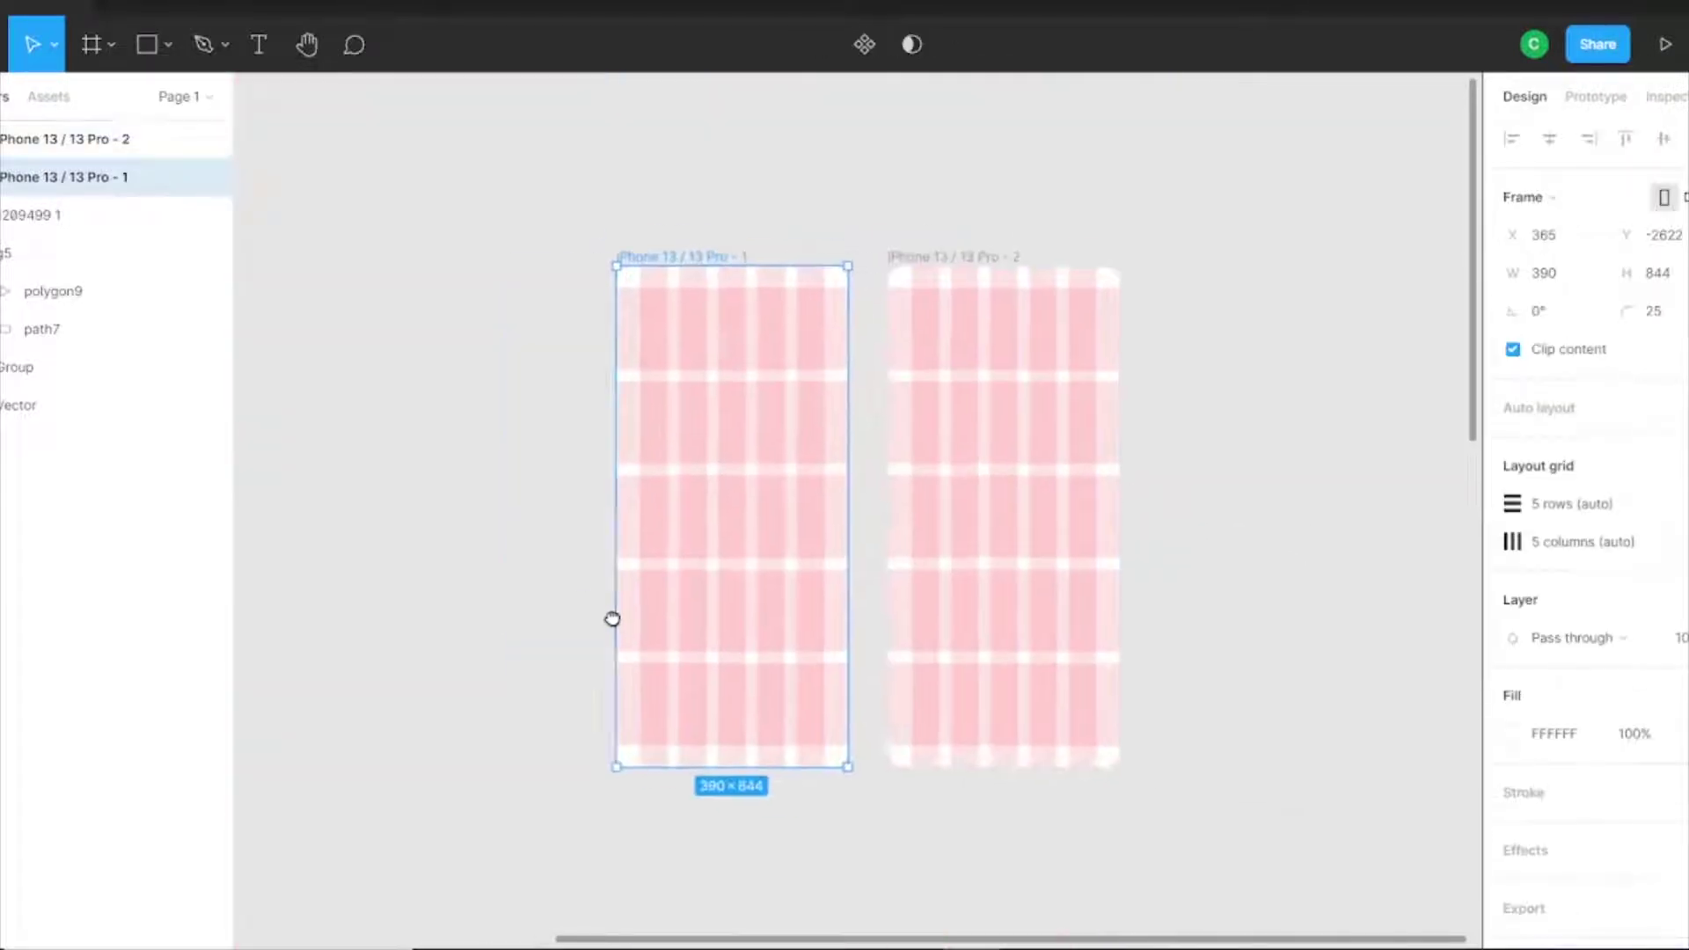
left_click_drag(803, 362, 500, 468)
scroll(999, 626, "down", 5)
mouse_move(880, 835)
left_mouse_down()
mouse_move(799, 419)
mouse_move(763, 661)
mouse_move(950, 573)
left_mouse_up()
scroll(800, 418, "up", 3)
Resize the mountain photo so it covers the whole middle frame.
mouse_move(763, 661)
left_mouse_down()
mouse_move(844, 623)
mouse_move(895, 658)
left_mouse_up()
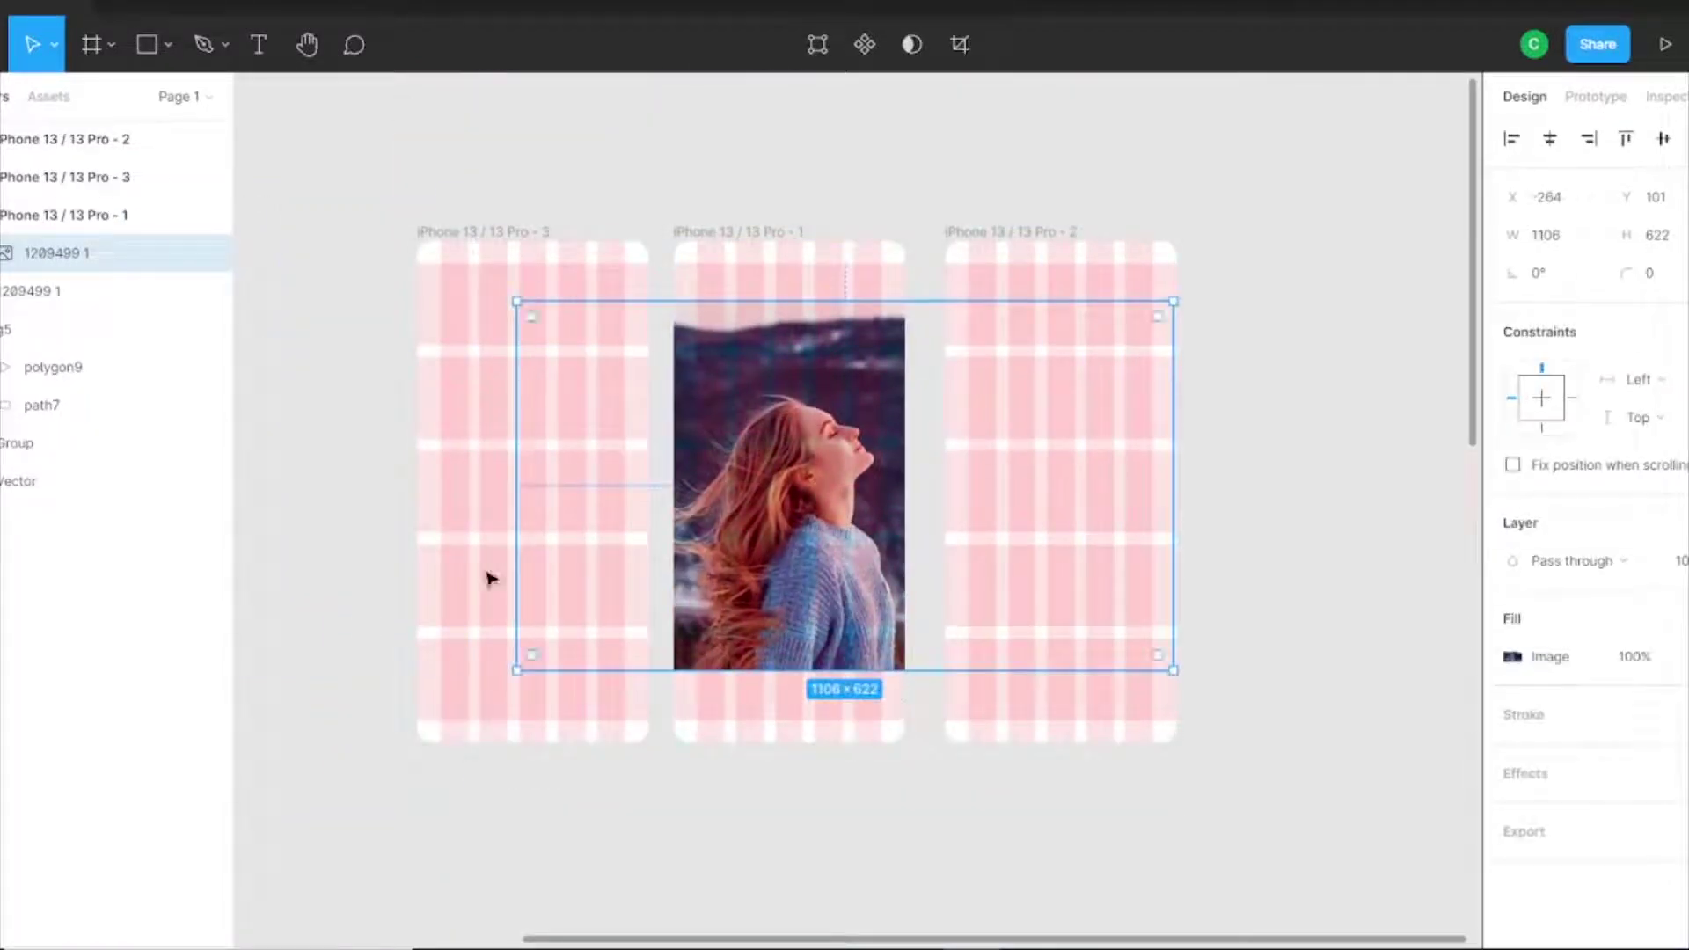
scroll(491, 577, "up", 5)
mouse_move(790, 844)
left_mouse_down()
mouse_move(790, 706)
mouse_move(810, 890)
left_mouse_up()
scroll(844, 756, "down", 5)
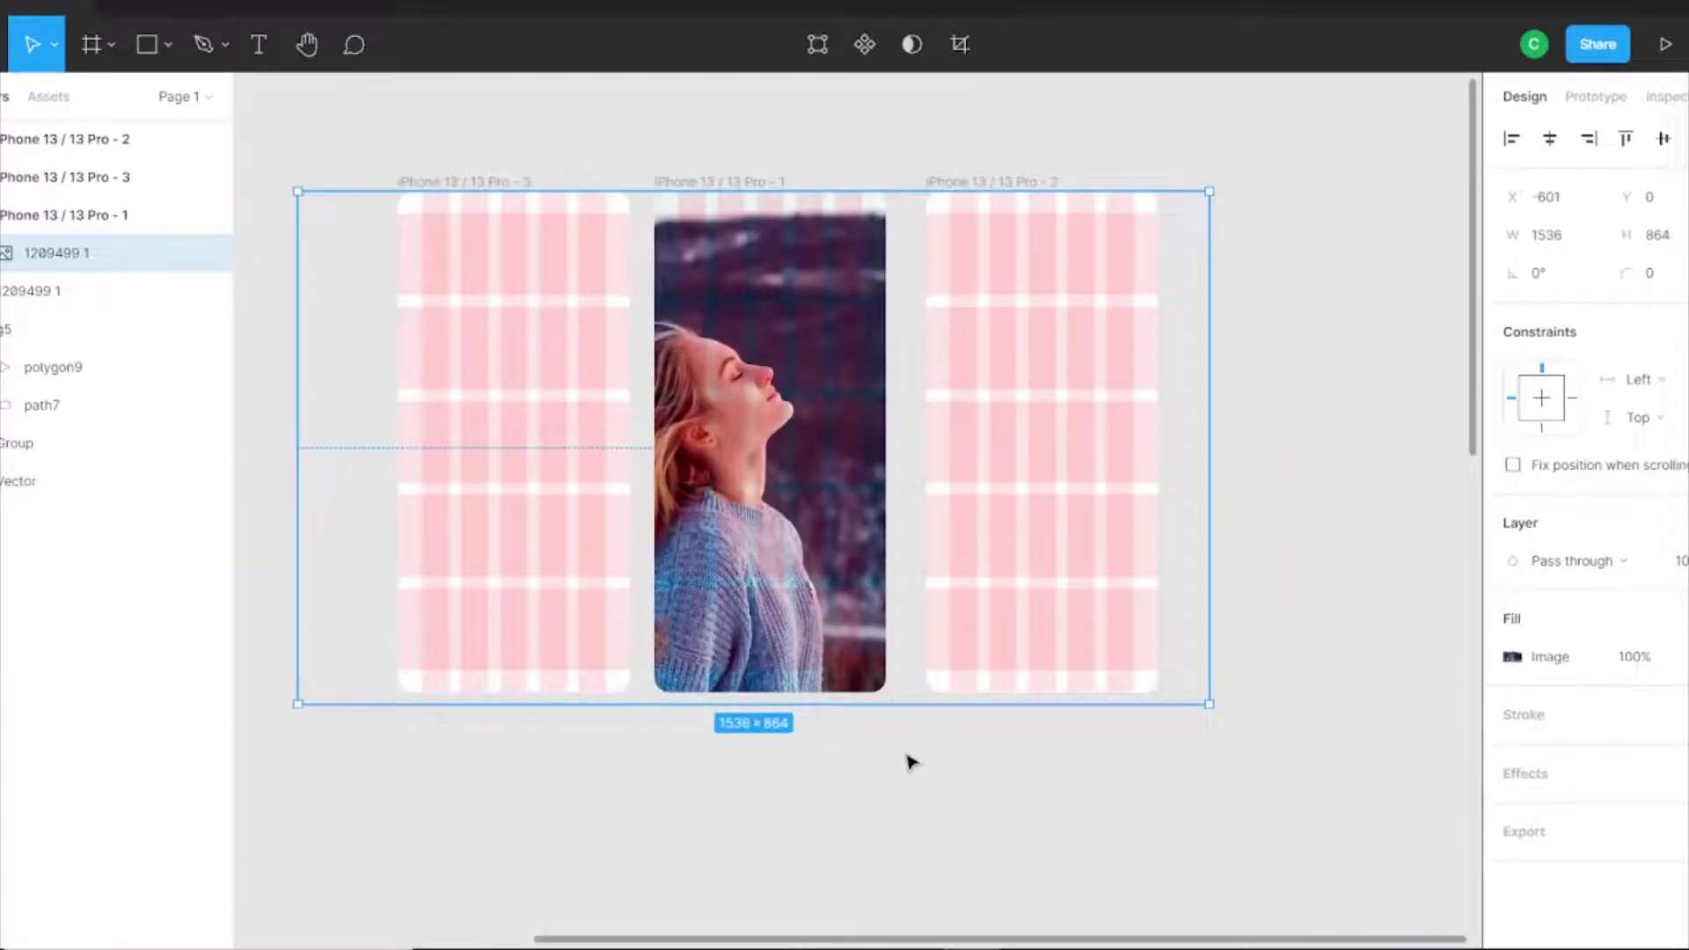
left_click(911, 762)
scroll(916, 440, "up", 5)
key("t")
left_click(701, 343)
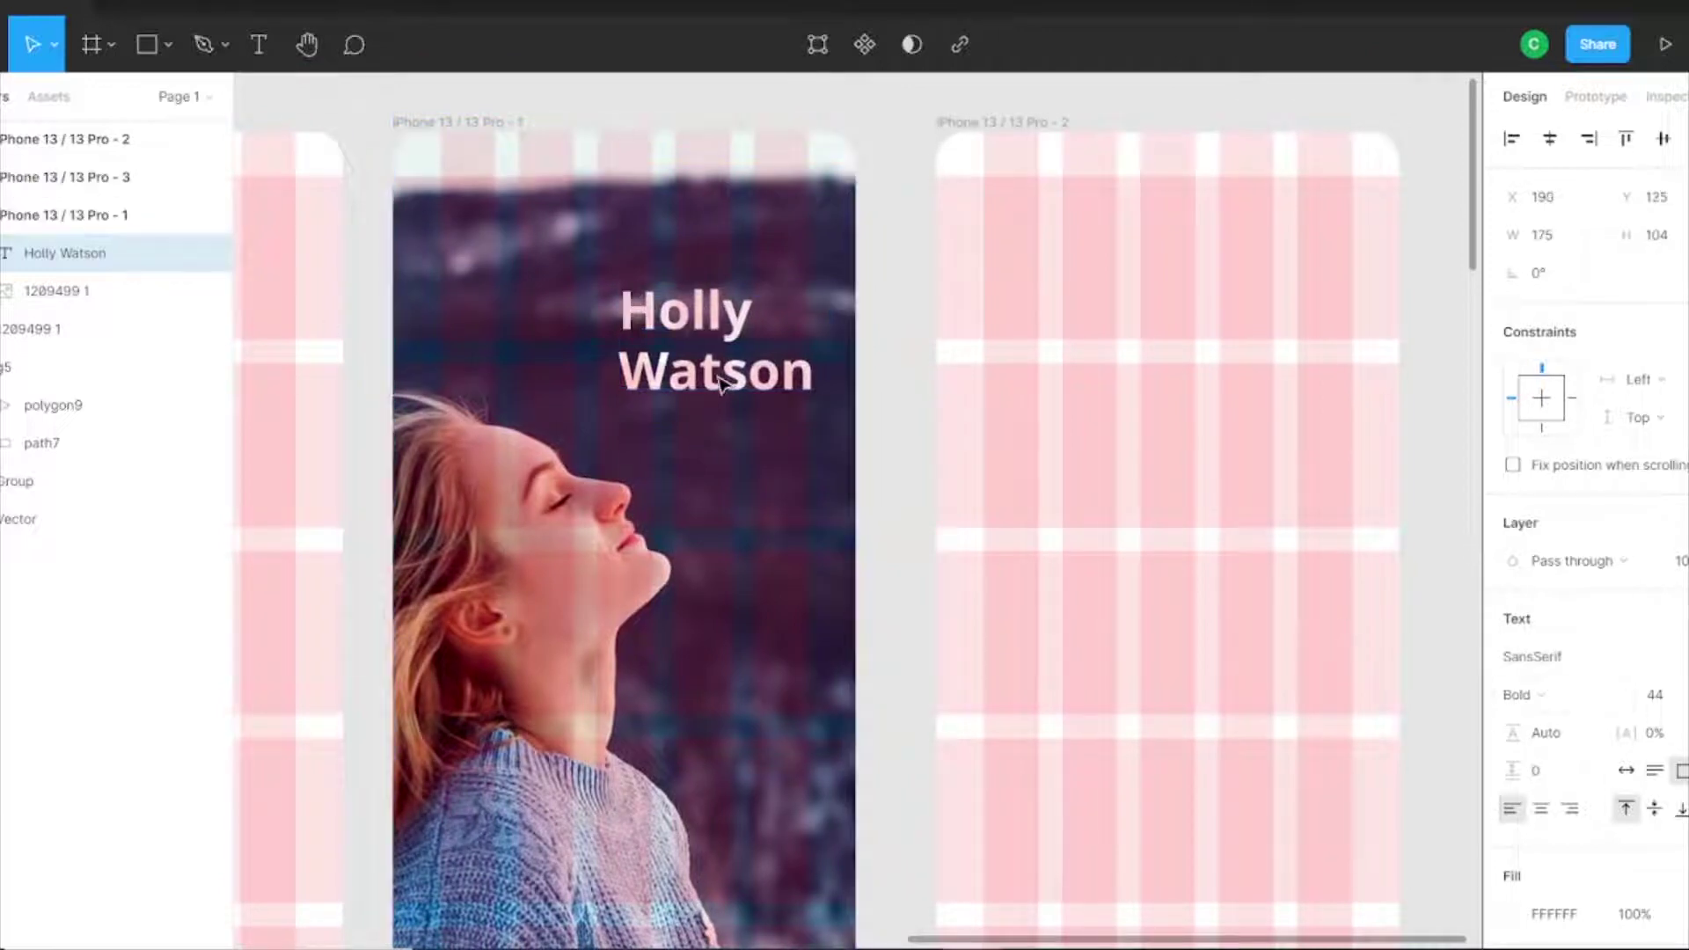
mouse_move(318, 330)
left_mouse_down()
mouse_move(640, 329)
mouse_move(473, 364)
left_mouse_up()
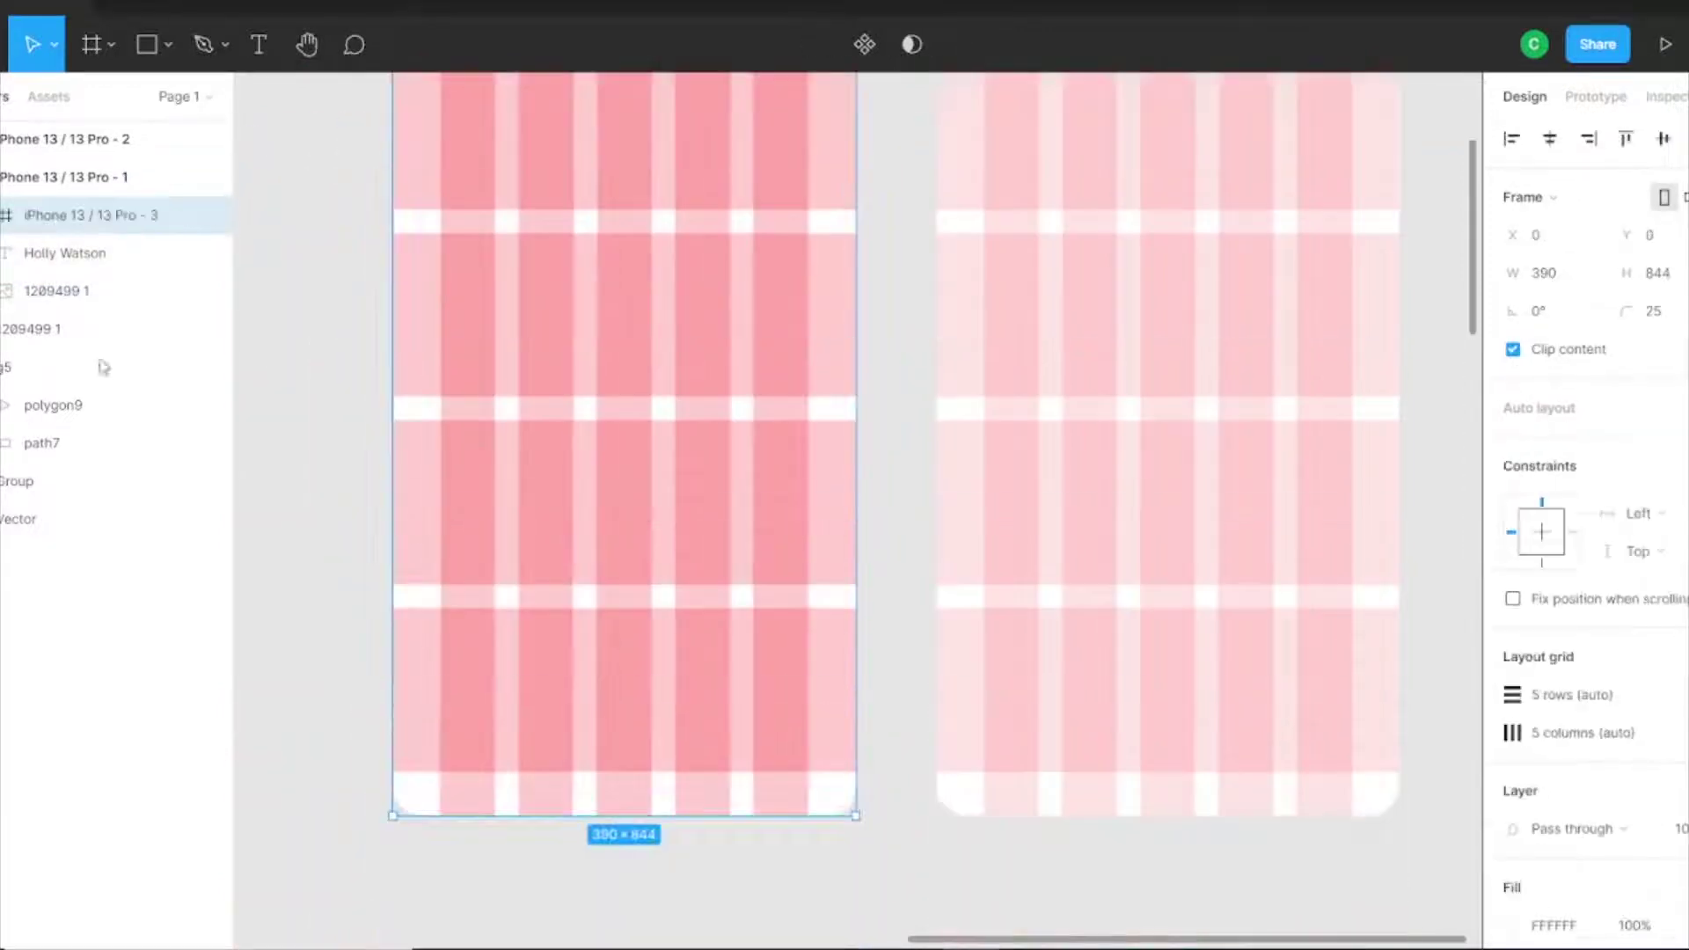
Change the overlay frame's fill to a white linear gradient fading over the lower photo.
scroll(1586, 717, "down", 3)
left_click(1519, 692)
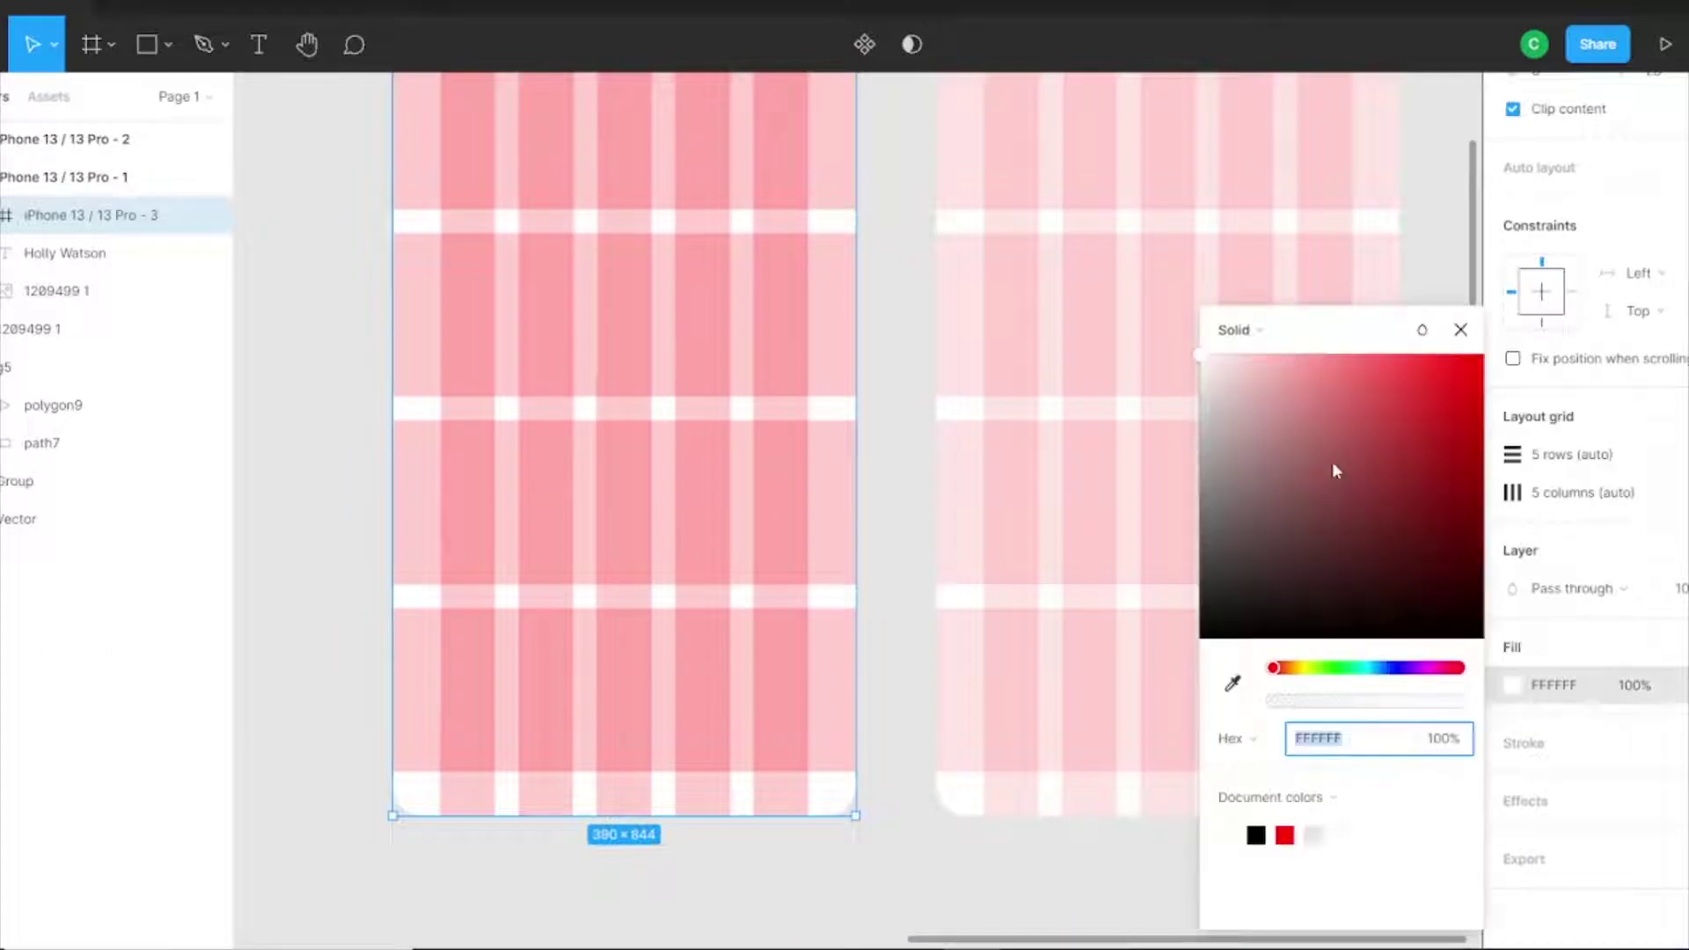
left_click(1236, 244)
left_click(1240, 269)
scroll(792, 616, "down", 2)
left_click_drag(645, 728, 622, 765)
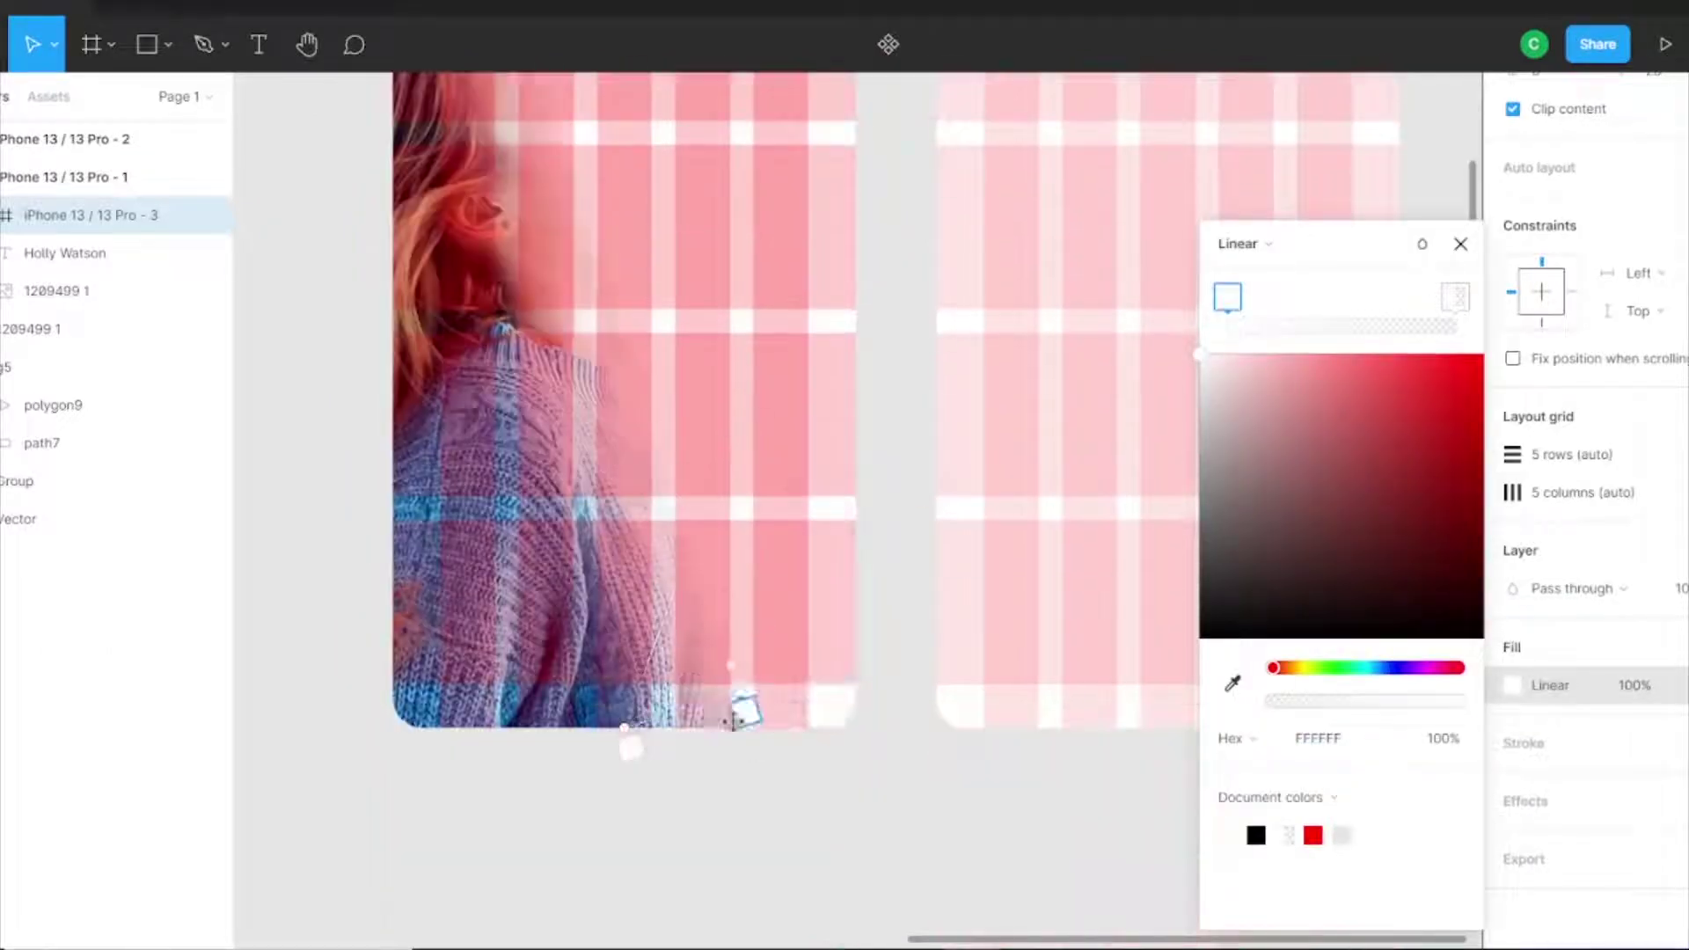
left_click_drag(605, 284, 603, 460)
scroll(868, 819, "up", 5)
key("Escape")
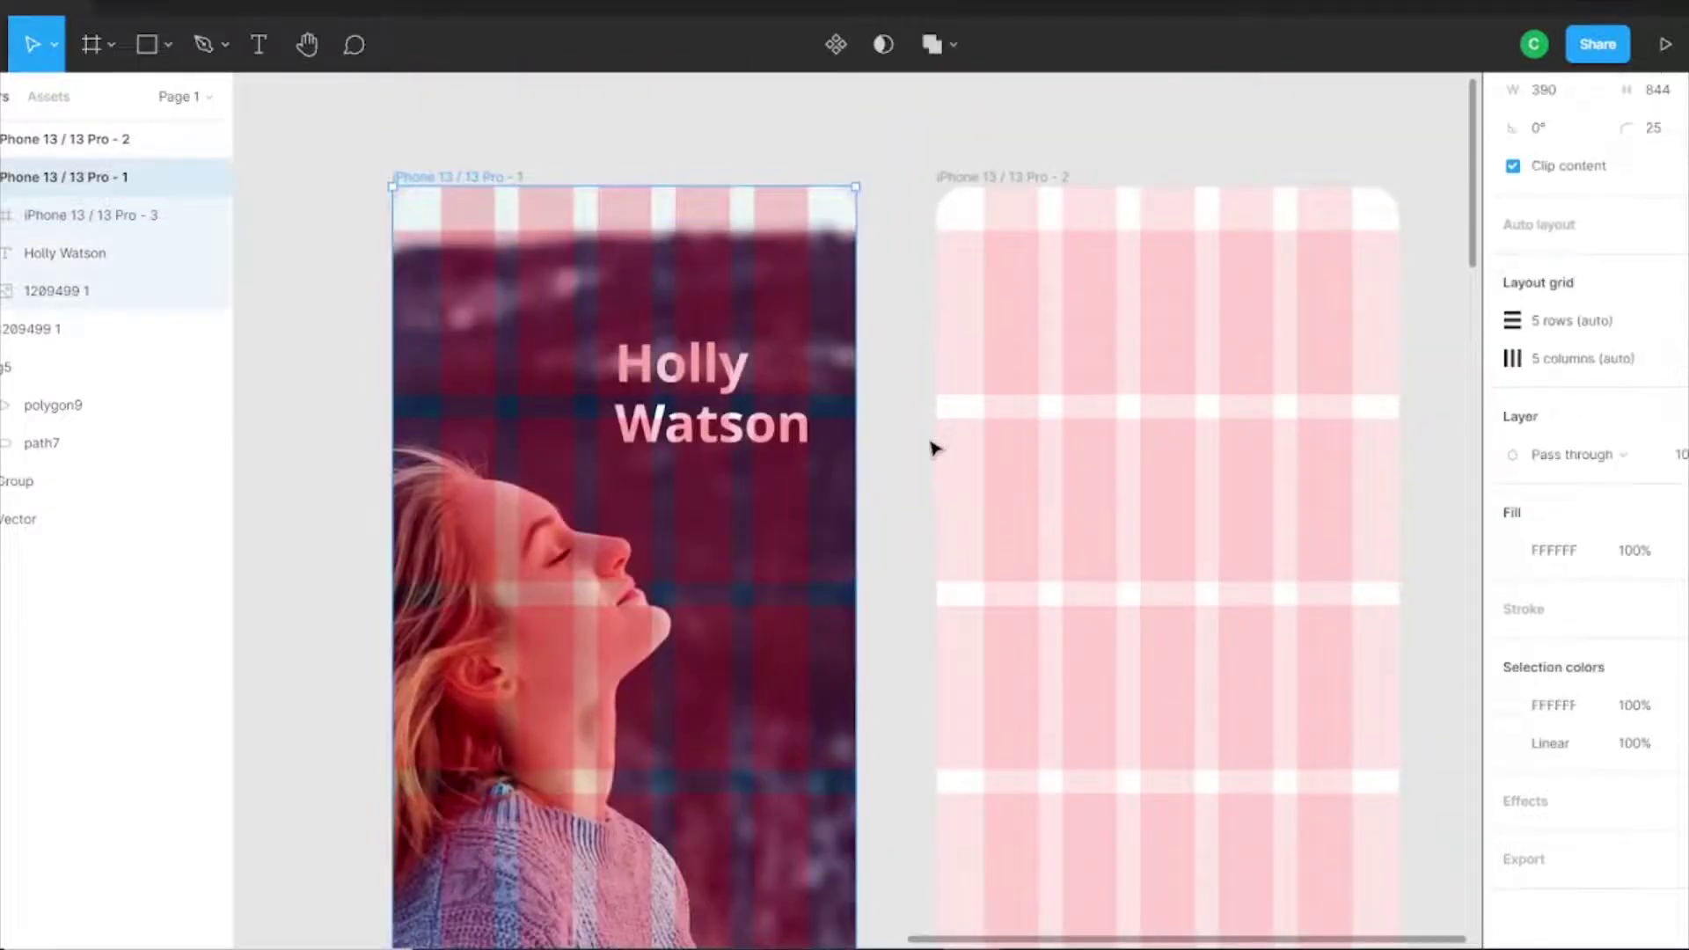
Draw a 130×41 rectangle with radius 21 at the bottom of the photo frame.
scroll(332, 683, "down", 4)
key("r")
mouse_move(601, 749)
left_mouse_down()
mouse_move(729, 797)
mouse_move(596, 793)
left_mouse_up()
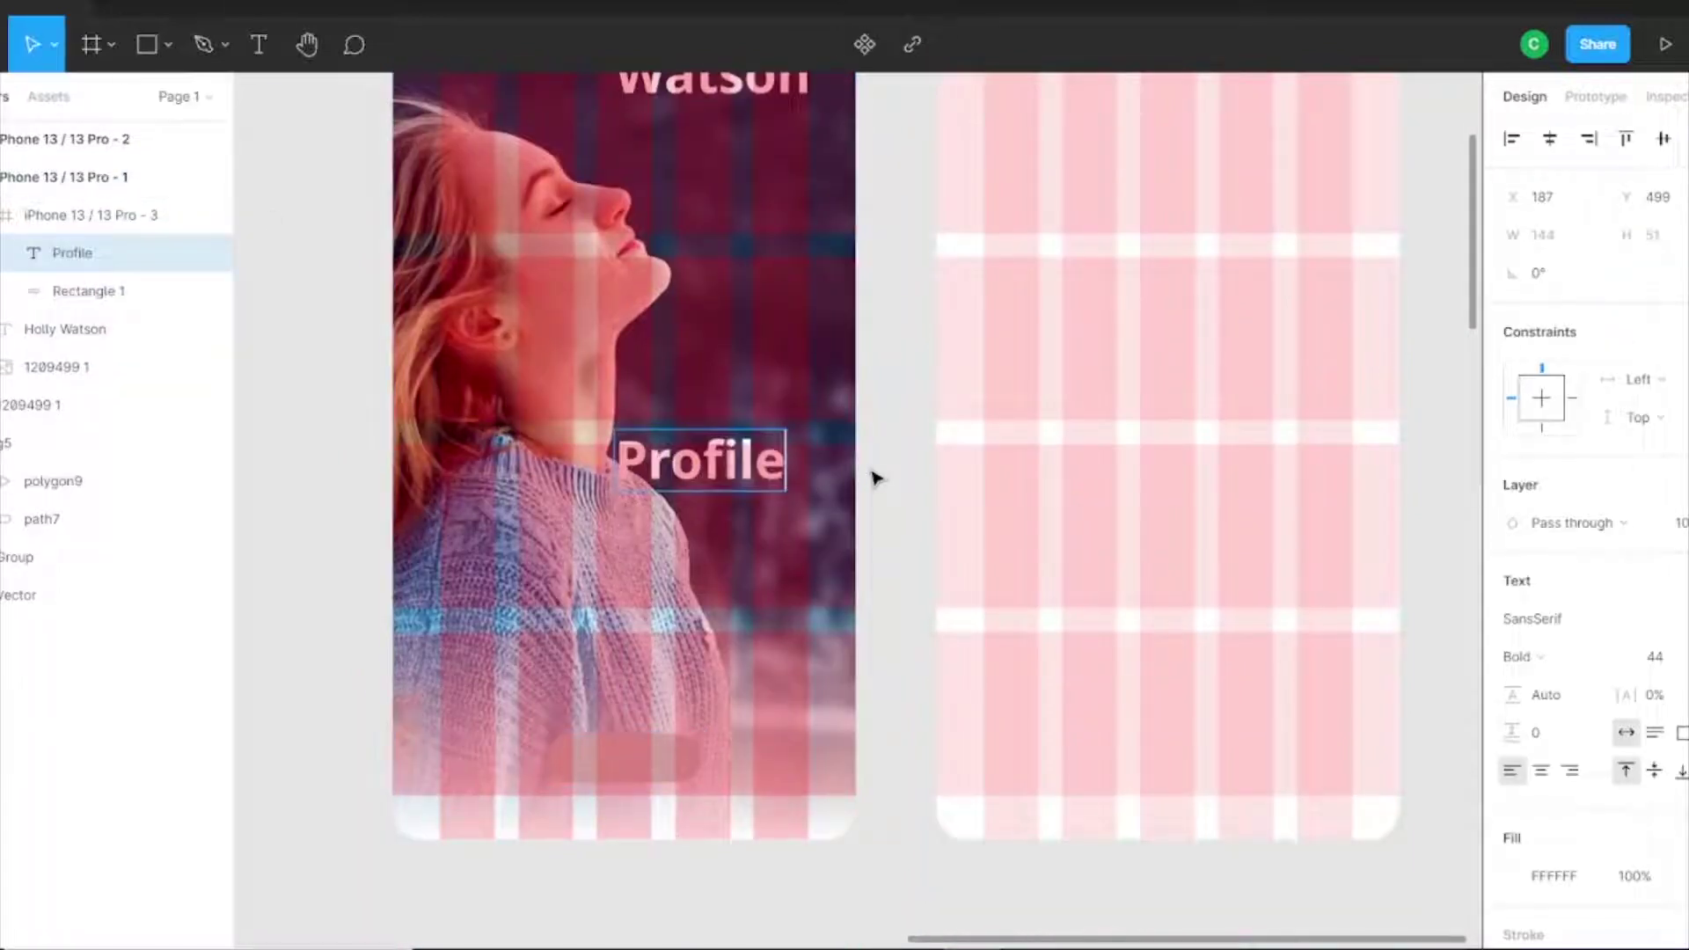
Make the Profile label Regular and smaller, and place it on the button rectangle.
left_click(1519, 656)
left_click(1540, 622)
left_click(1671, 659)
key("Down")
key("Escape")
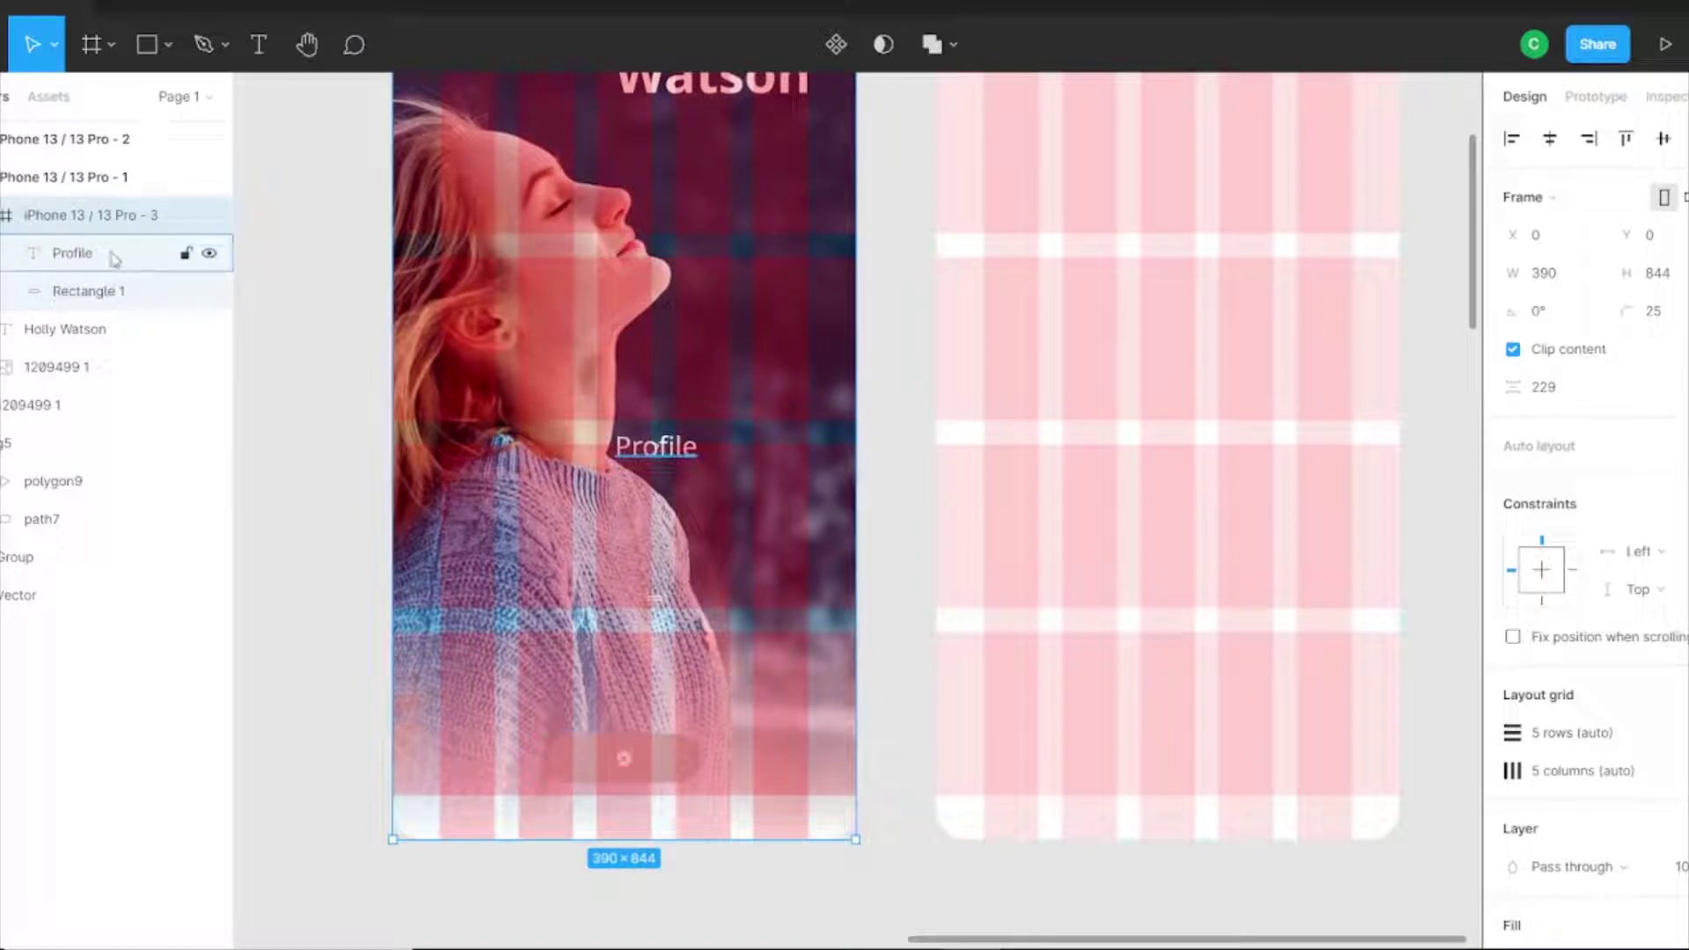
left_click_drag(80, 187, 80, 196)
left_click(62, 253)
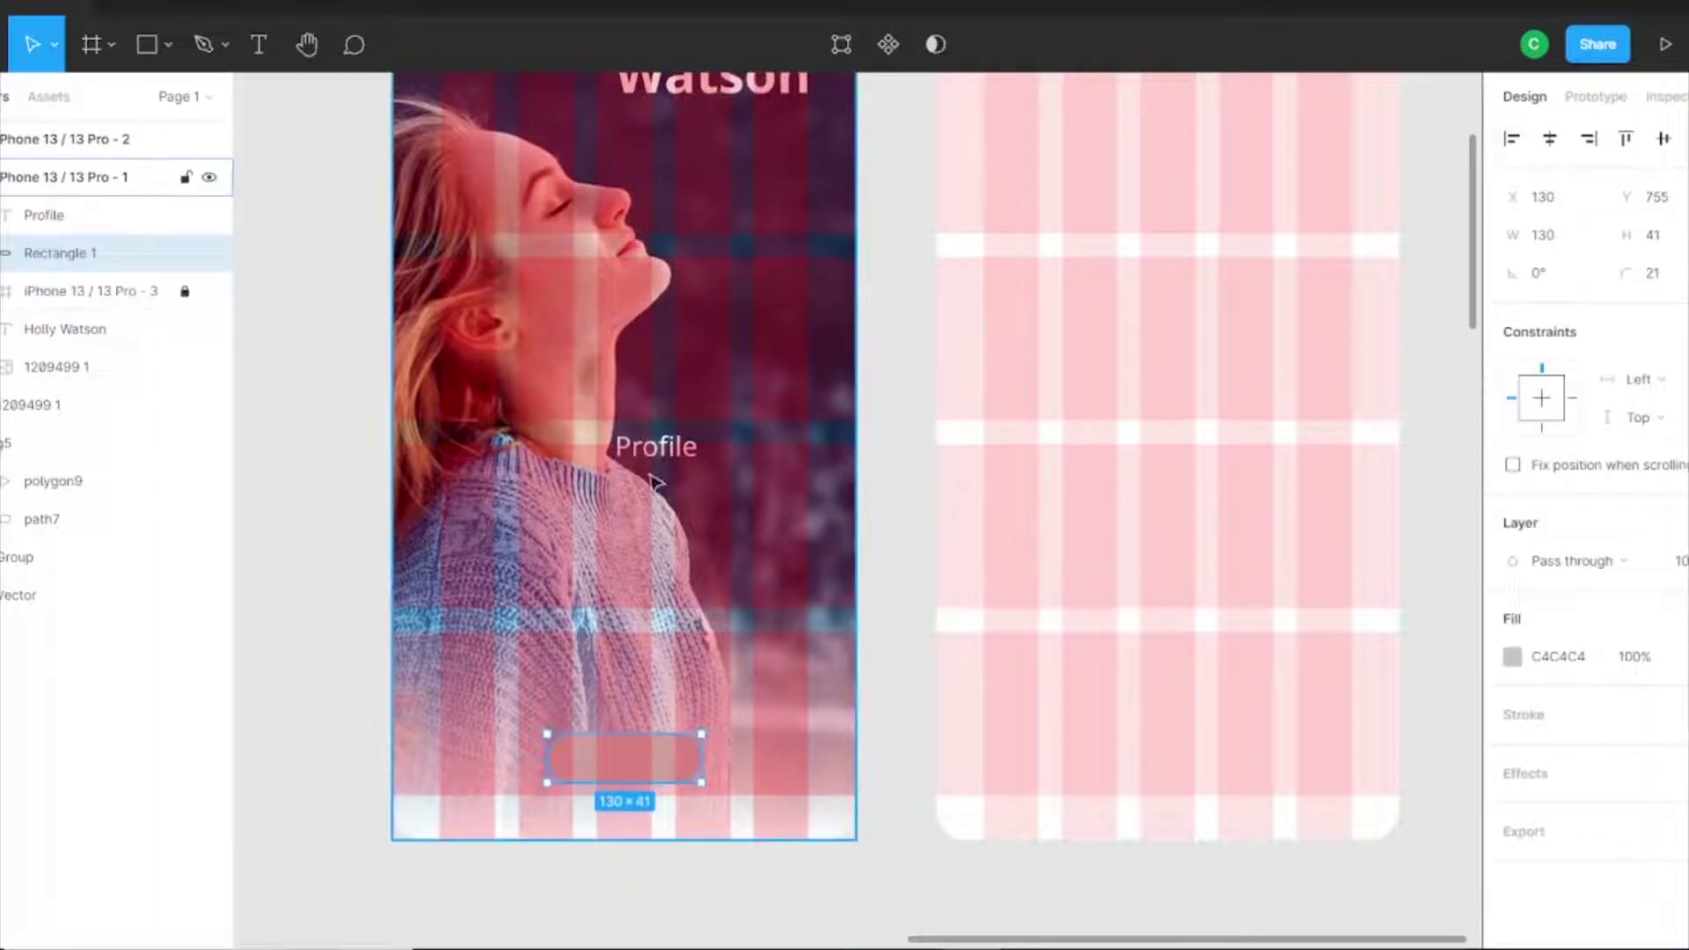
left_click_drag(656, 481, 636, 765)
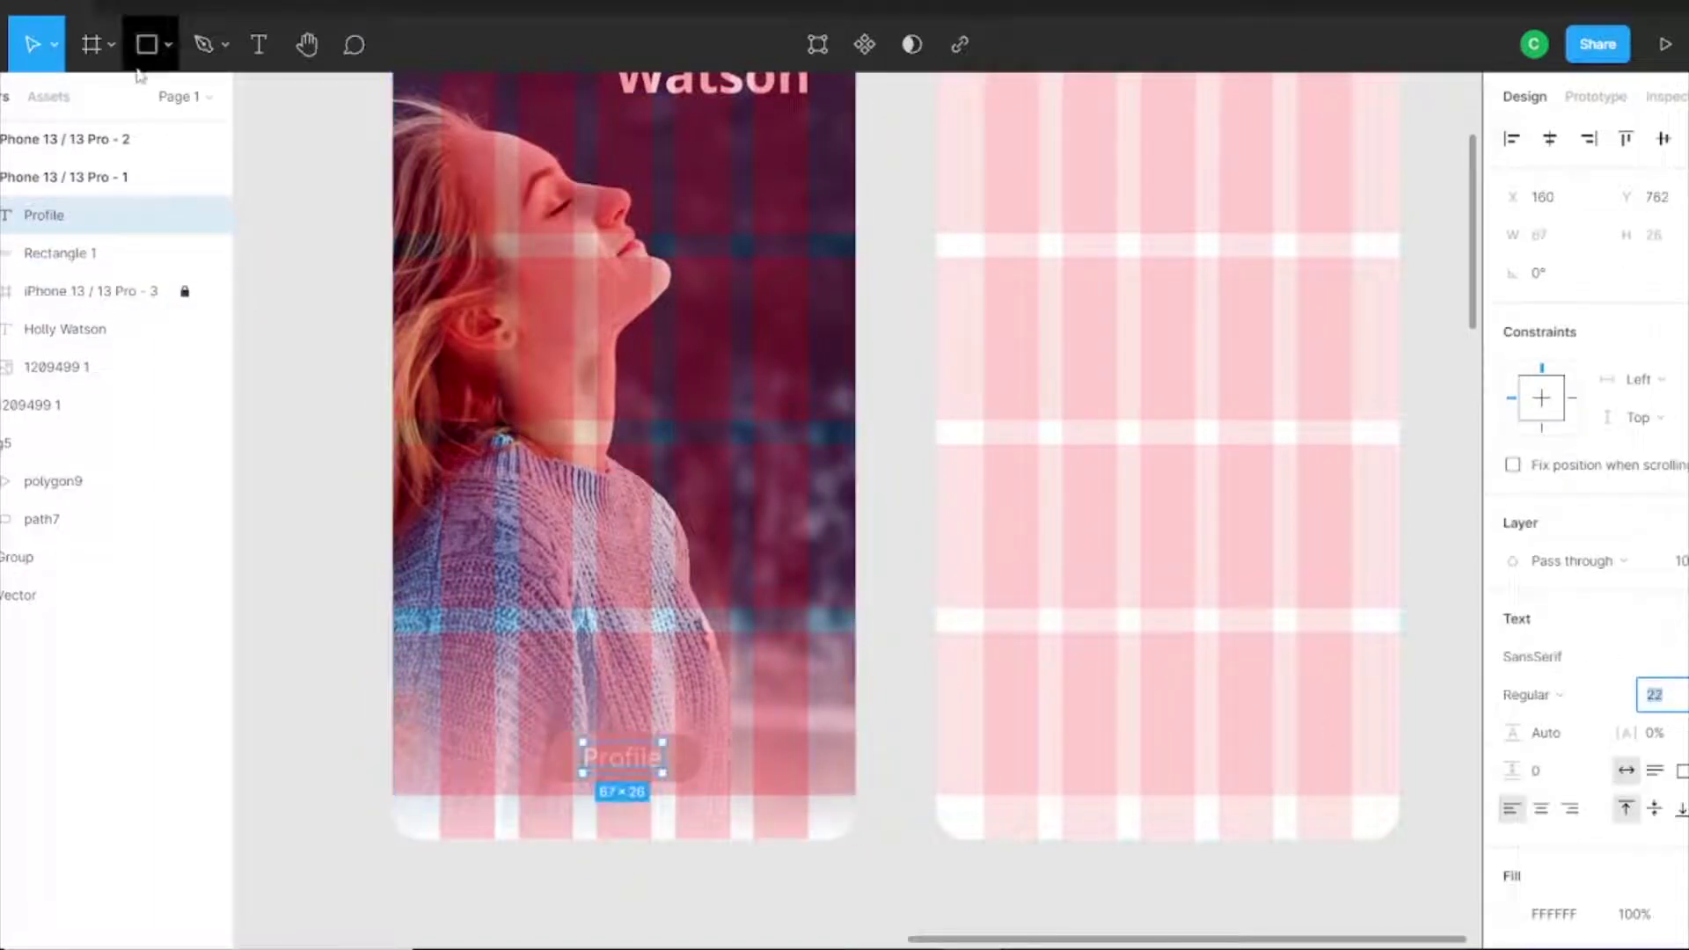
Draw a white arrow inside the Profile button.
left_click(168, 44)
left_click(106, 158)
mouse_move(624, 539)
left_mouse_down()
mouse_move(661, 539)
mouse_move(697, 754)
left_mouse_up()
left_click(1512, 714)
left_click(1180, 452)
scroll(590, 726, "up", 3)
scroll(590, 727, "down", 5)
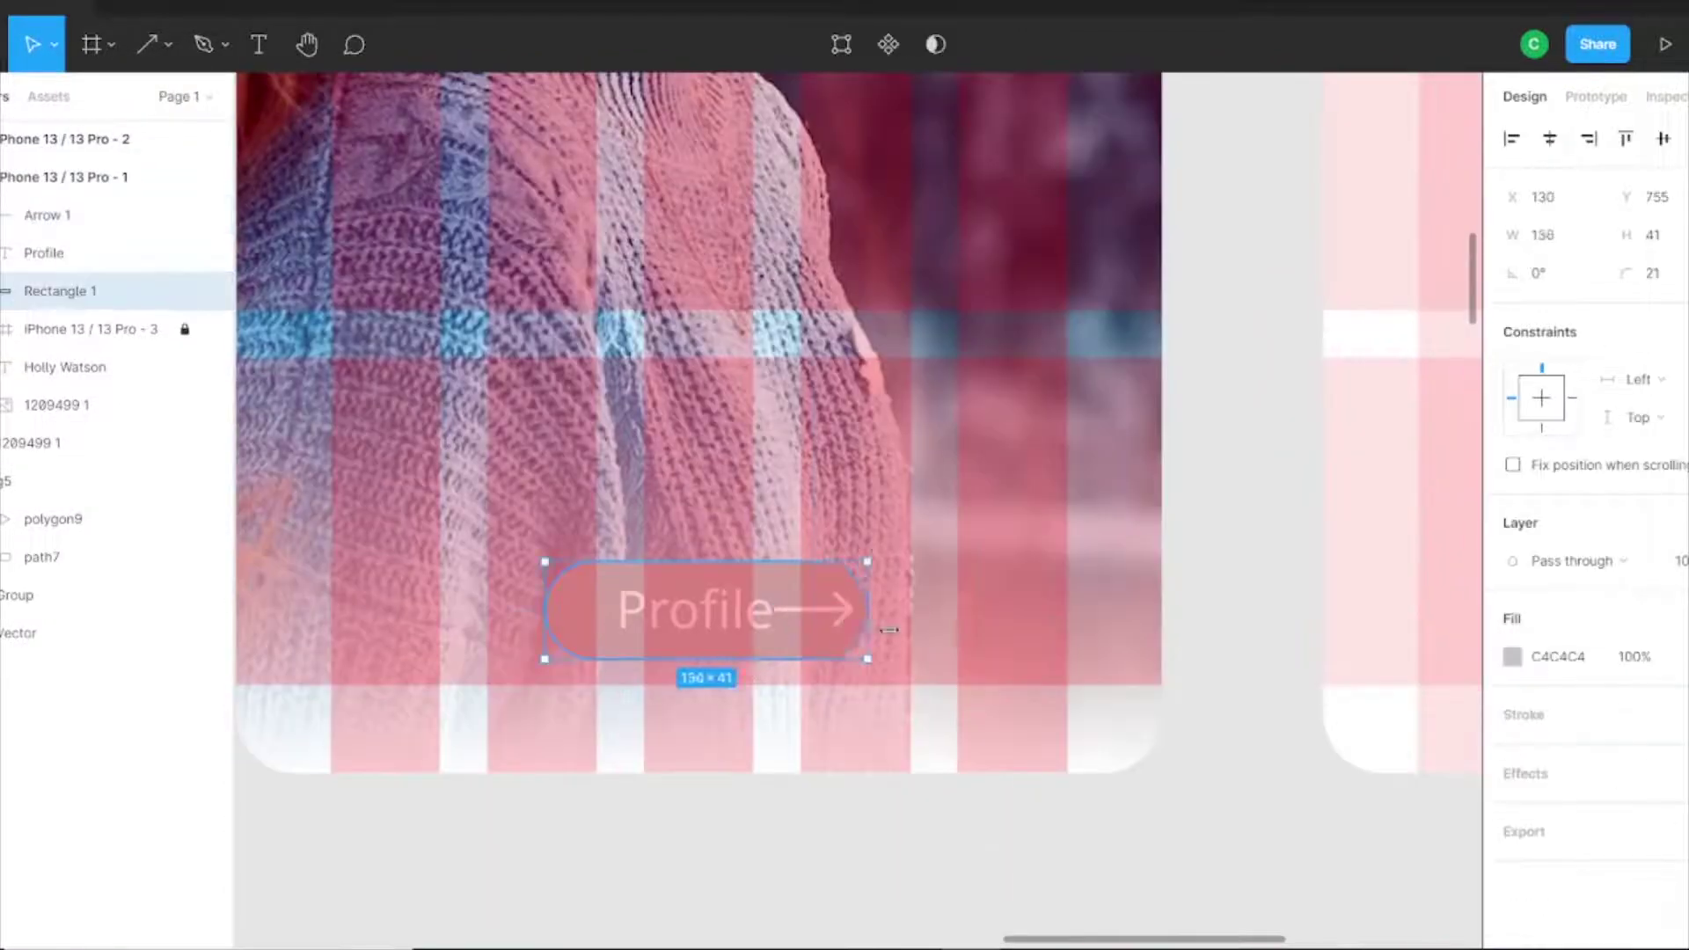
Set the Profile label to size 20 and group it with the arrow.
left_click(732, 621)
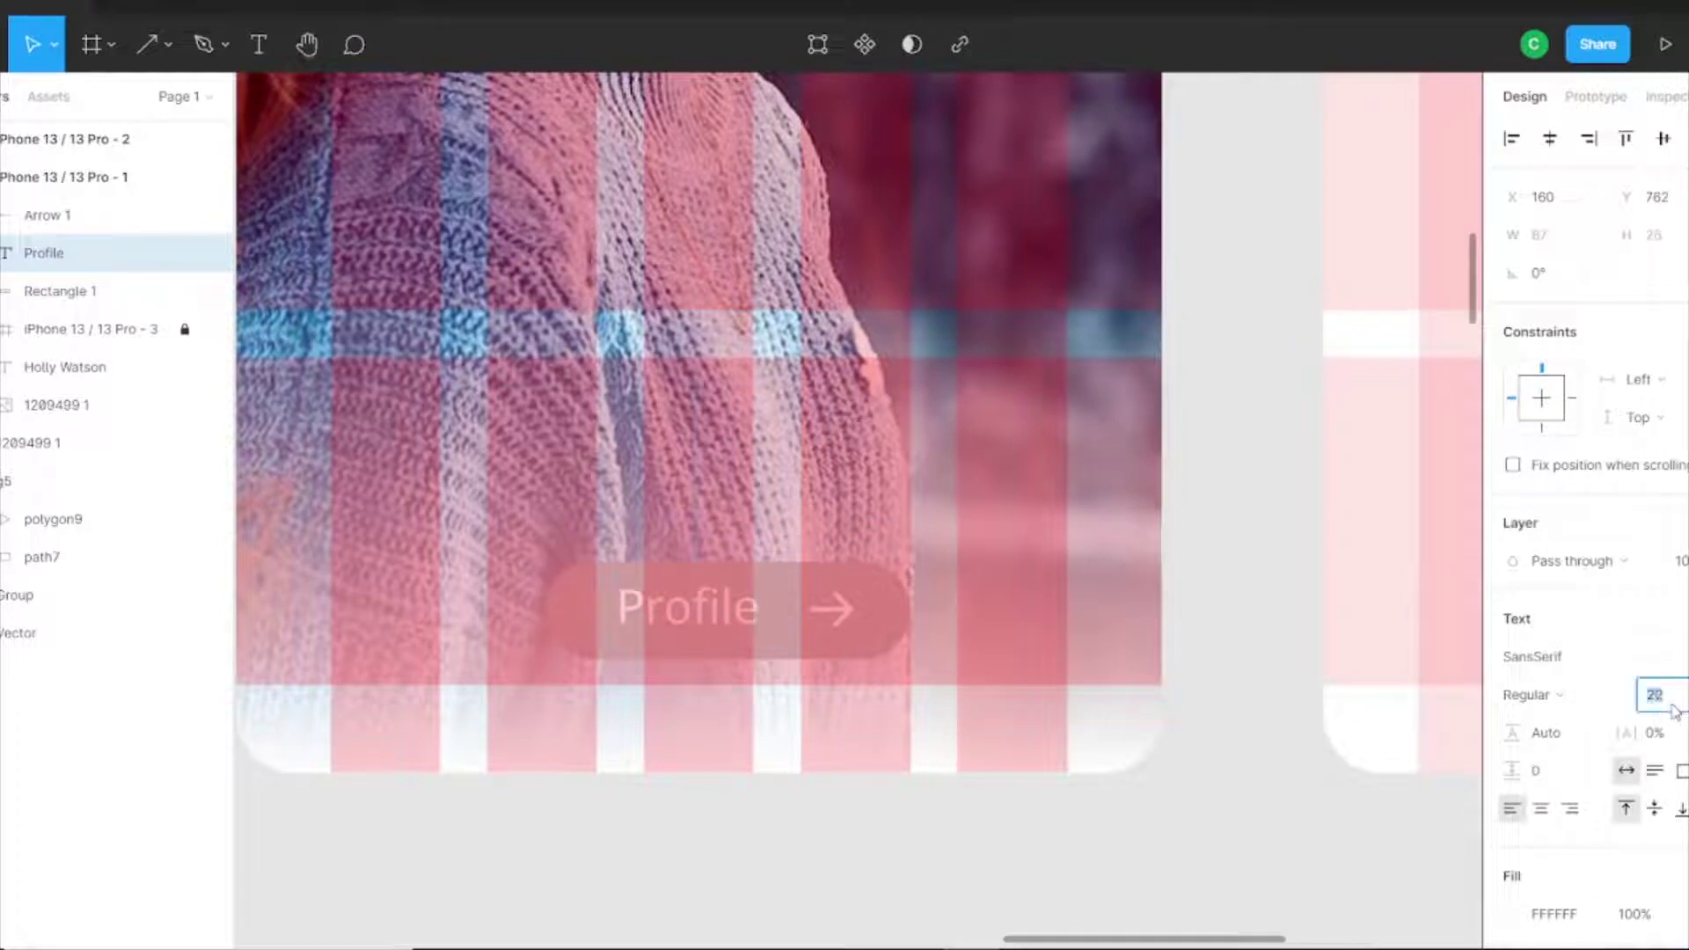
left_click(849, 616)
key("Escape")
left_click(856, 736)
key("Return")
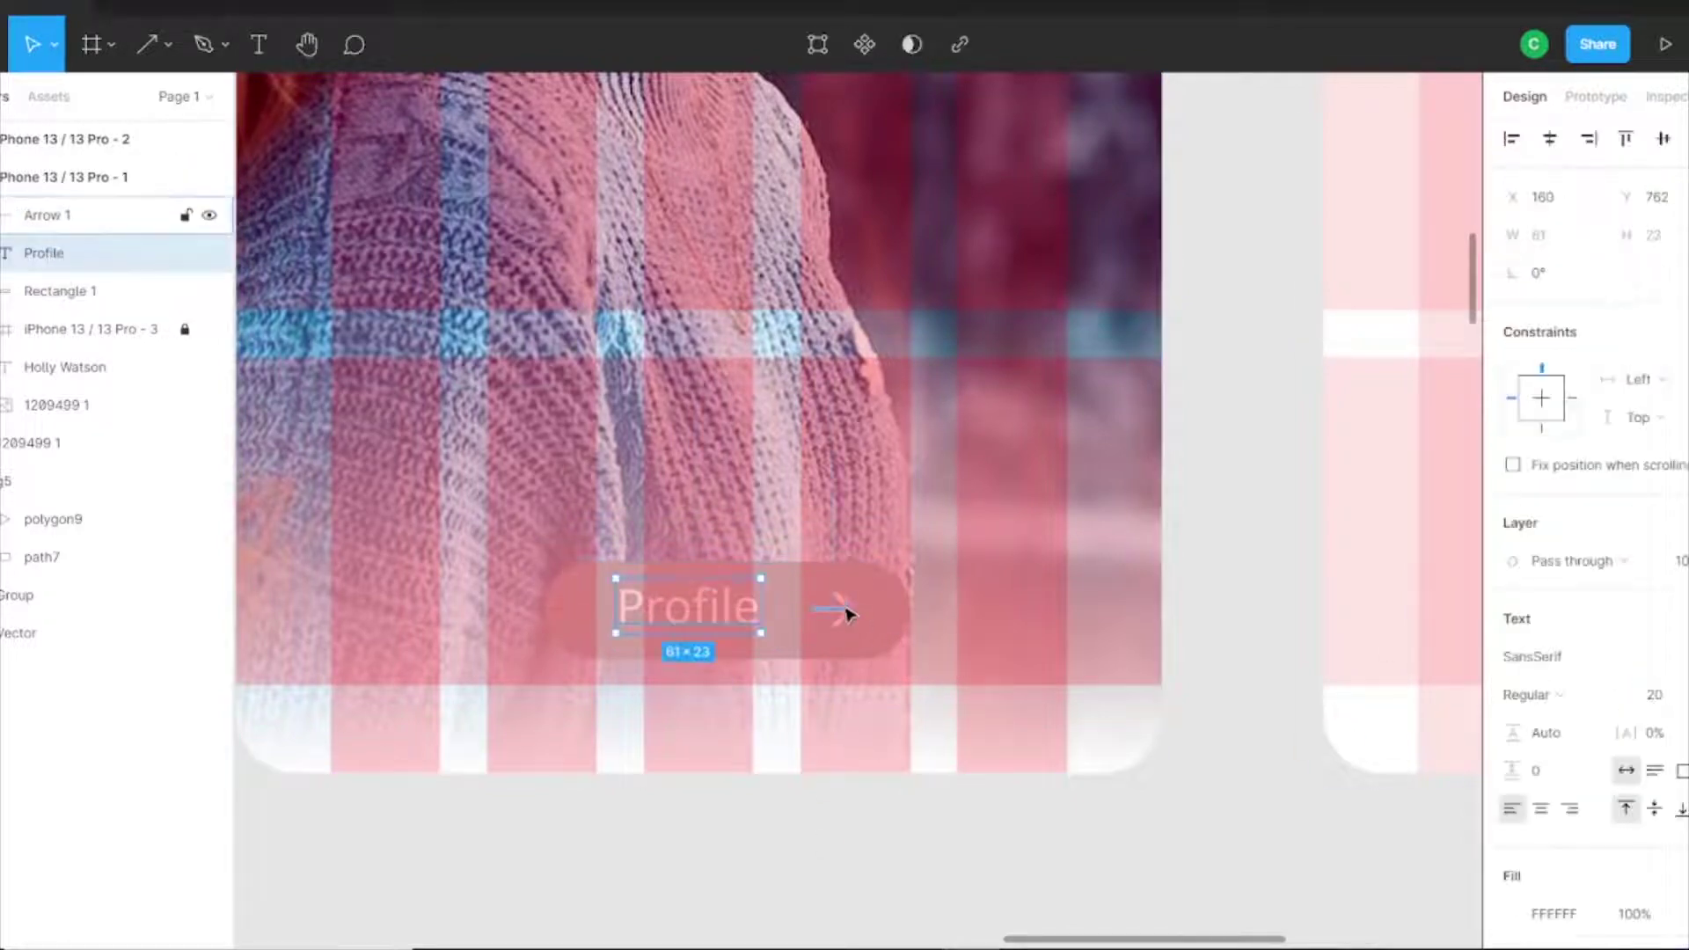
left_click(849, 613, "shift")
left_click(848, 605)
left_click(686, 607, "shift")
key("ctrl+g")
Give the button rectangle a 30343F fill and a 0.5 white inside stroke.
left_click(880, 616, "shift")
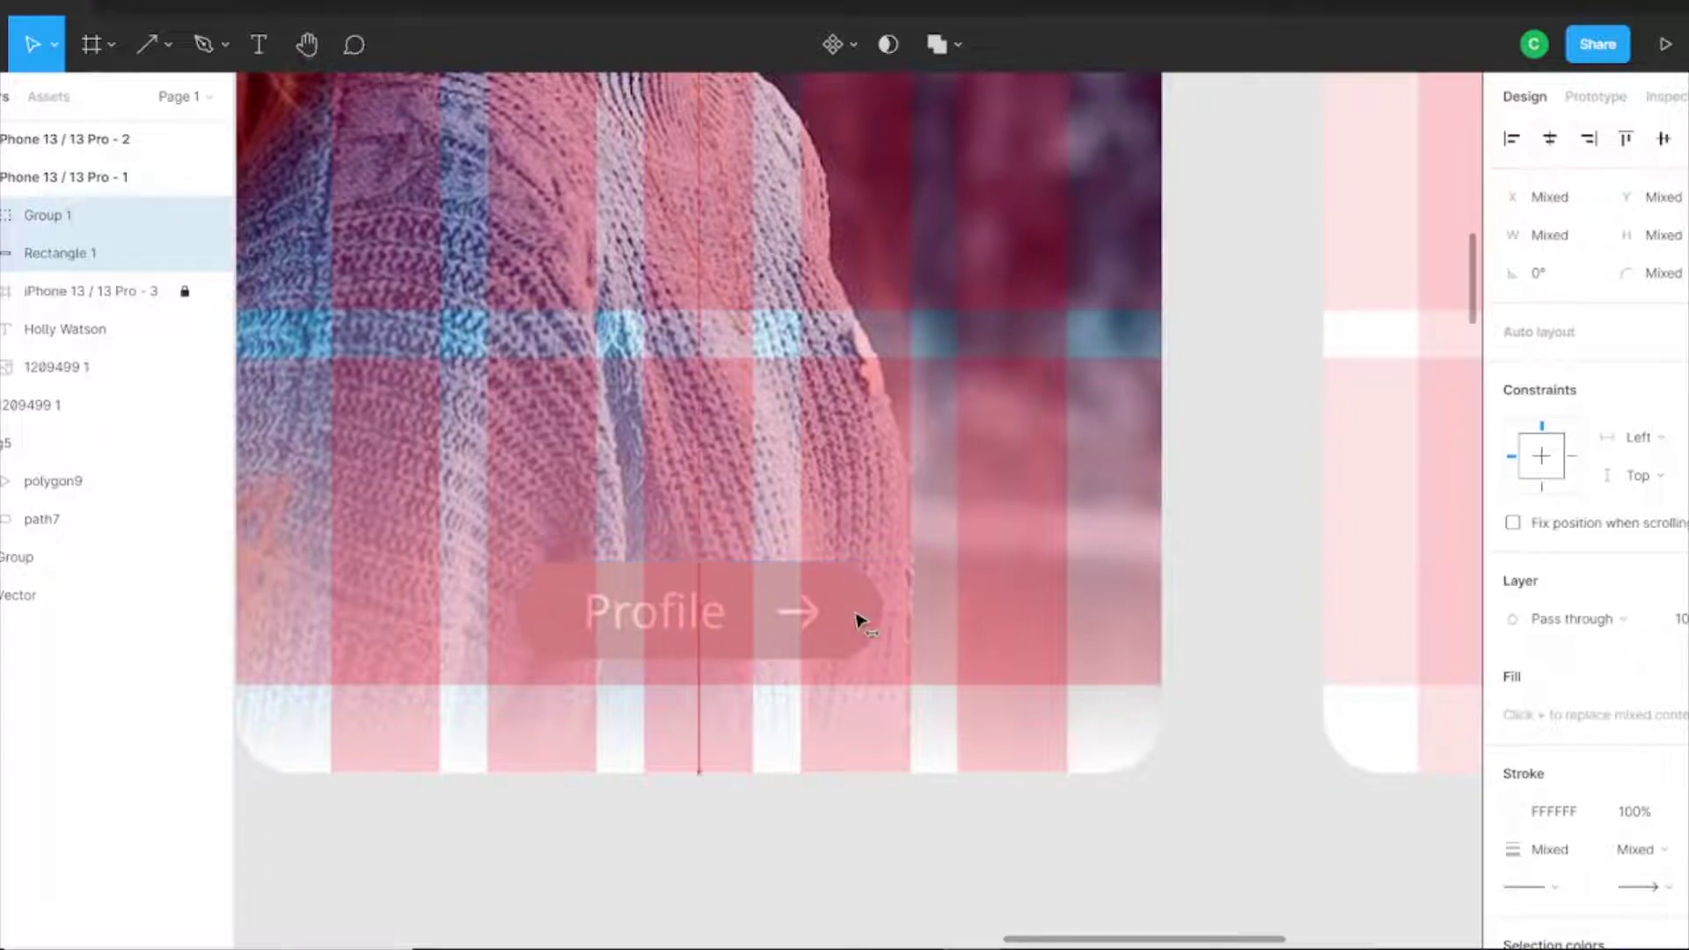
left_click(863, 605)
left_click(1579, 660)
key("Return")
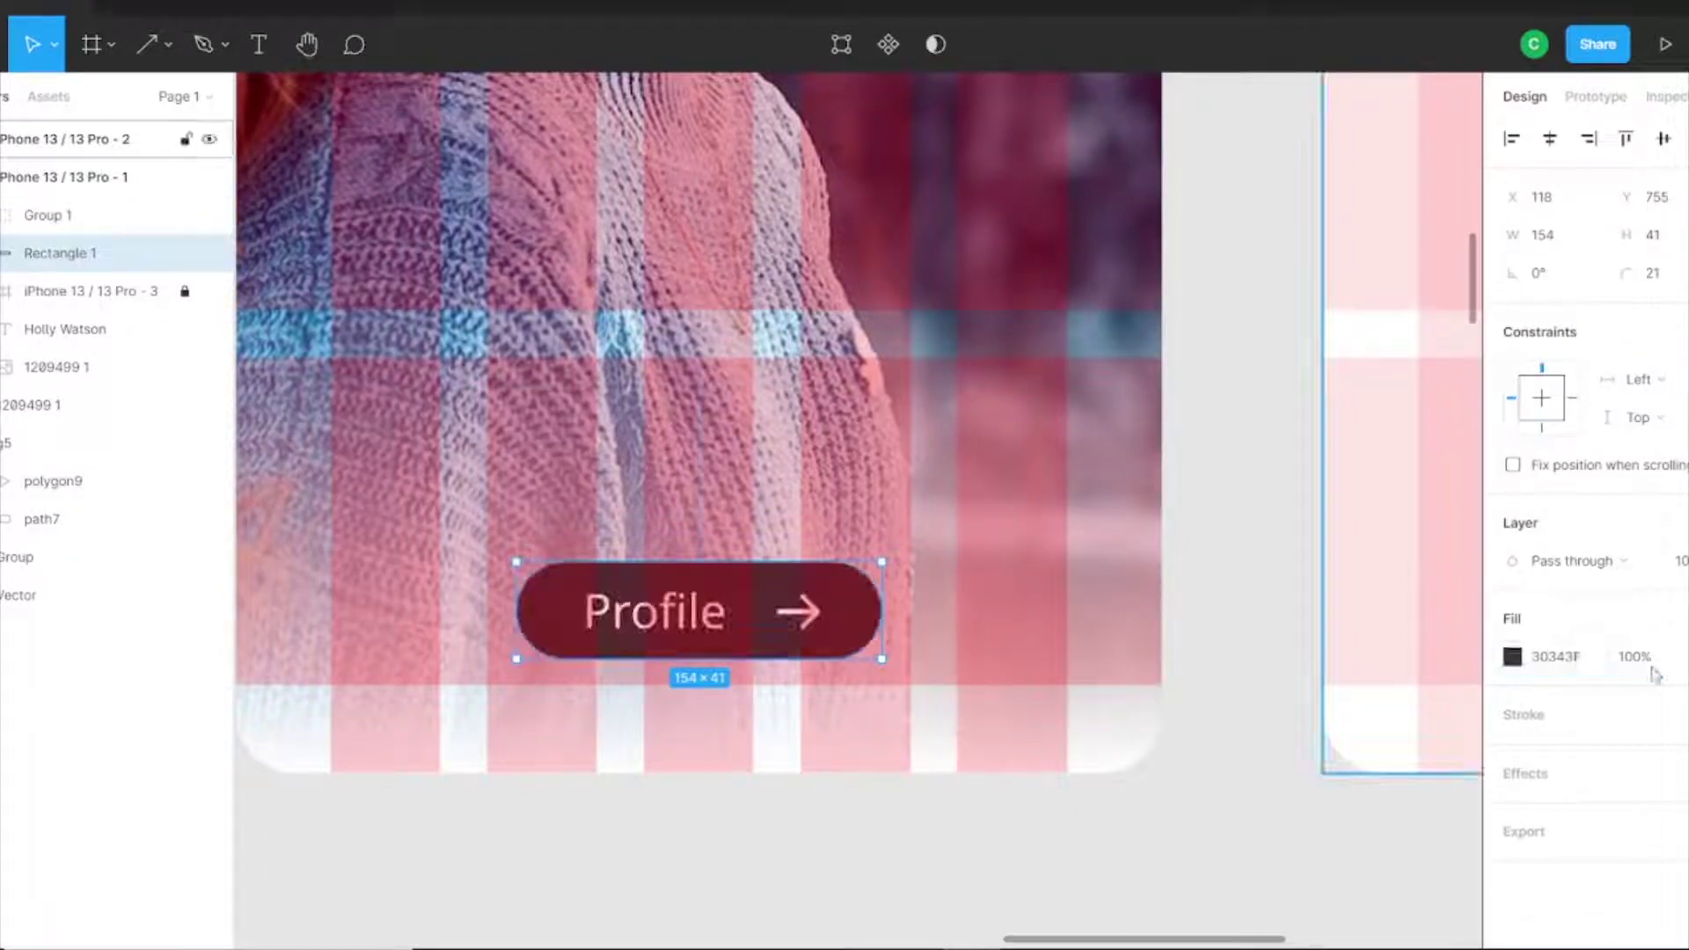
left_click(1667, 714)
left_click(1512, 752)
left_click(849, 606)
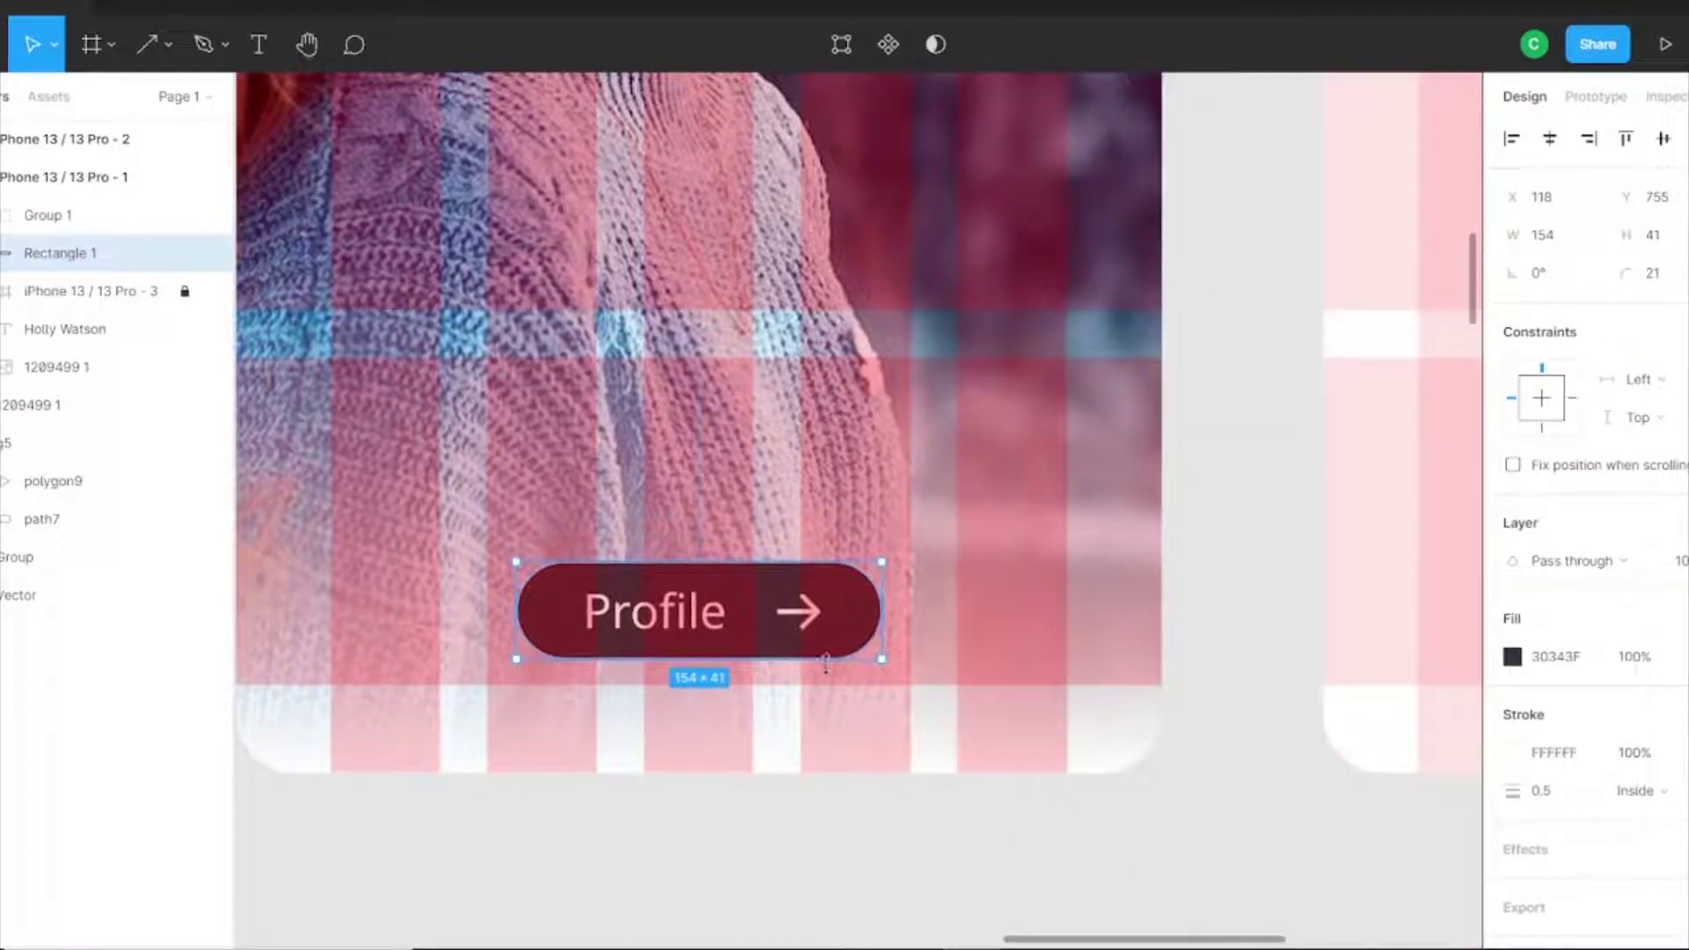
Group the rectangle with the label-and-arrow group and zoom out to both frames.
left_click(827, 609)
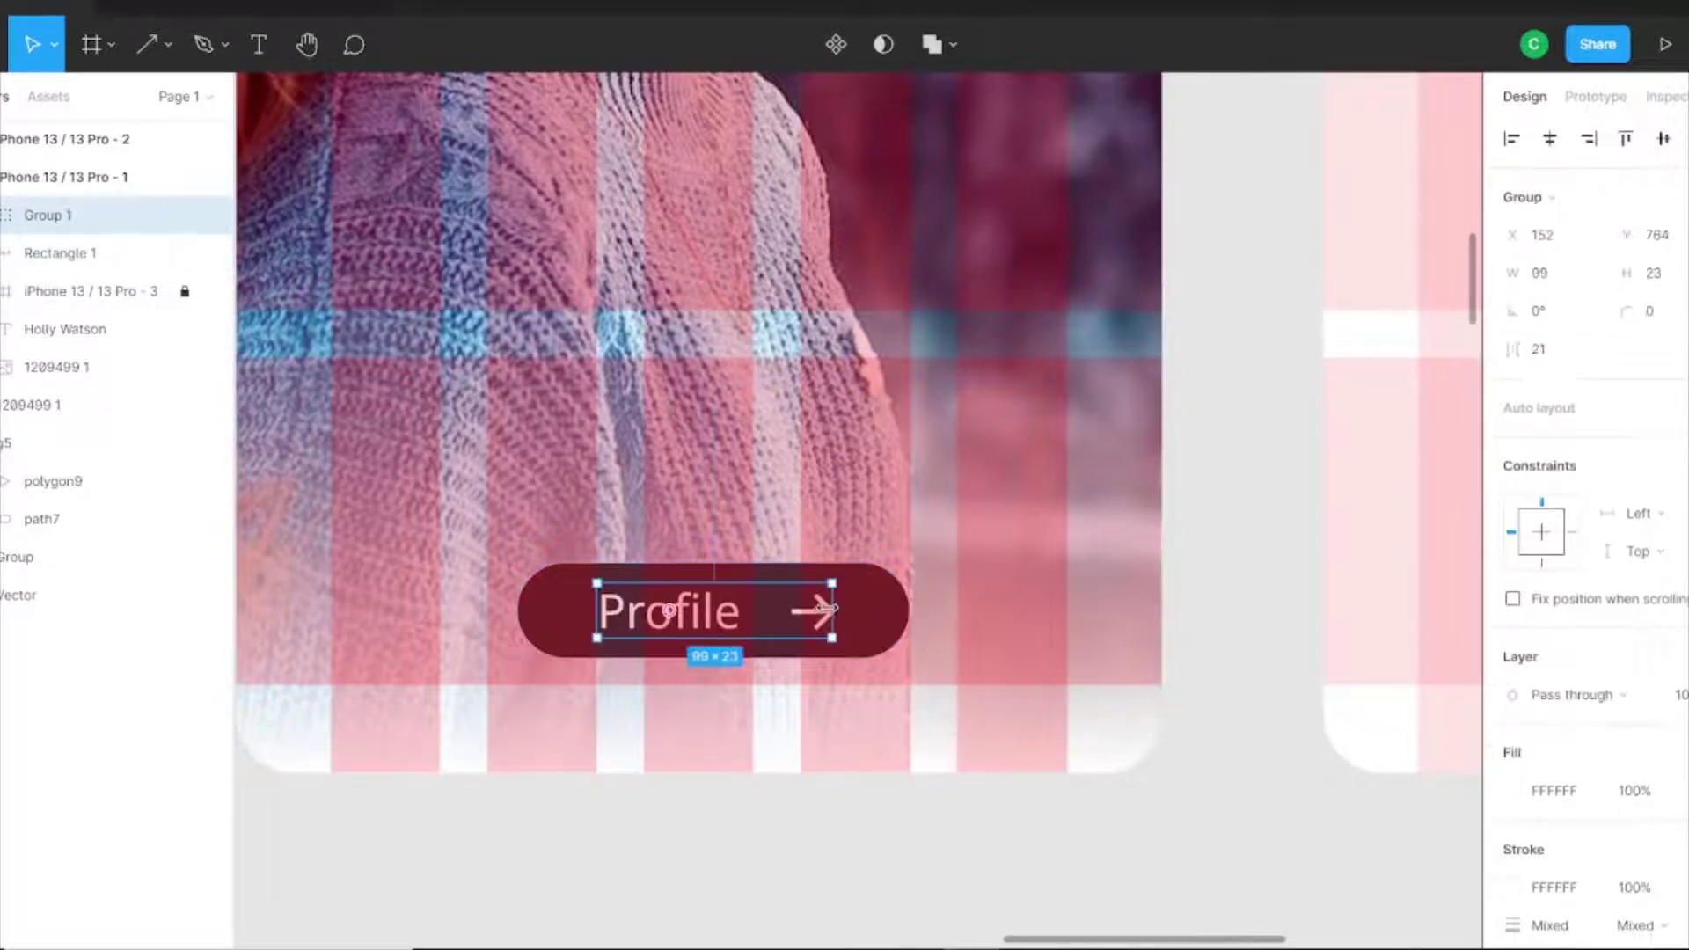
left_click(862, 651, "shift")
key("ctrl+g")
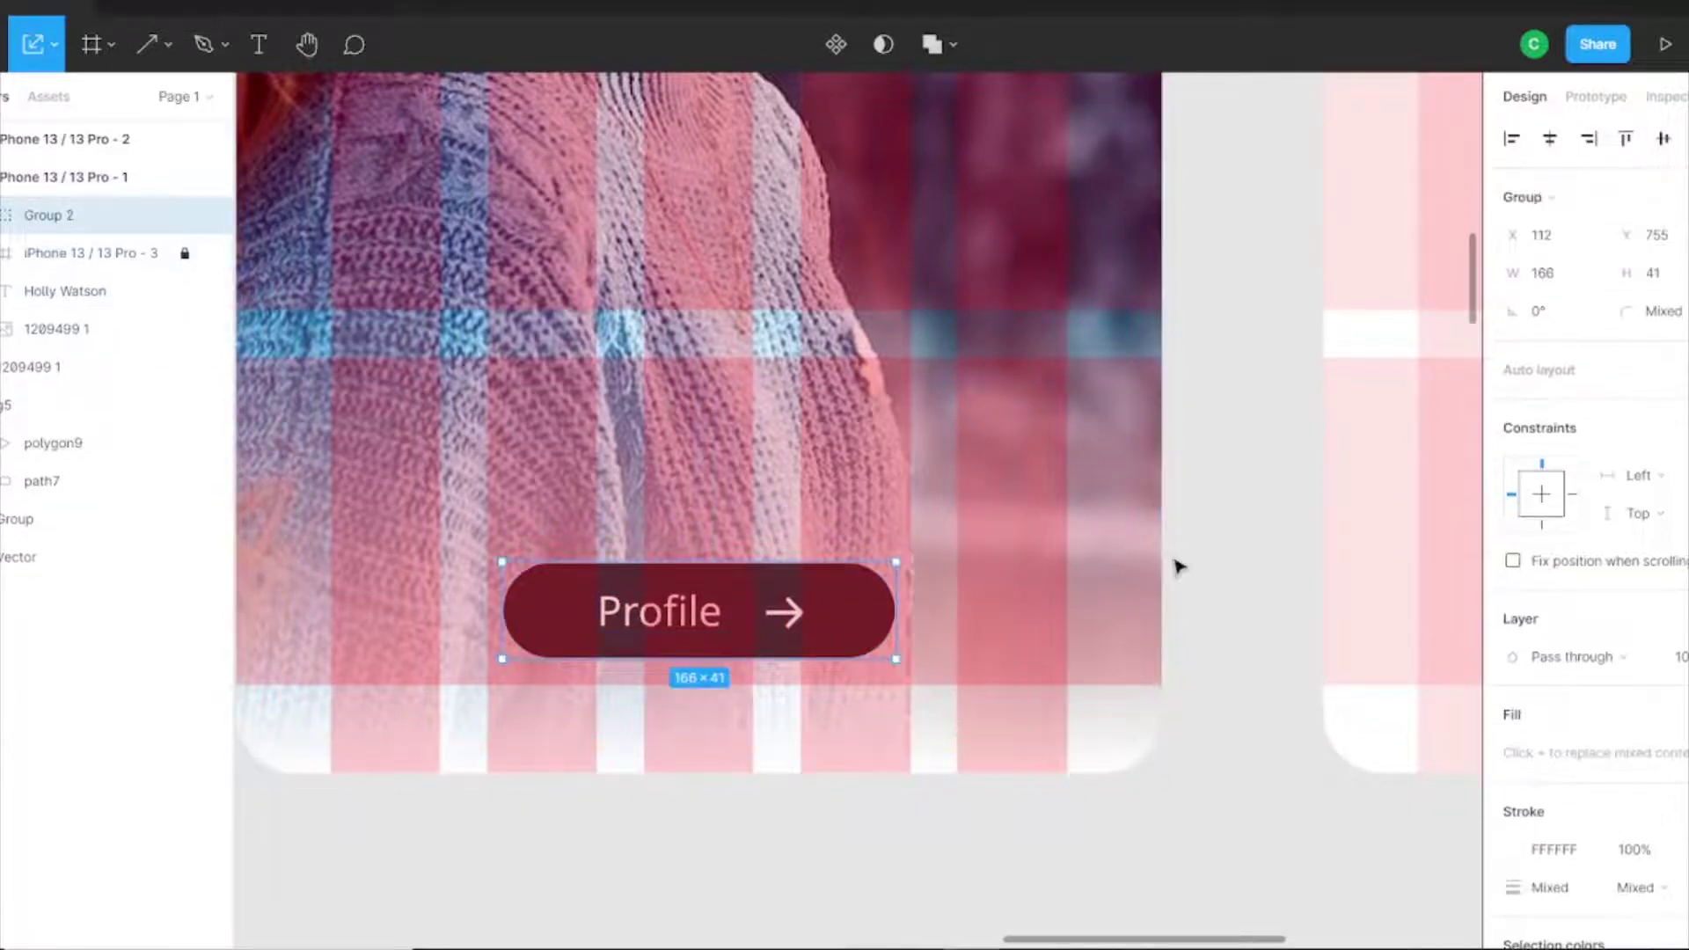
key("shift+1")
left_click(739, 343)
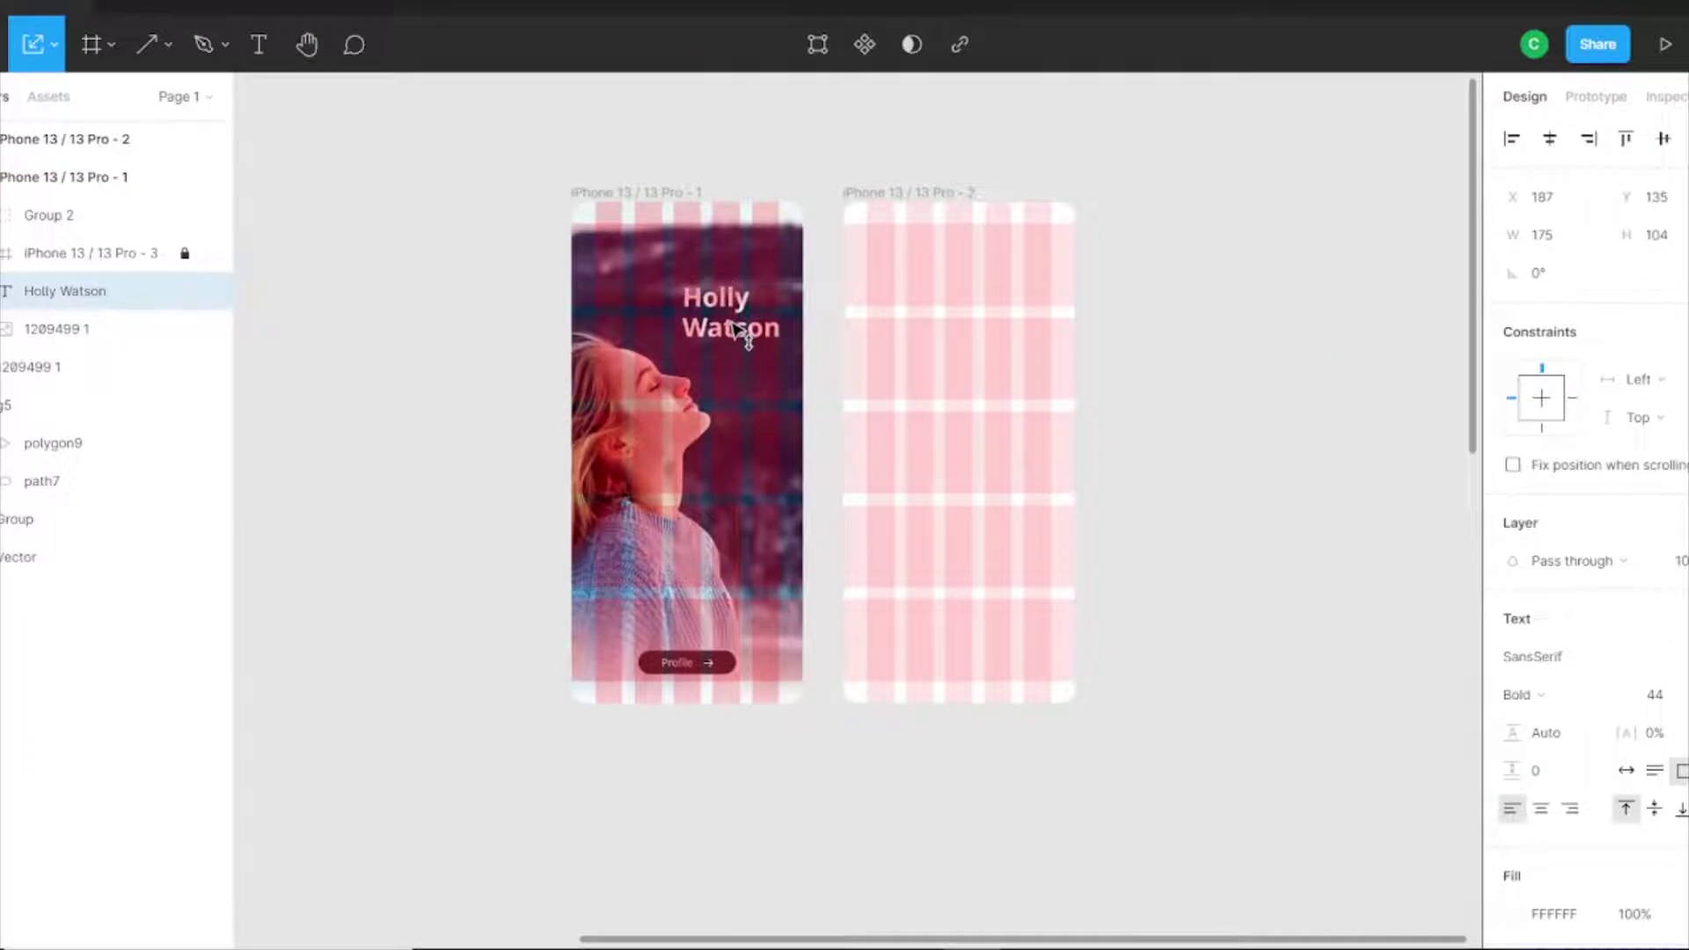
Paste the woman's photo into the second iPhone frame.
left_click(913, 298)
scroll(1120, 389, "down", 4)
key("ctrl+v")
scroll(977, 374, "up", 5)
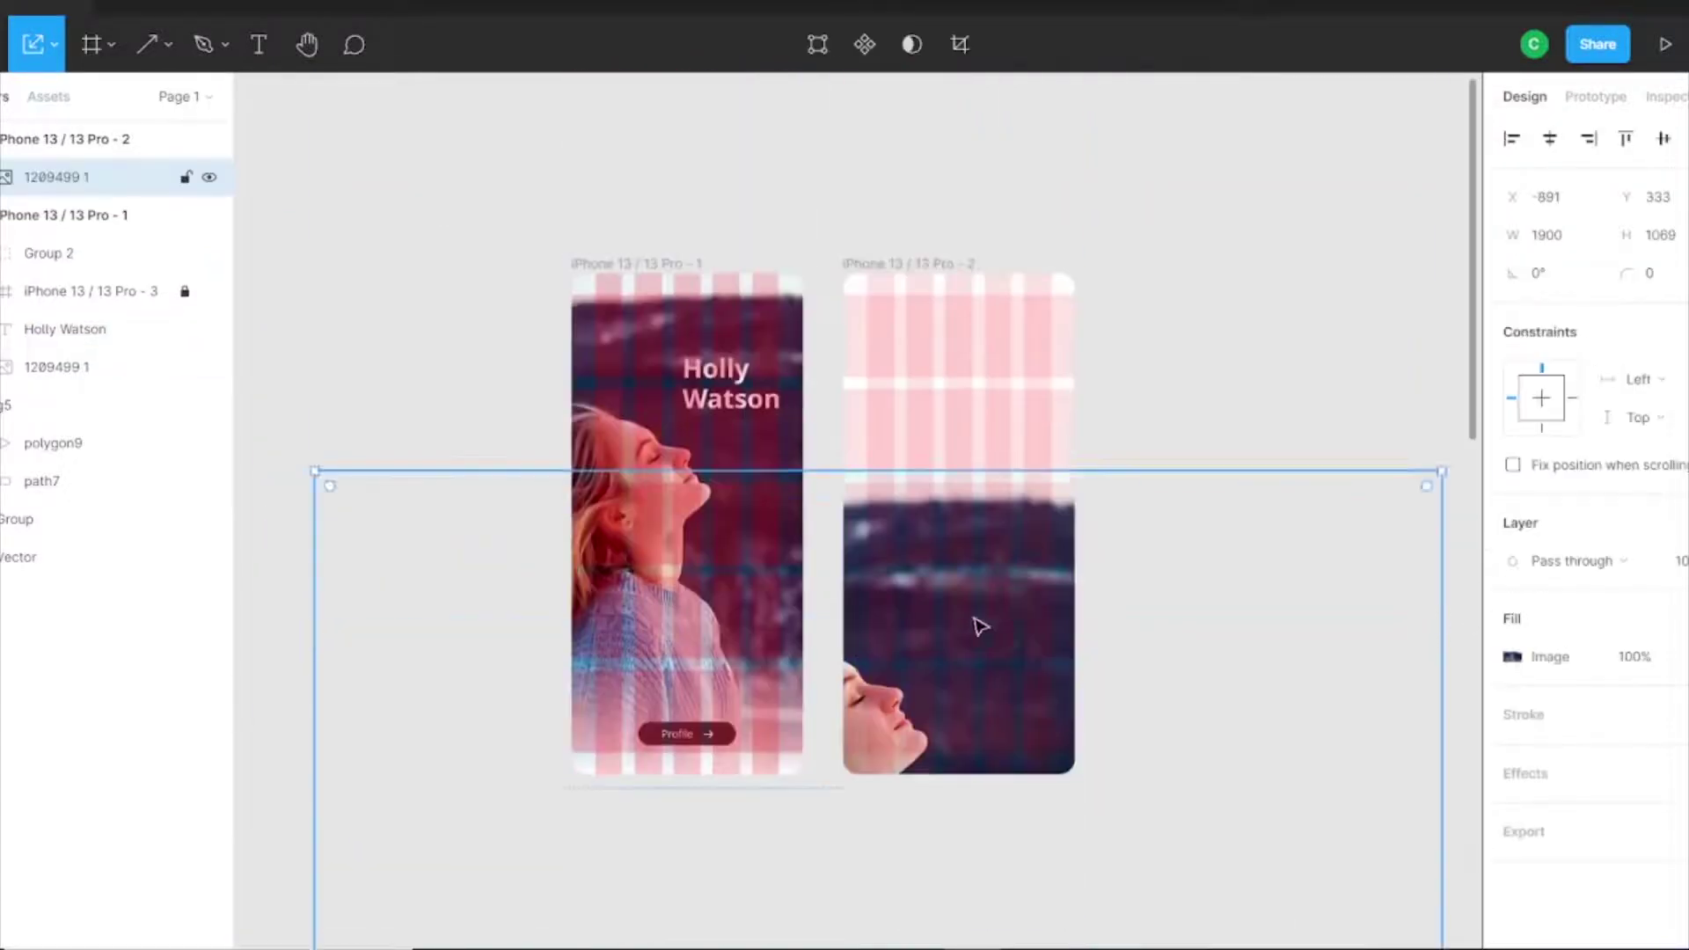
Scale the photo to 796.26×448 and align it across the frame's top.
left_click_drag(1010, 611, 1102, 337)
left_click_drag(1191, 829, 1254, 553)
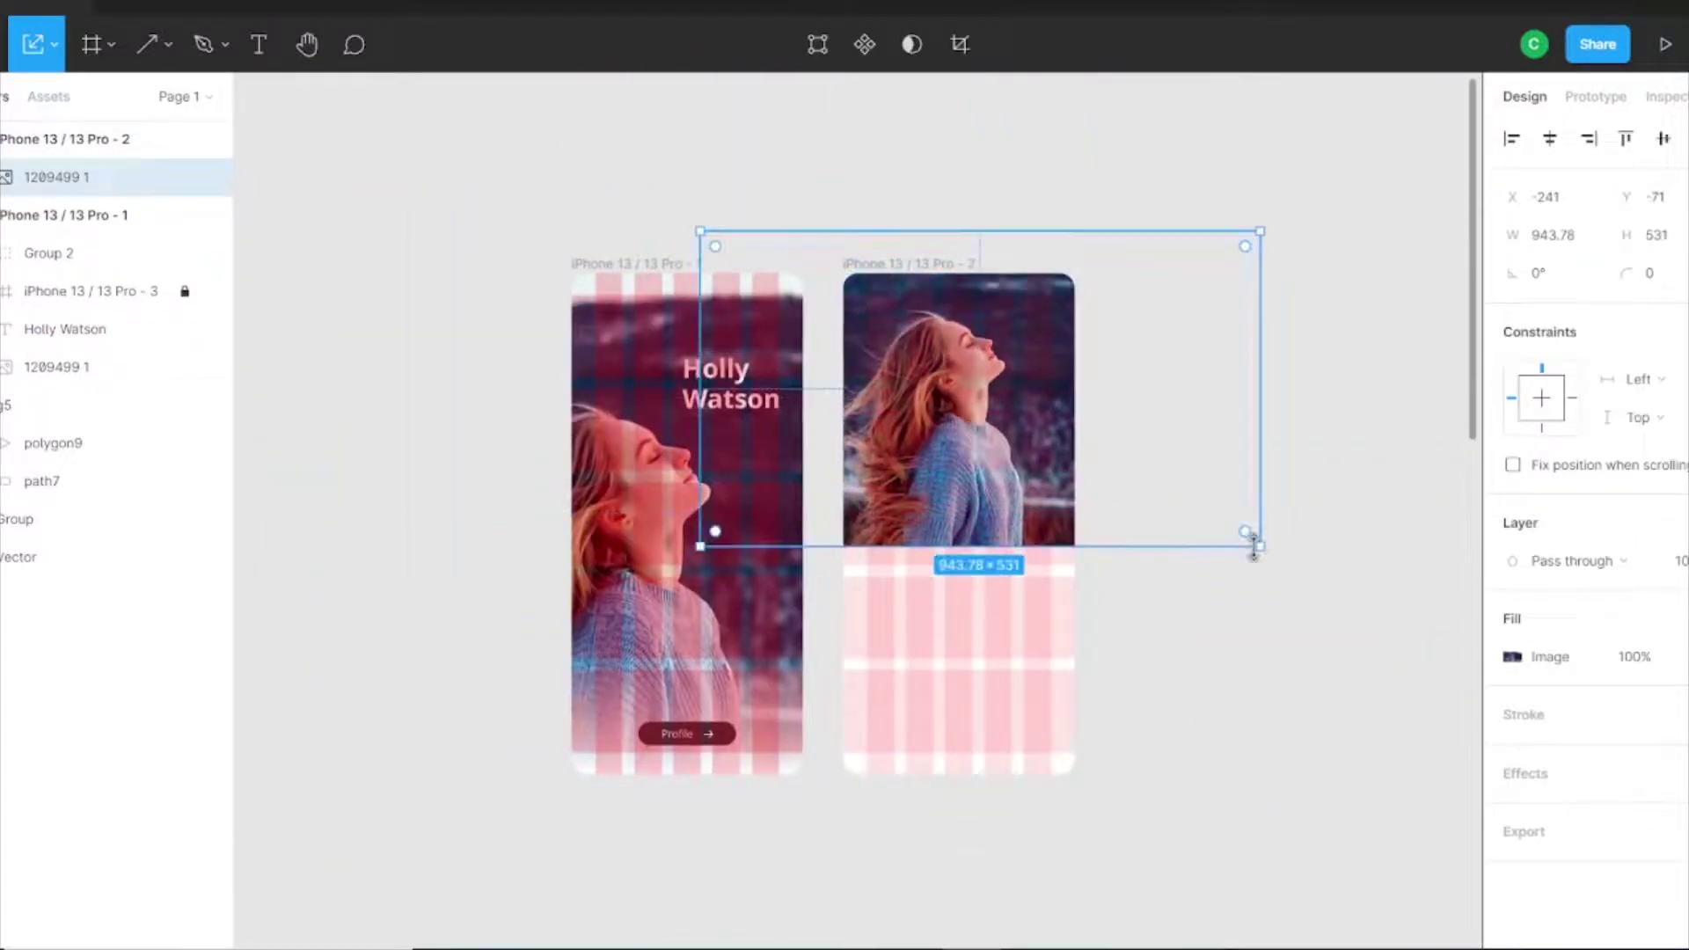
left_click_drag(1144, 396, 1161, 439)
left_click_drag(1240, 545, 1191, 528)
left_click_drag(1144, 396, 1185, 437)
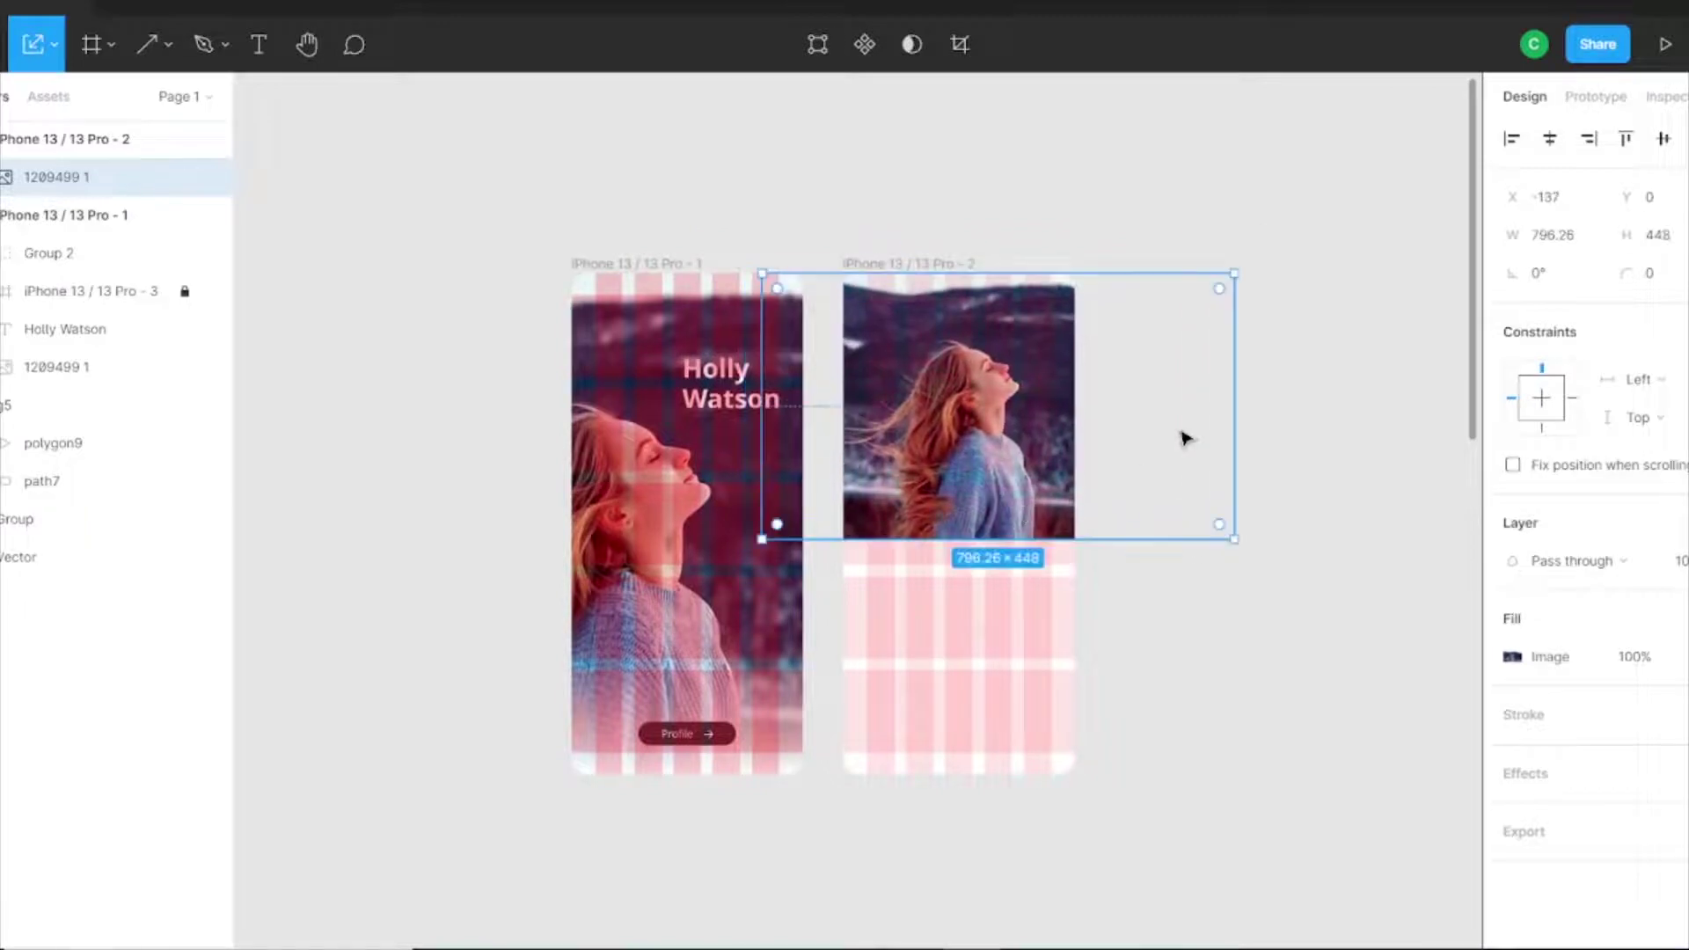
scroll(1185, 437, "up", 5)
left_click_drag(1300, 571, 1260, 570)
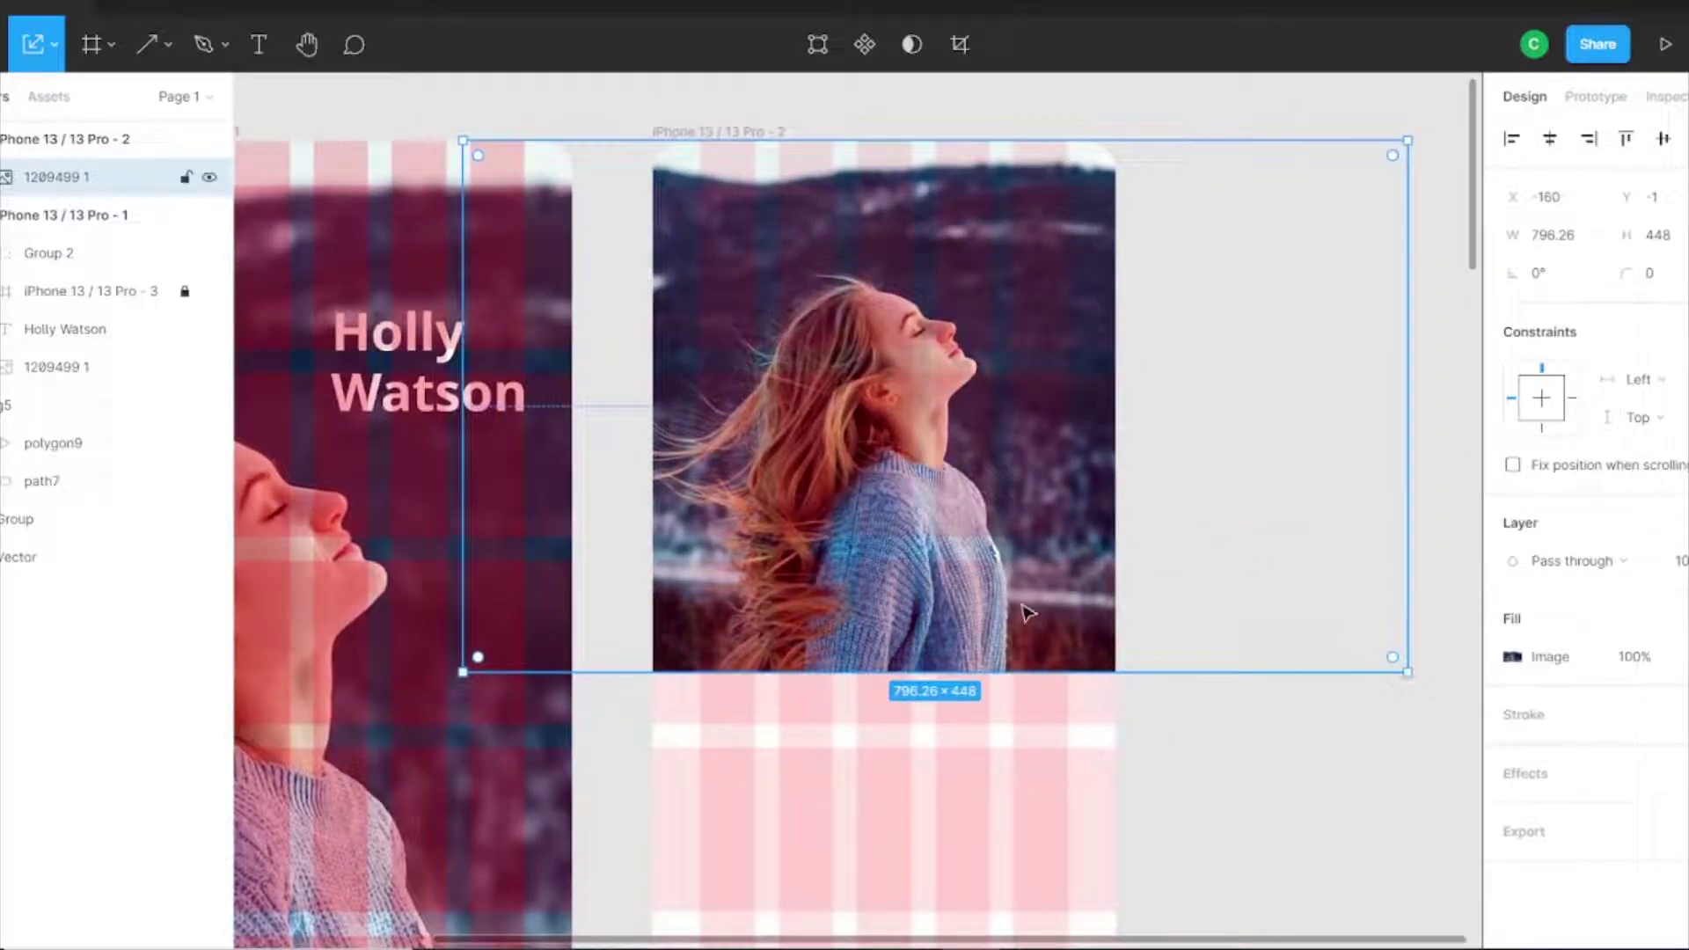
key("Escape")
Draw an oval over the photo, enlarging it to about 475 wide to cover the woman.
left_click(167, 44)
left_click(132, 181)
left_click_drag(732, 725, 992, 867)
left_click_drag(861, 796, 895, 686)
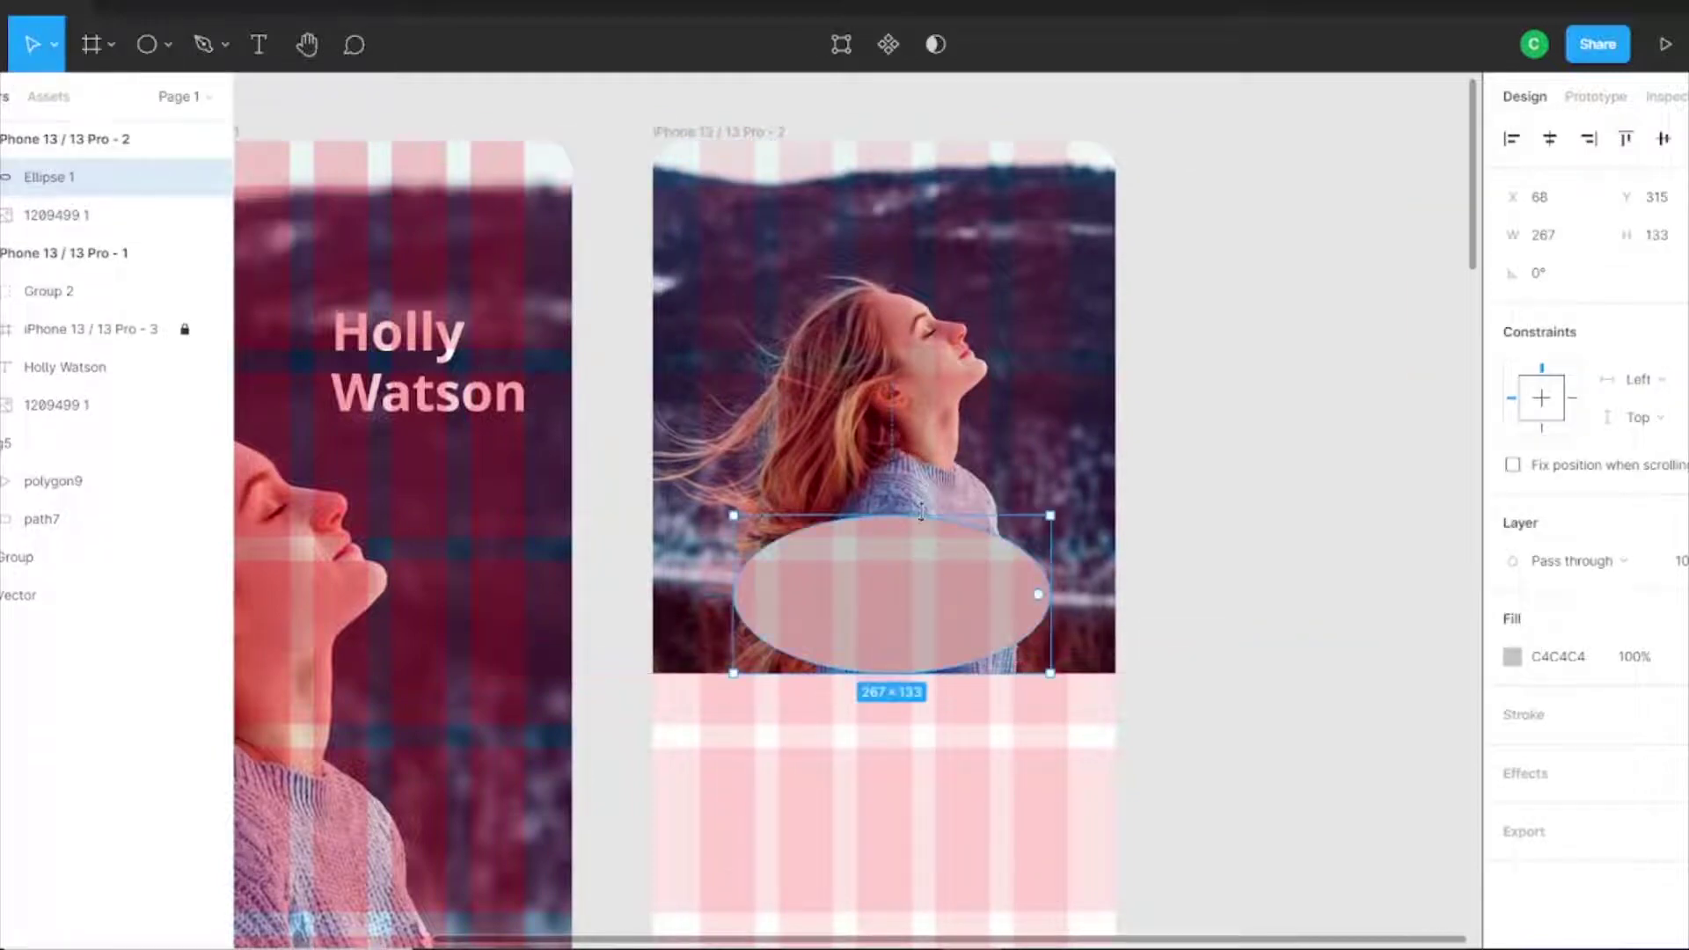
left_click_drag(1055, 509, 1158, 120)
left_click_drag(735, 431, 597, 431)
scroll(869, 352, "up", 5)
scroll(1210, 573, "down", 7)
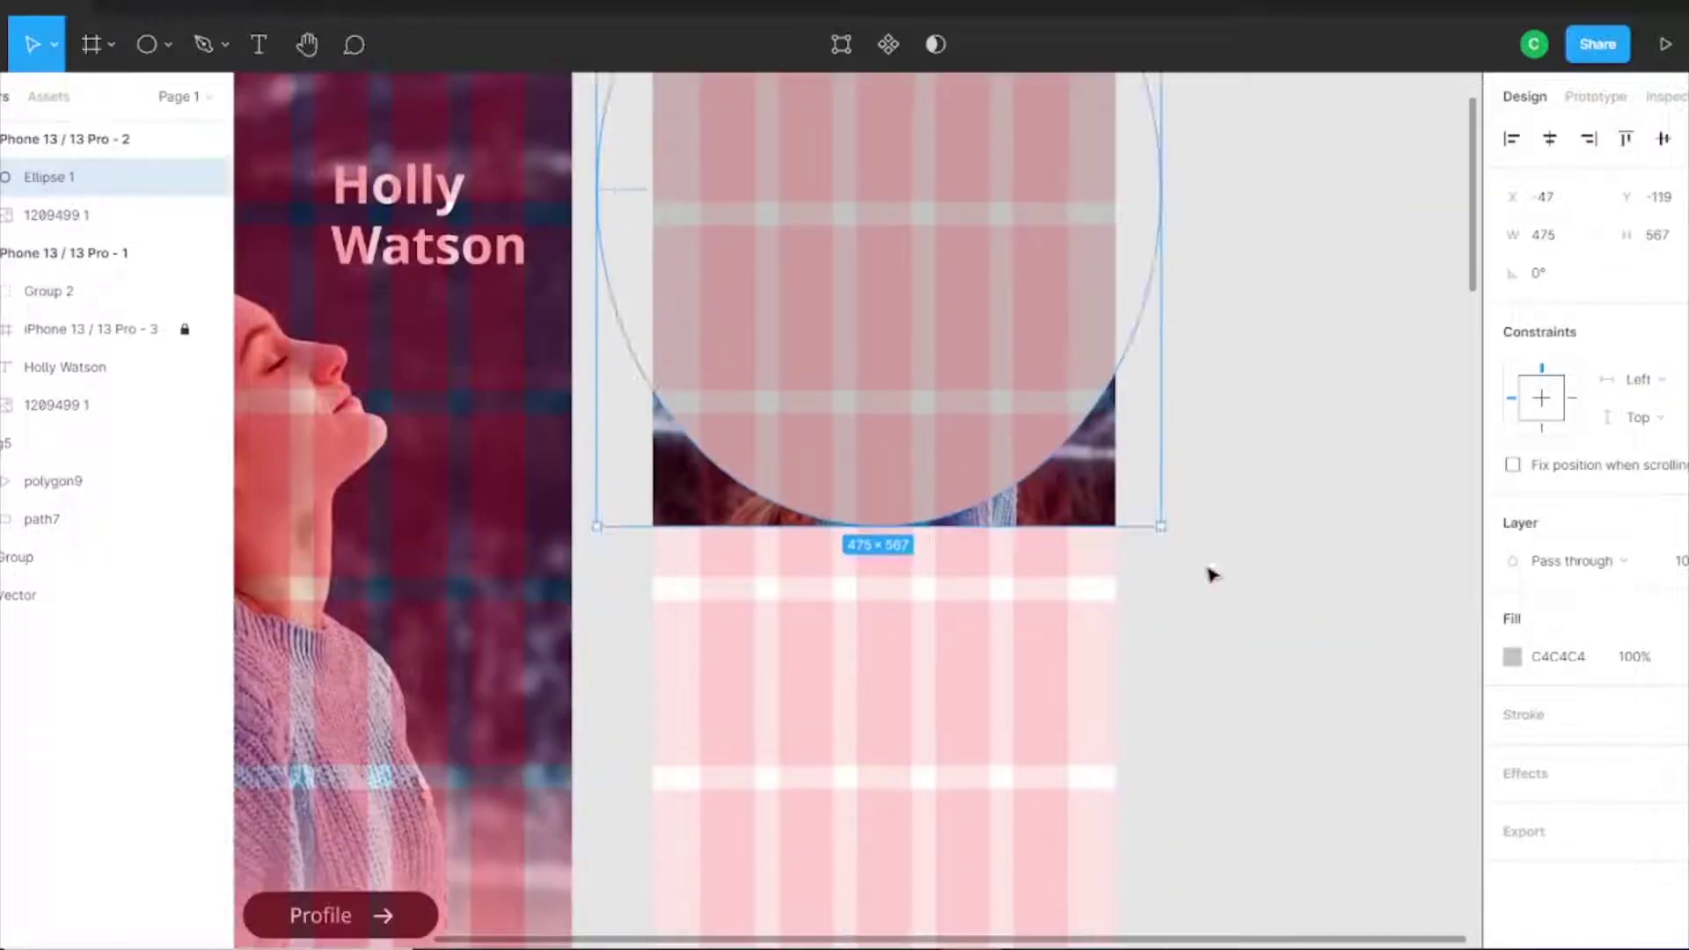
Send the oval behind the photo and use it as a mask.
key("[")
left_click(954, 280, "shift")
right_click(954, 280)
left_click(1113, 657)
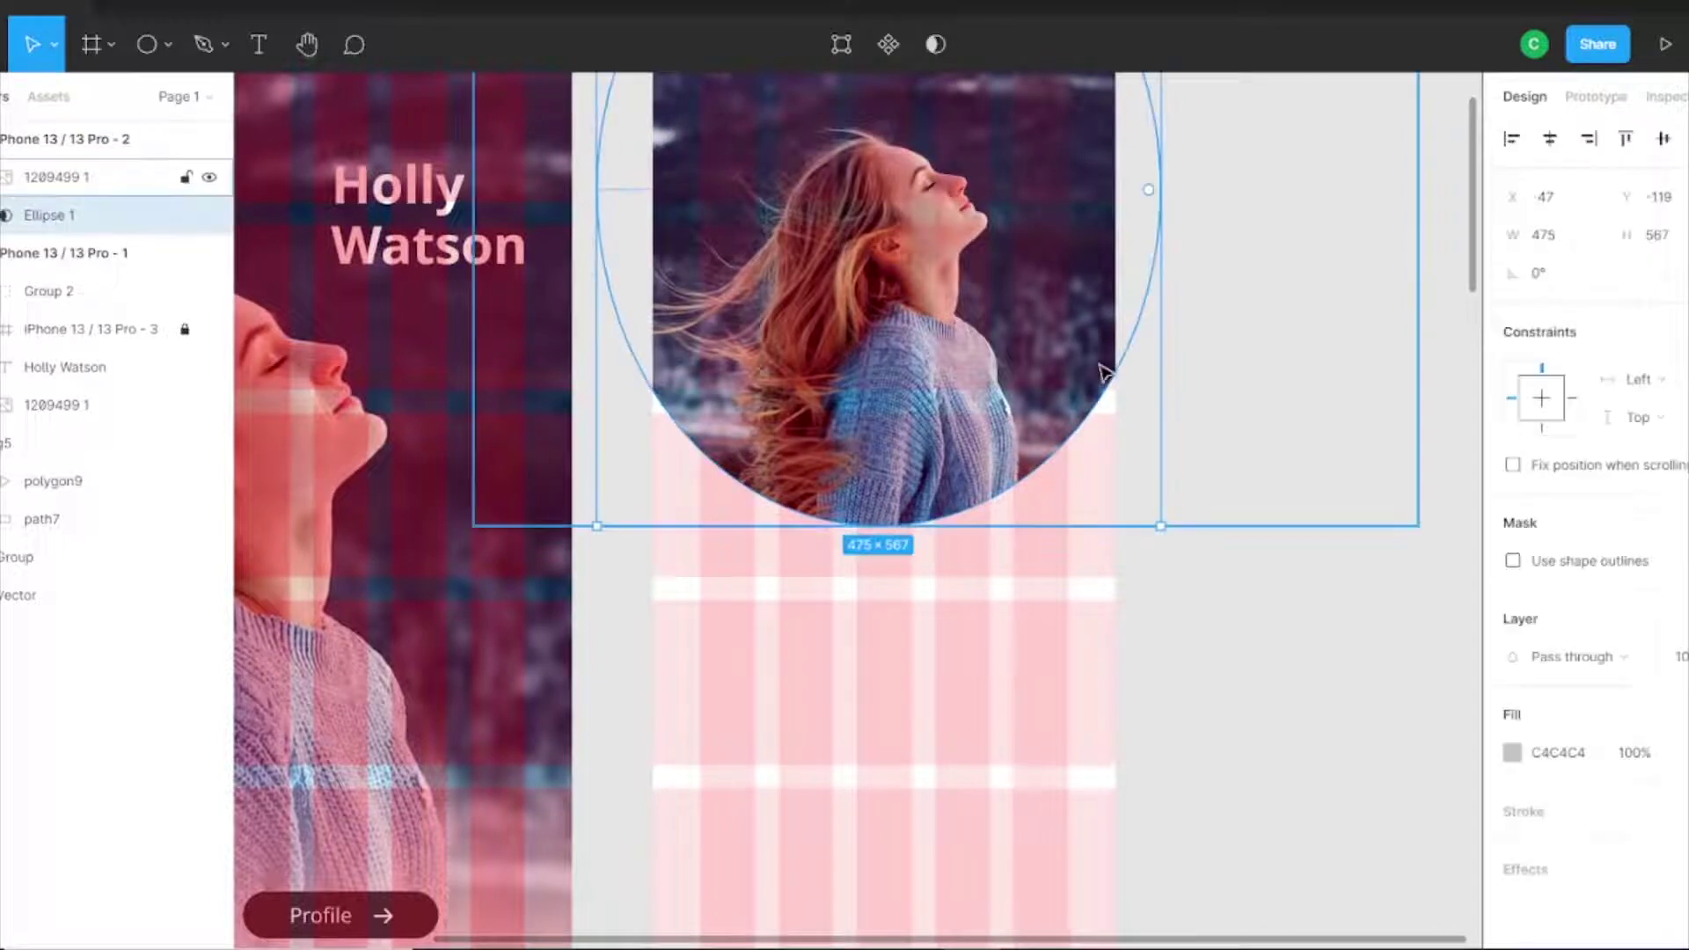
Widen the oval mask to 553 and nudge it 4 px right.
left_click_drag(1159, 201, 1210, 200)
key("minus")
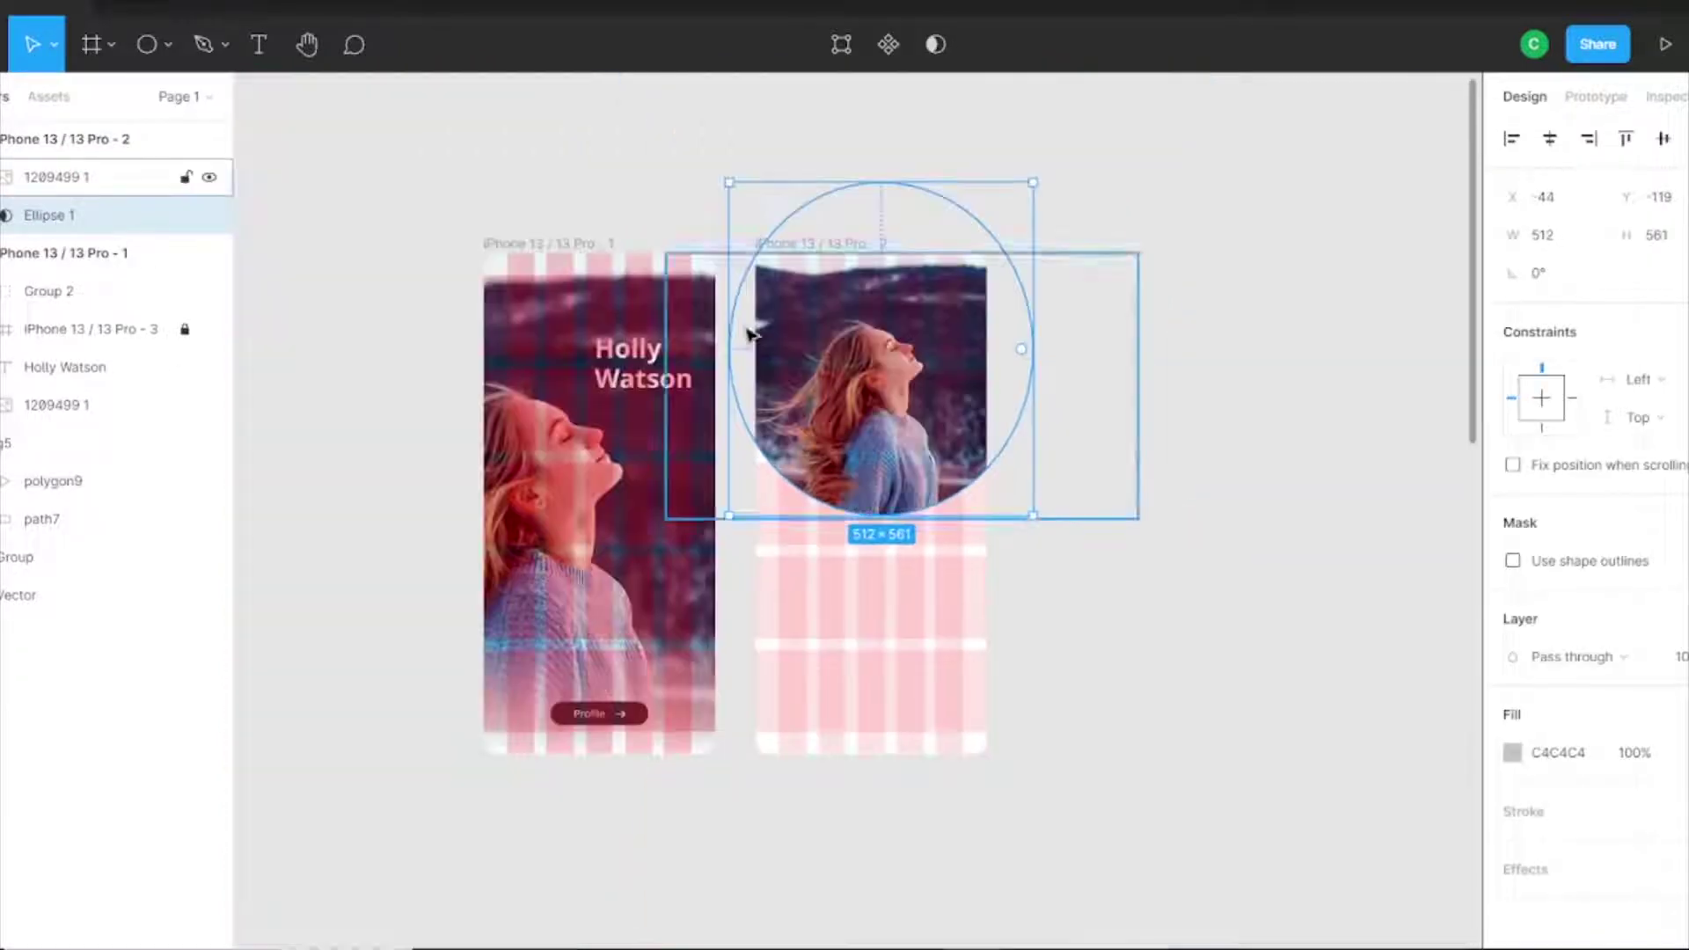
scroll(984, 365, "up", 5)
left_click_drag(474, 349, 426, 349)
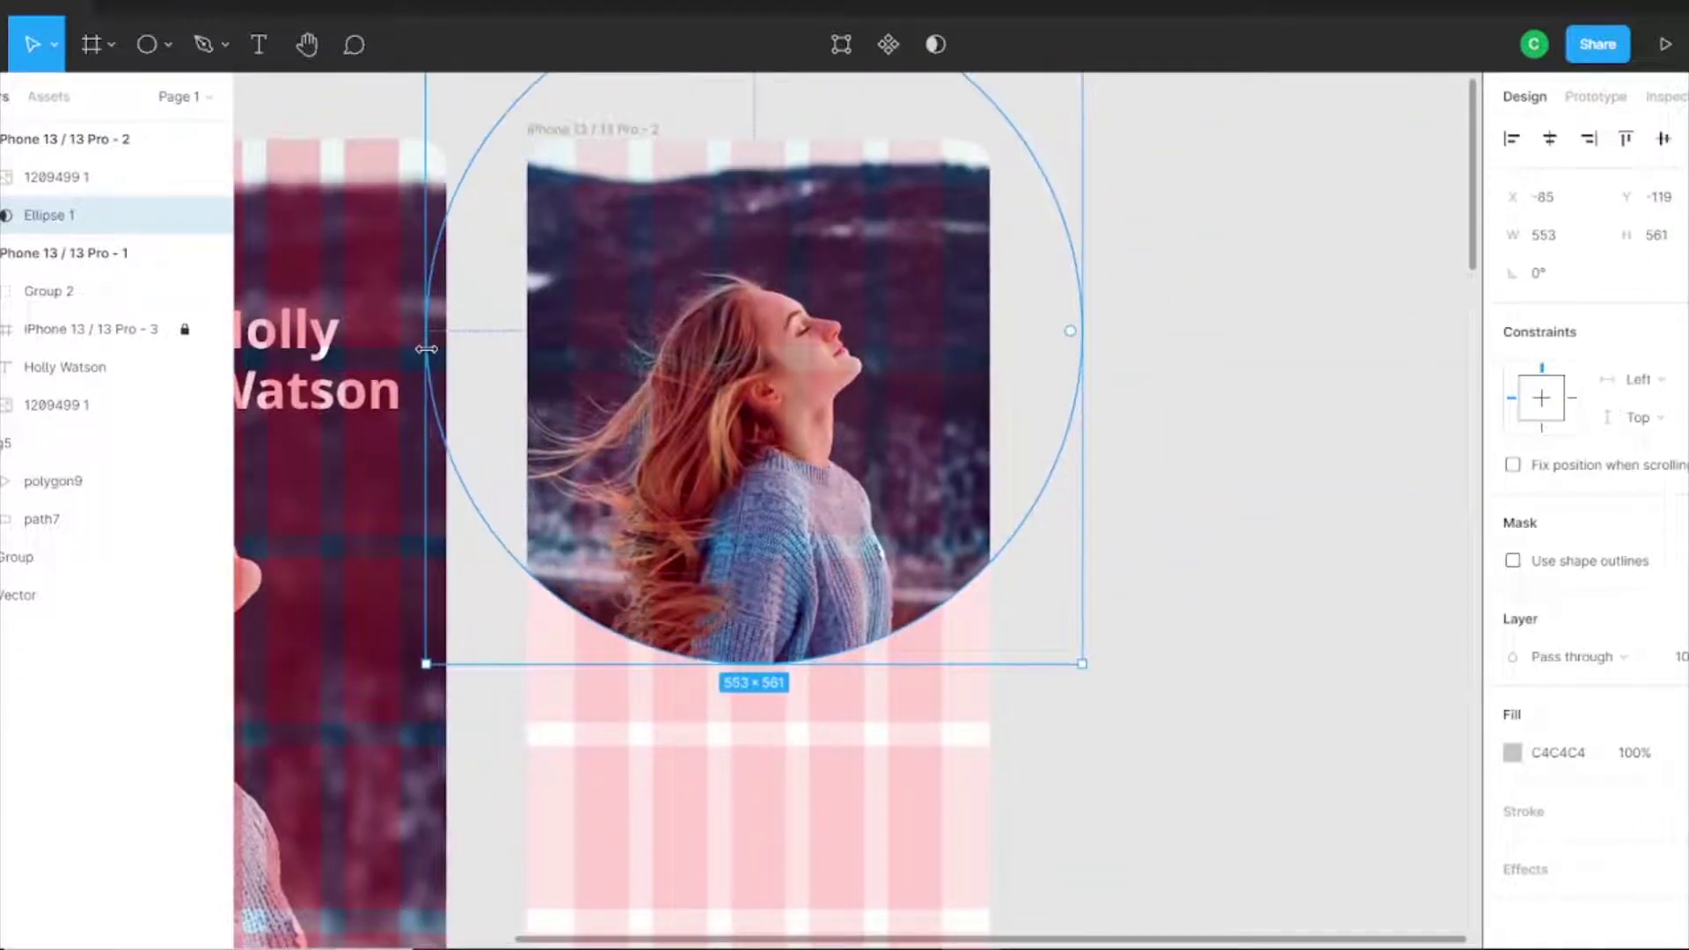
key("Right")
key("Right")
key("Right")
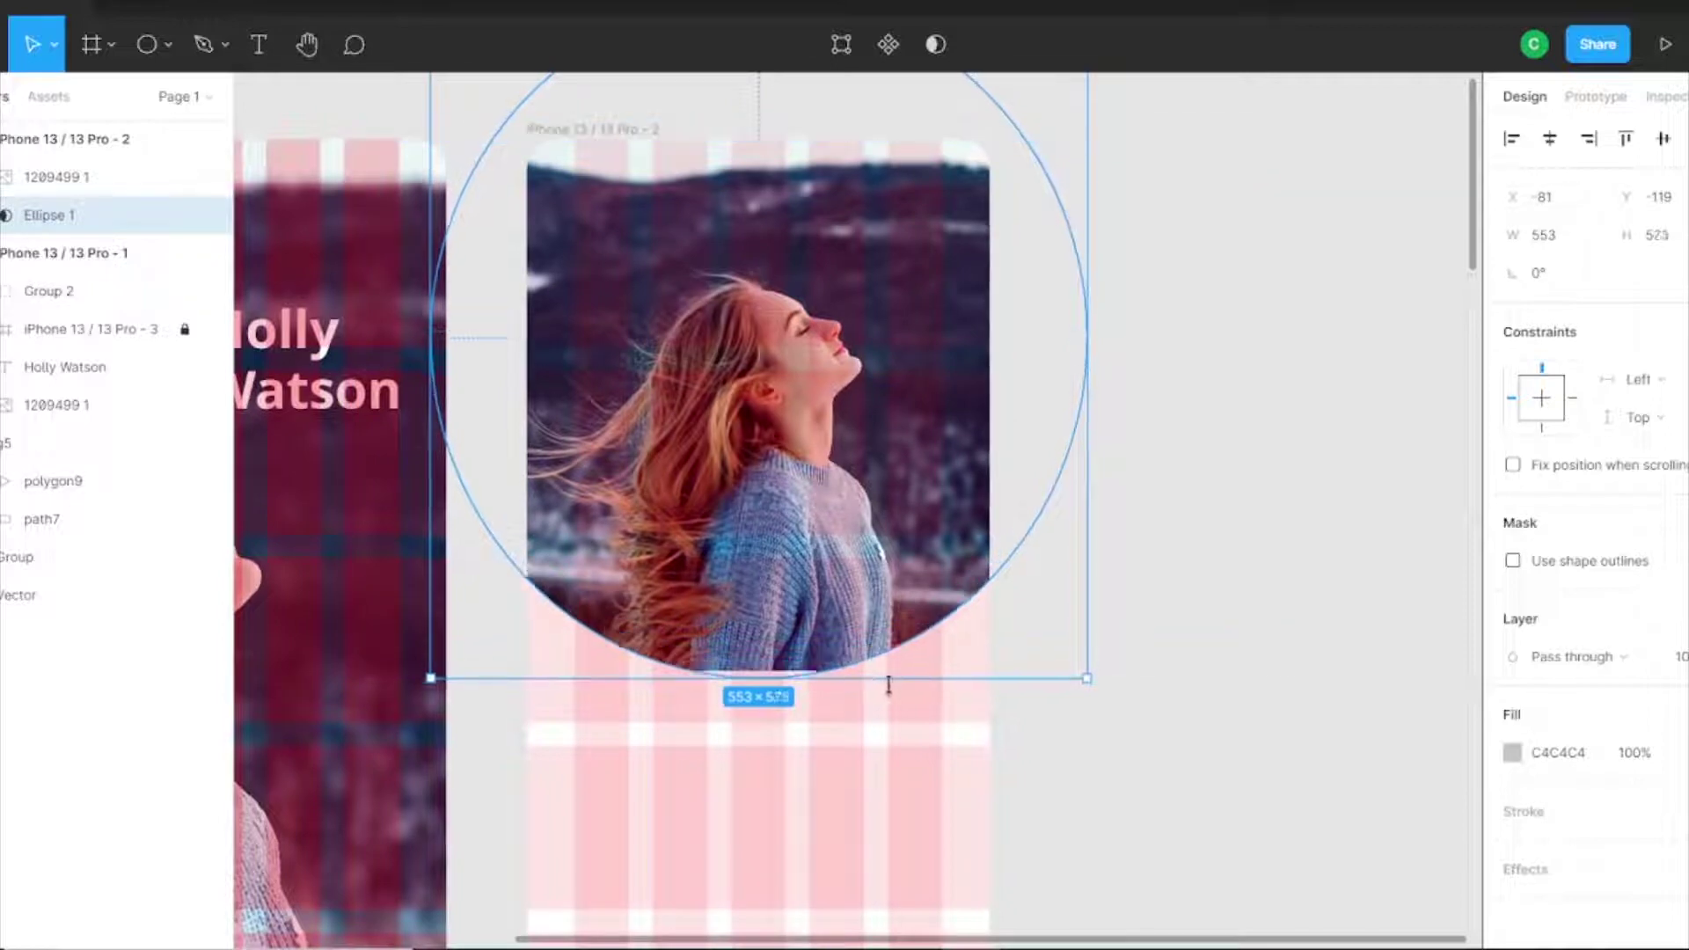
left_click(1142, 516)
Draw a small 44×44 circle beside the second frame.
scroll(1142, 516, "down", 3)
scroll(781, 520, "down", 10)
key("o")
left_click_drag(1121, 547, 1159, 585)
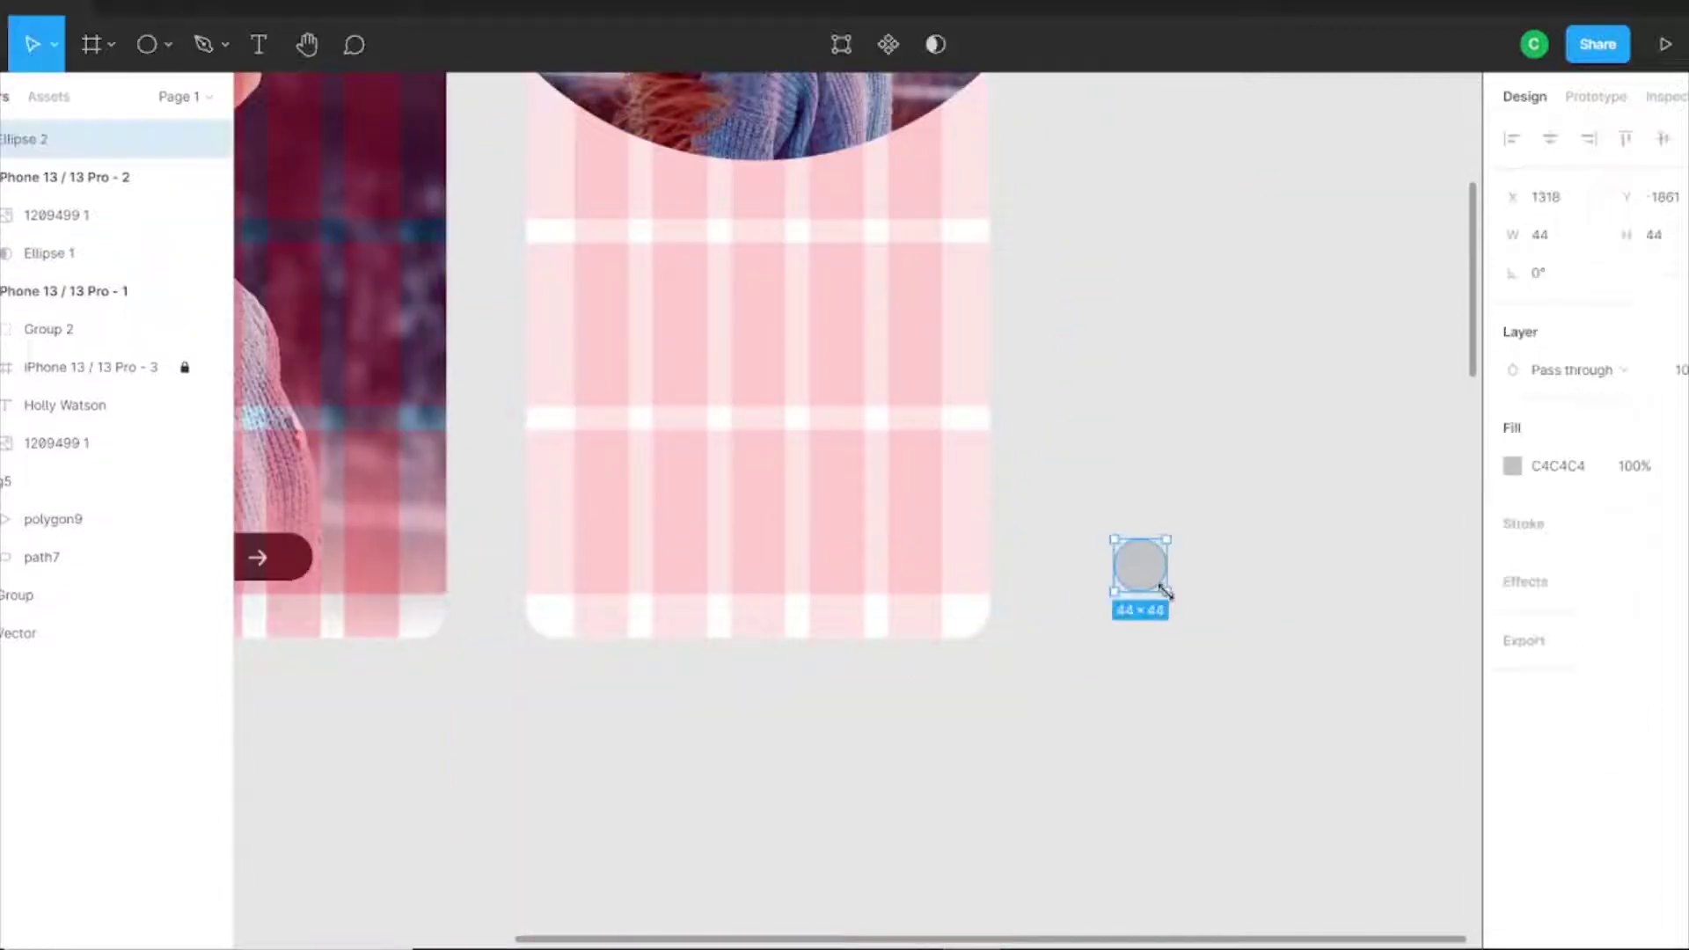
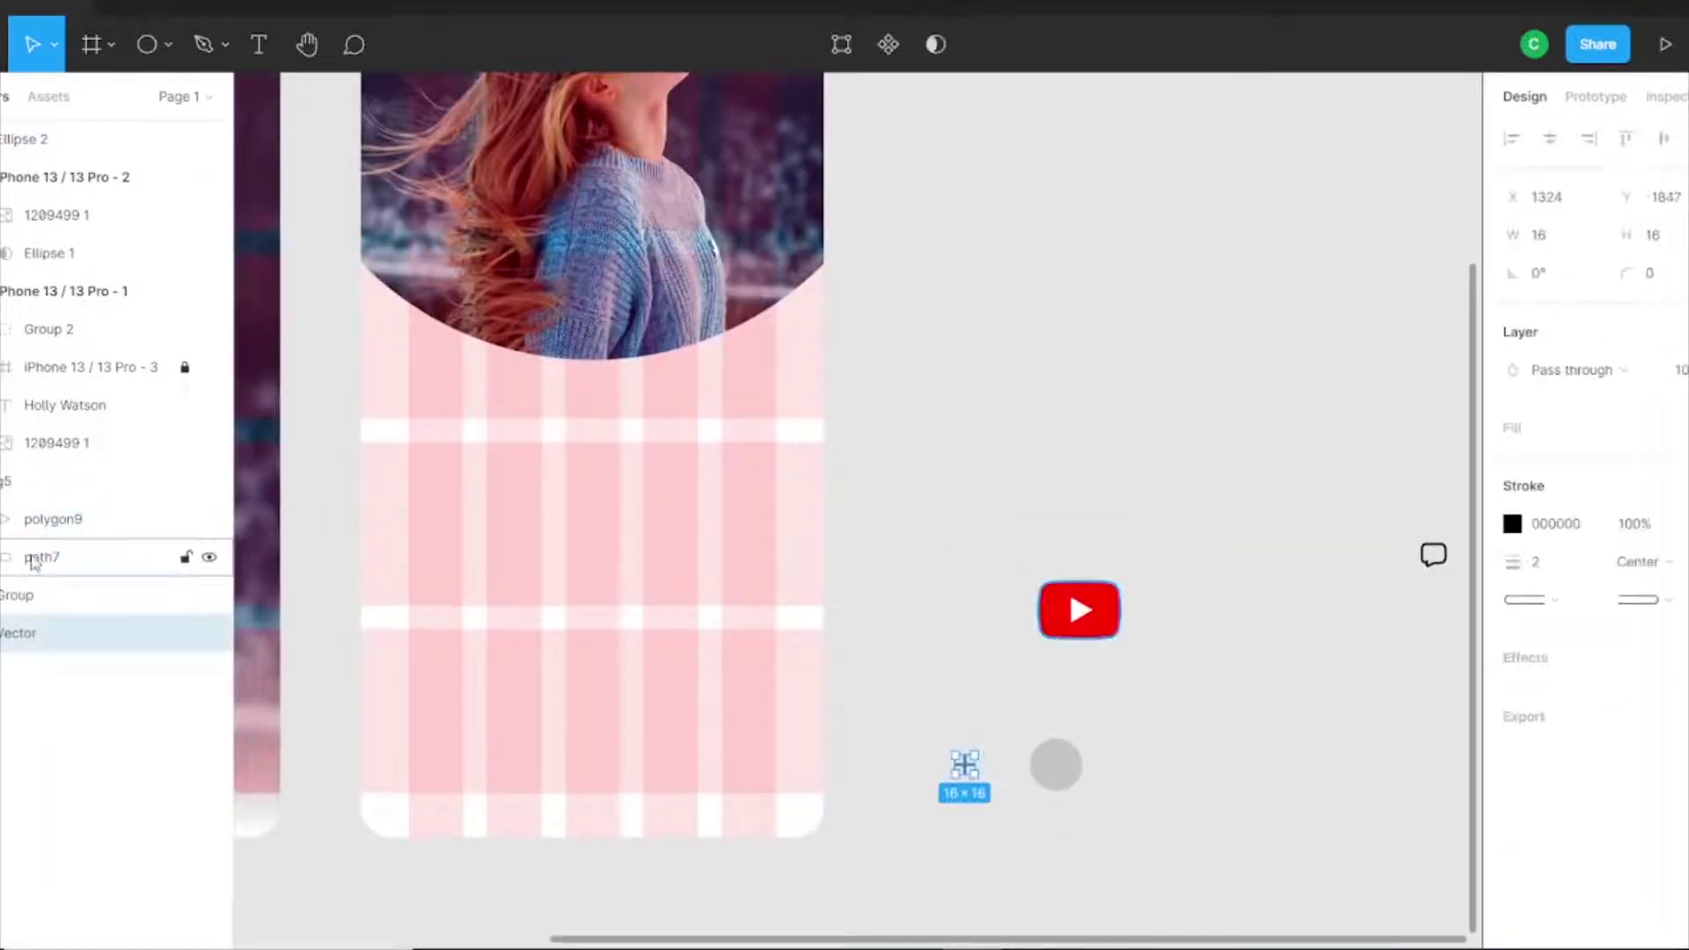
Stack the plus icon centred on top of the grey circle.
left_click_drag(49, 158, 49, 141)
left_click_drag(964, 765, 1052, 765)
left_click(1088, 788)
left_click(1056, 764)
left_click(1098, 809)
left_click(1075, 783)
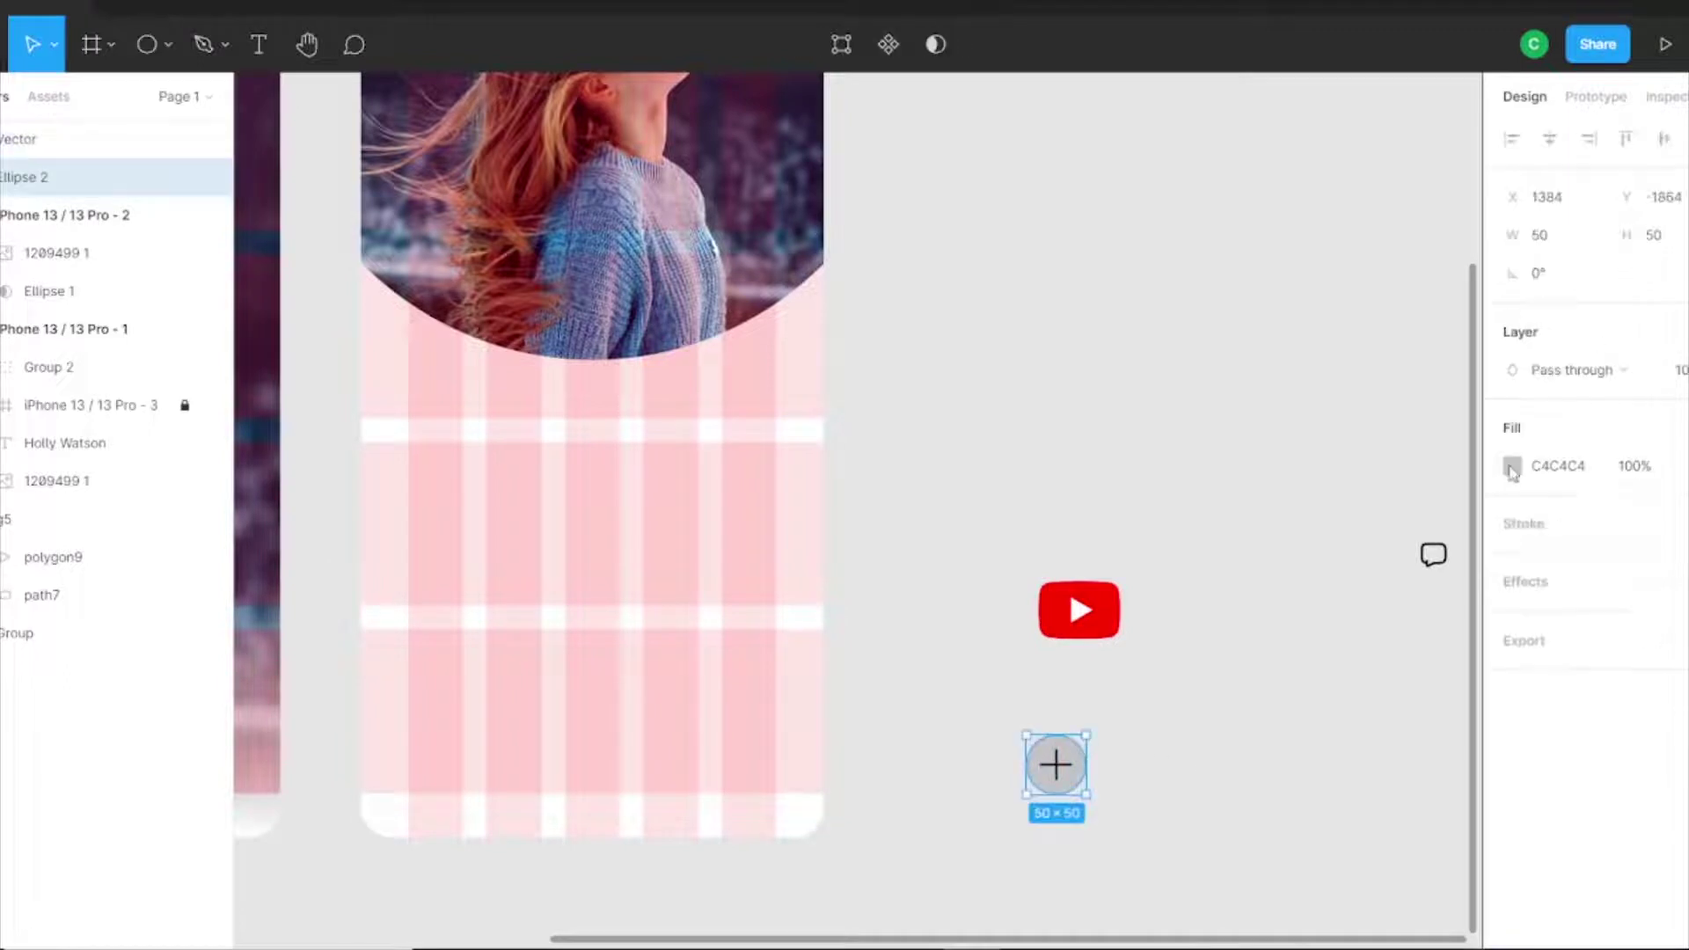
Fill the circle 30343F, make the plus stroke white, and group them onto the phone frame.
type("F")
left_click(1196, 811)
left_click(1055, 763)
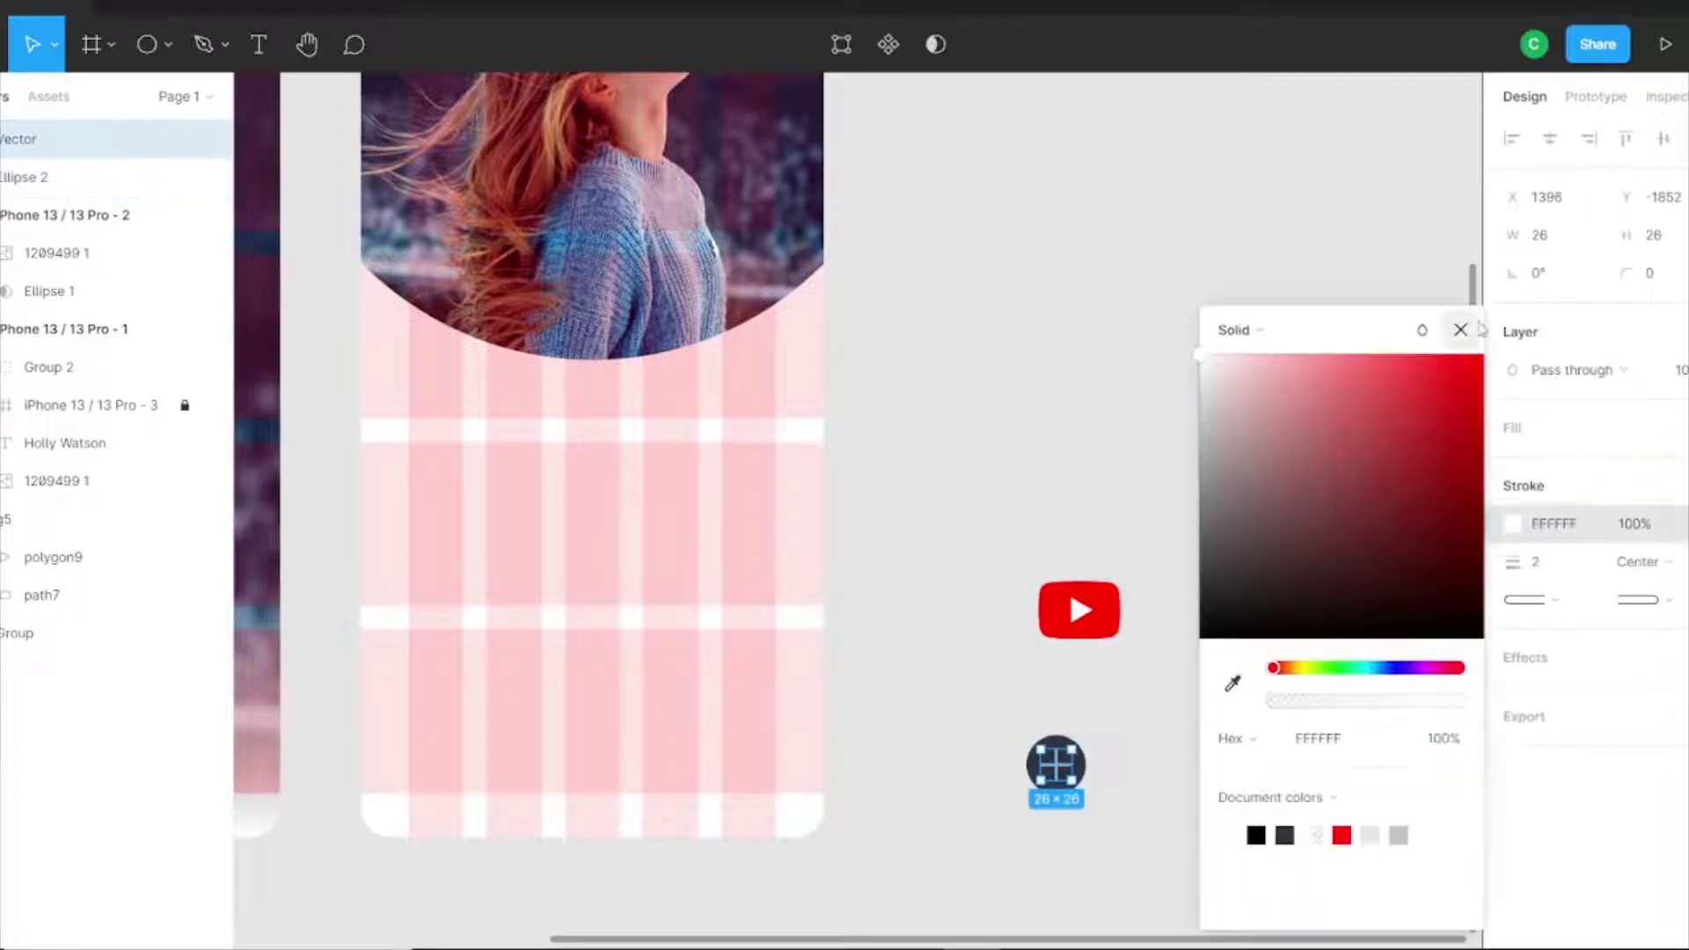
left_click(1075, 783, "shift")
key("ctrl+g")
left_click_drag(53, 141, 86, 183)
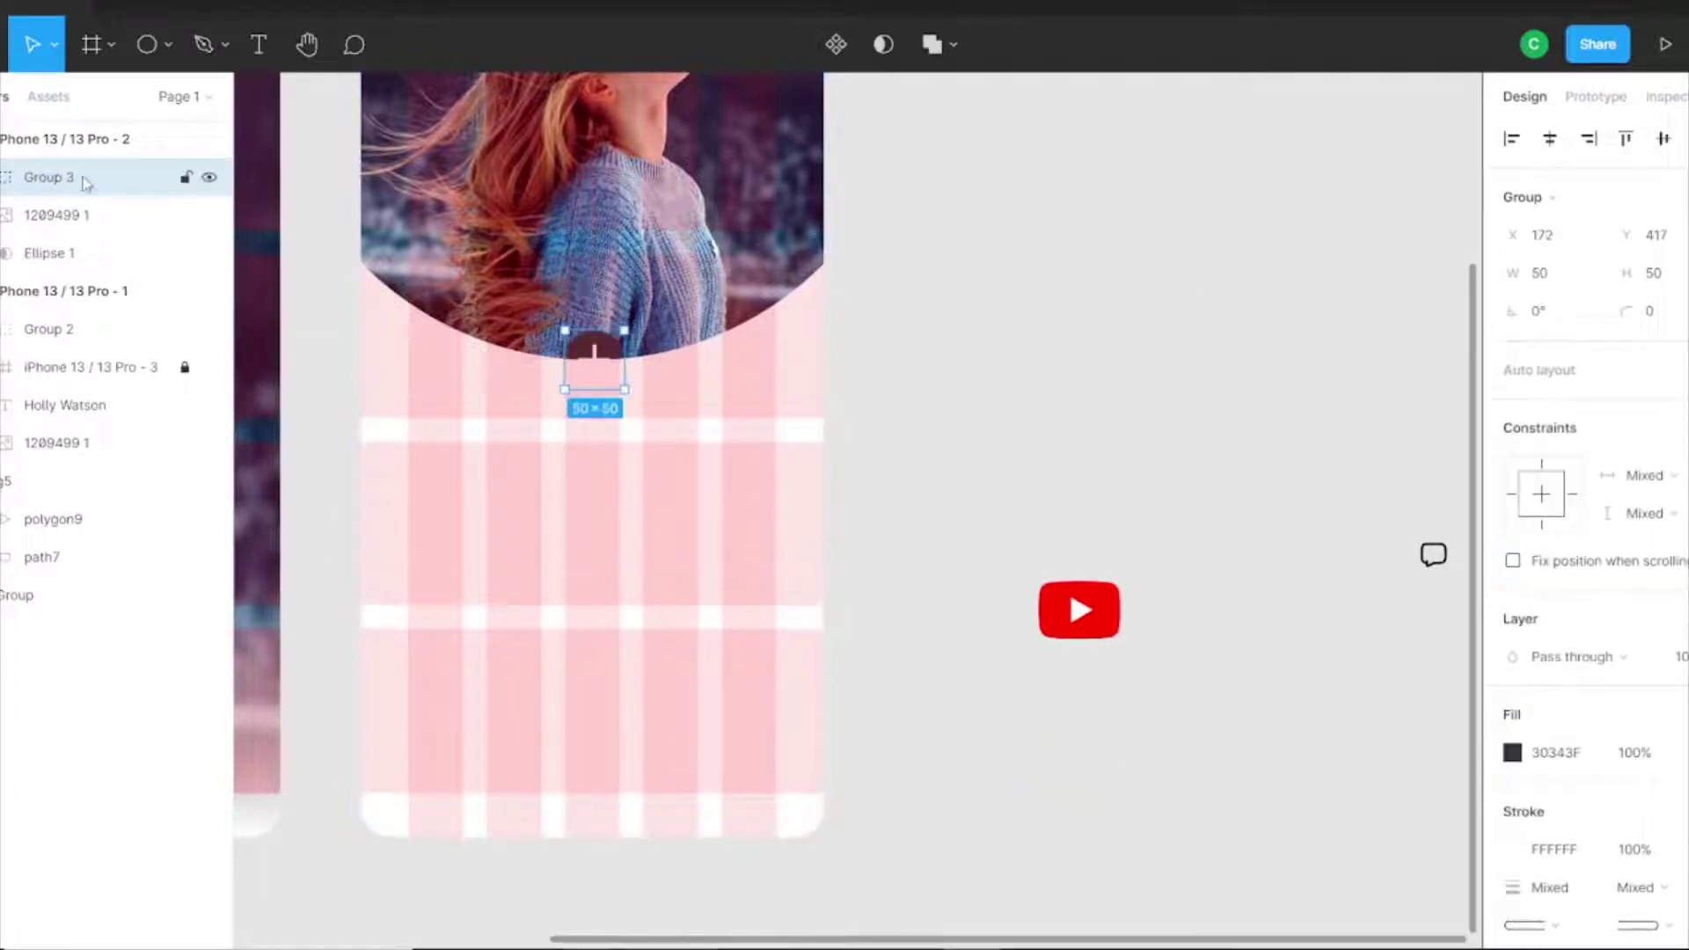
Bring the photo into view and try placing the plus button on the photo's curve.
scroll(528, 396, "up", 4)
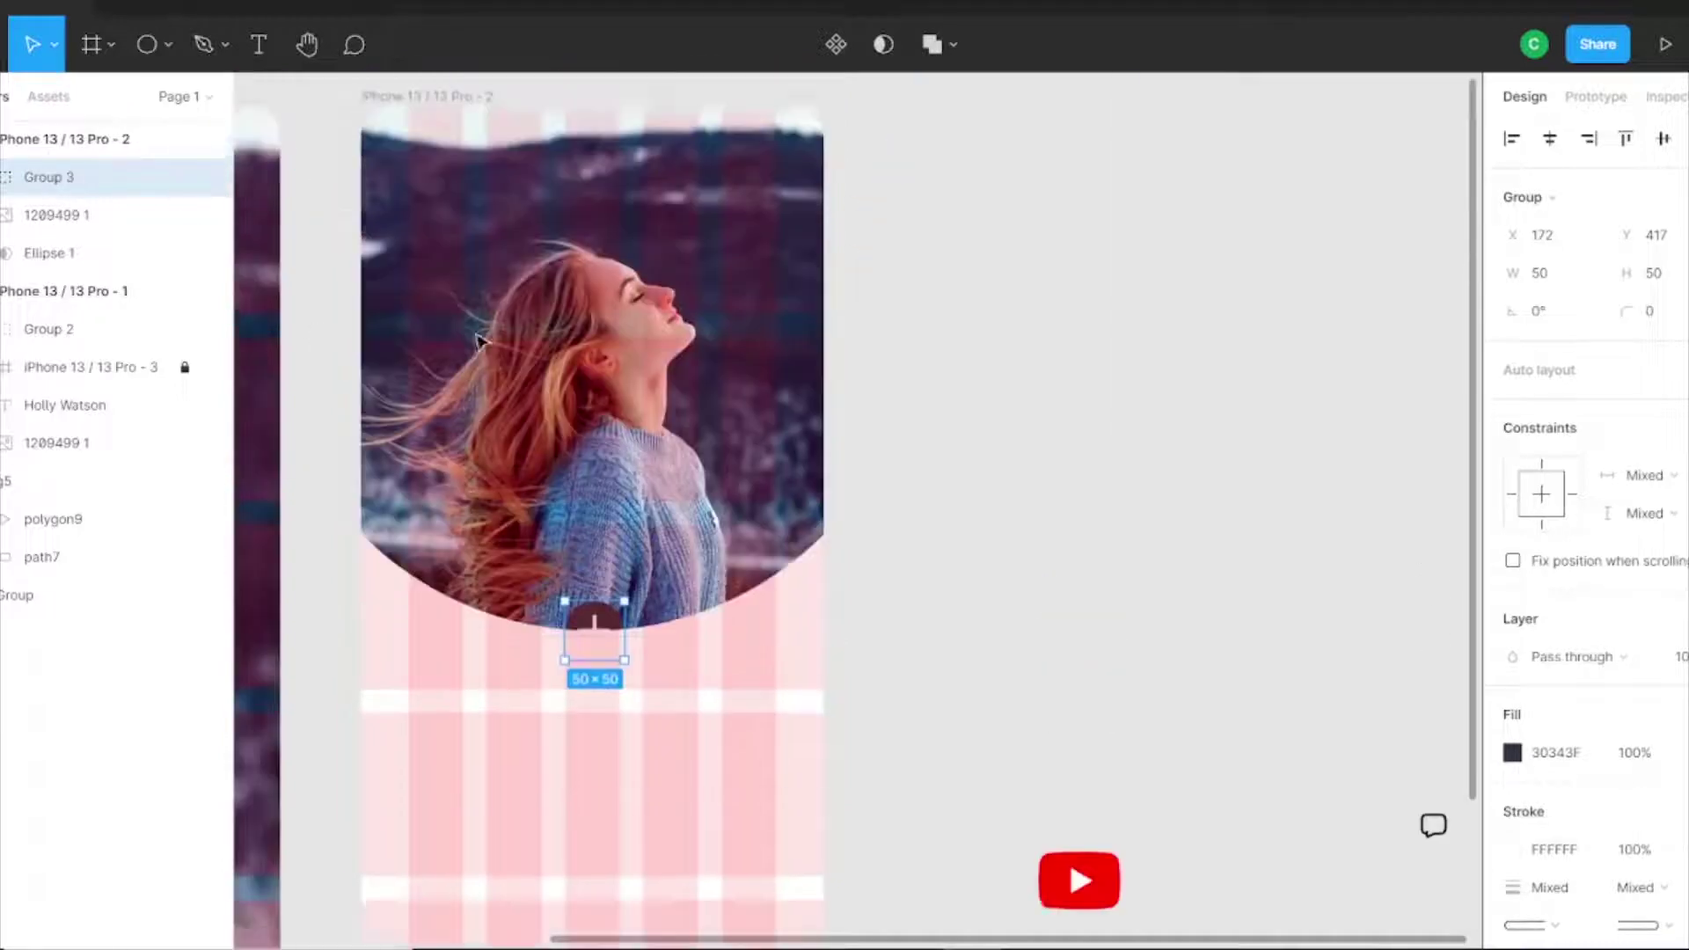
left_click_drag(44, 177, 44, 132)
left_click(71, 177)
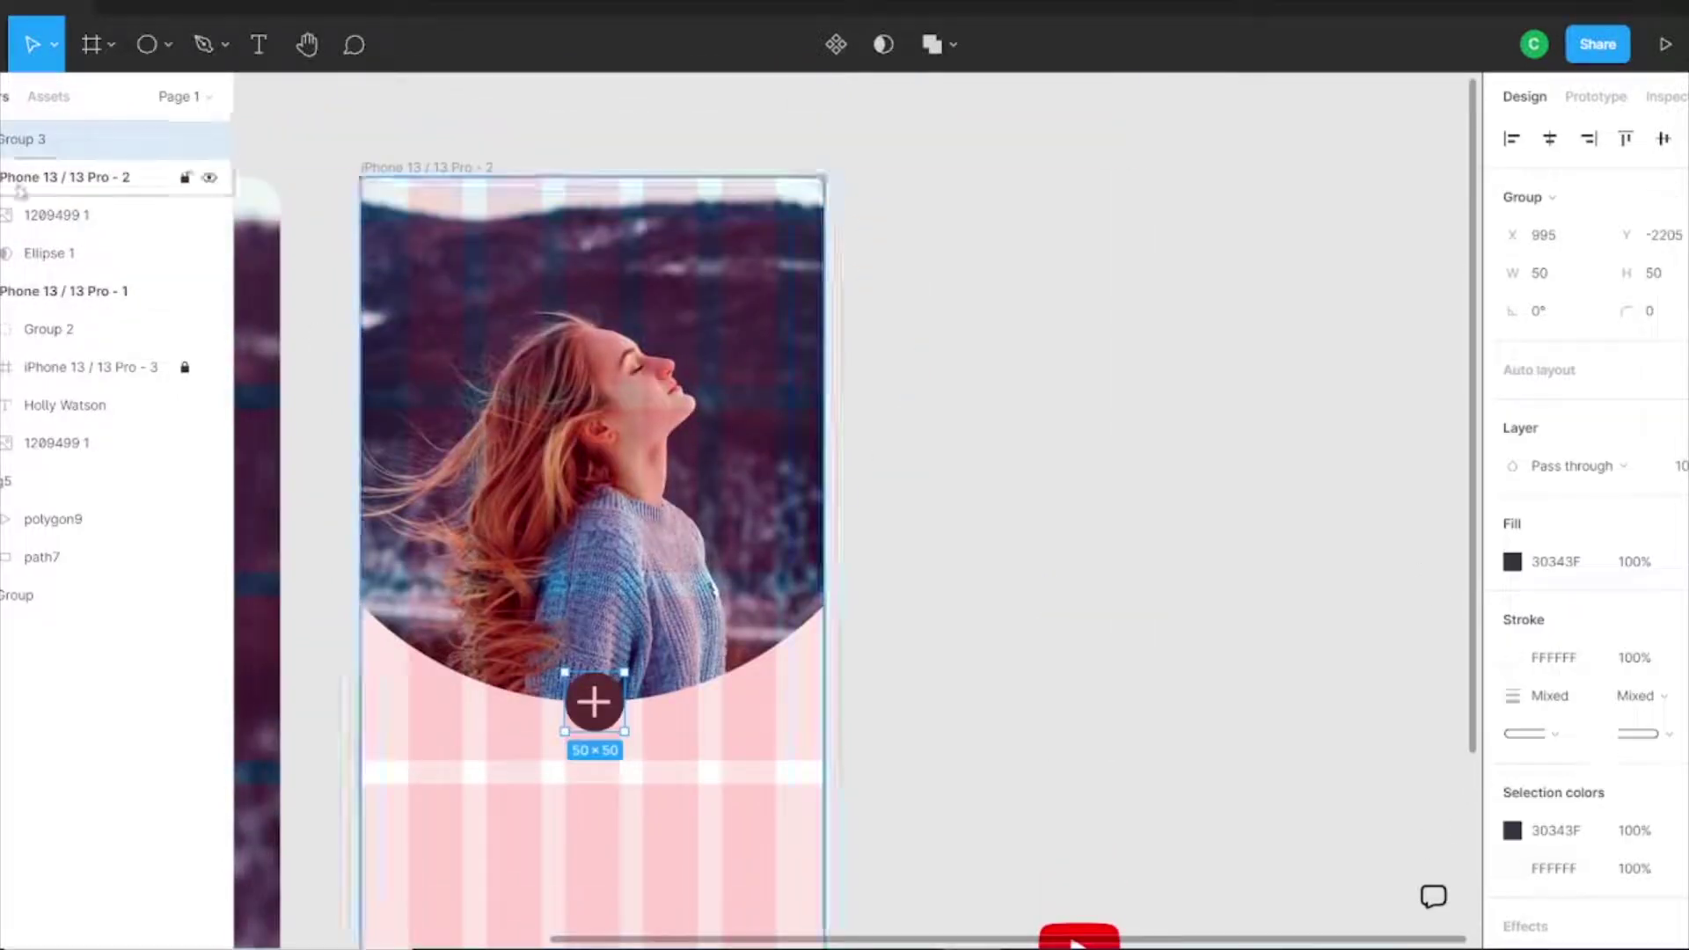
mouse_move(594, 701)
left_mouse_down()
mouse_move(964, 651)
mouse_move(950, 758)
mouse_move(659, 620)
left_mouse_up()
left_click_drag(48, 177, 38, 140)
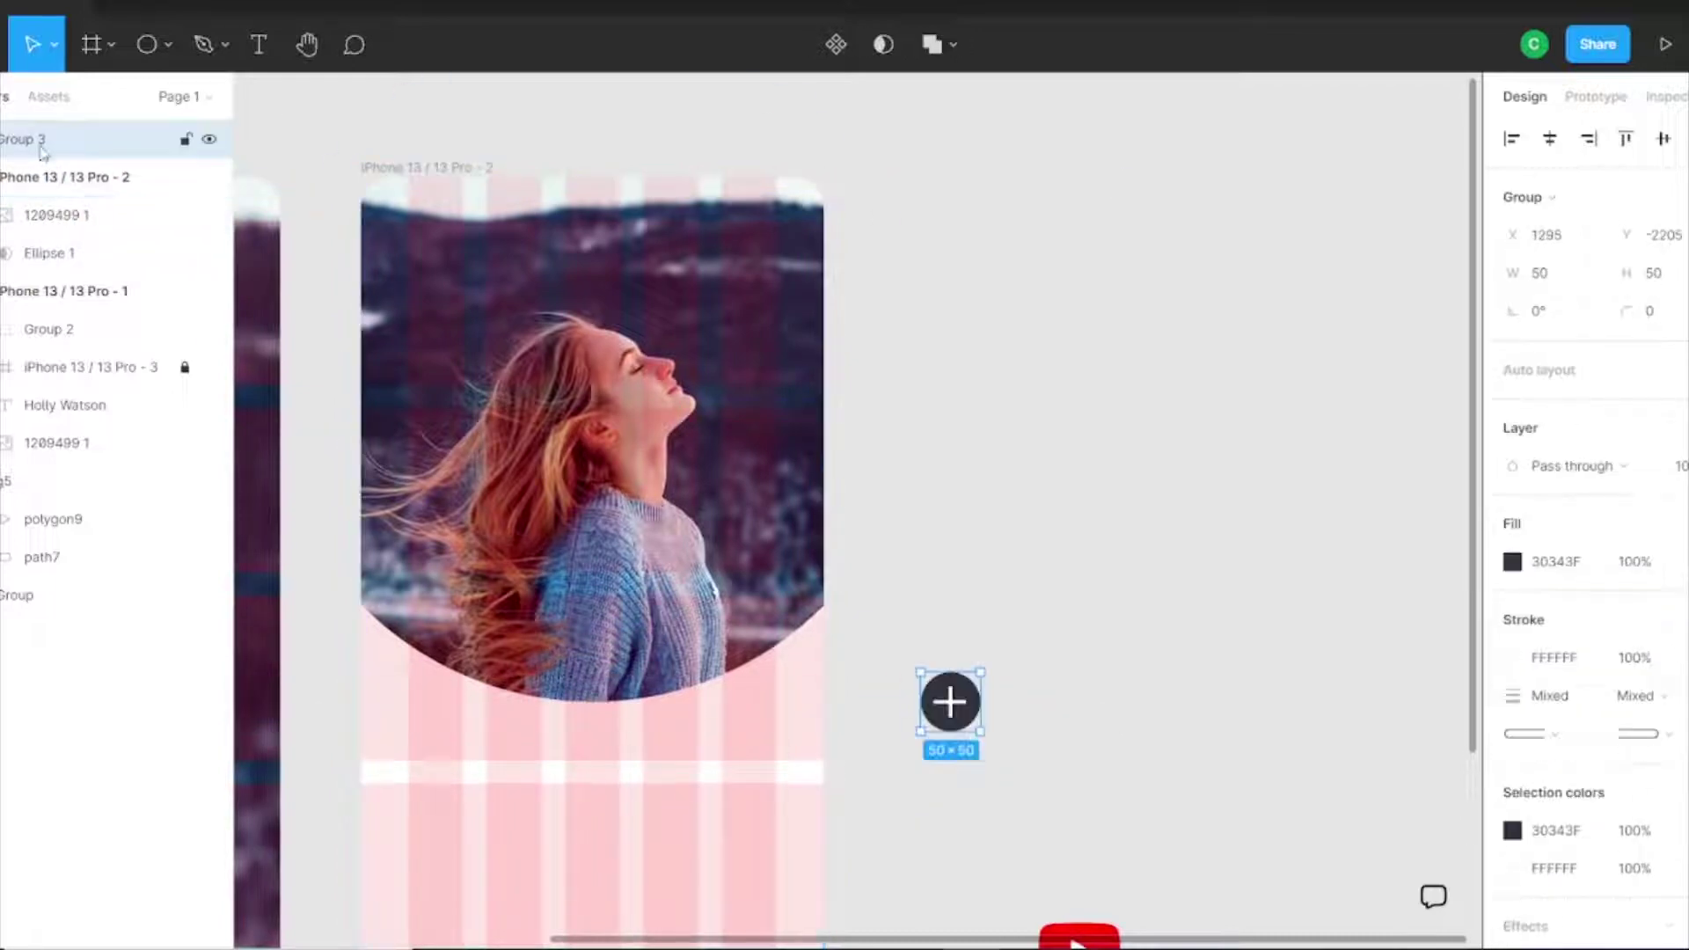
Group the photo with its curved ellipse and seat the plus button on the curve.
left_click(53, 215)
left_click(105, 256, "shift")
key("ctrl+g")
left_click_drag(950, 702, 592, 701)
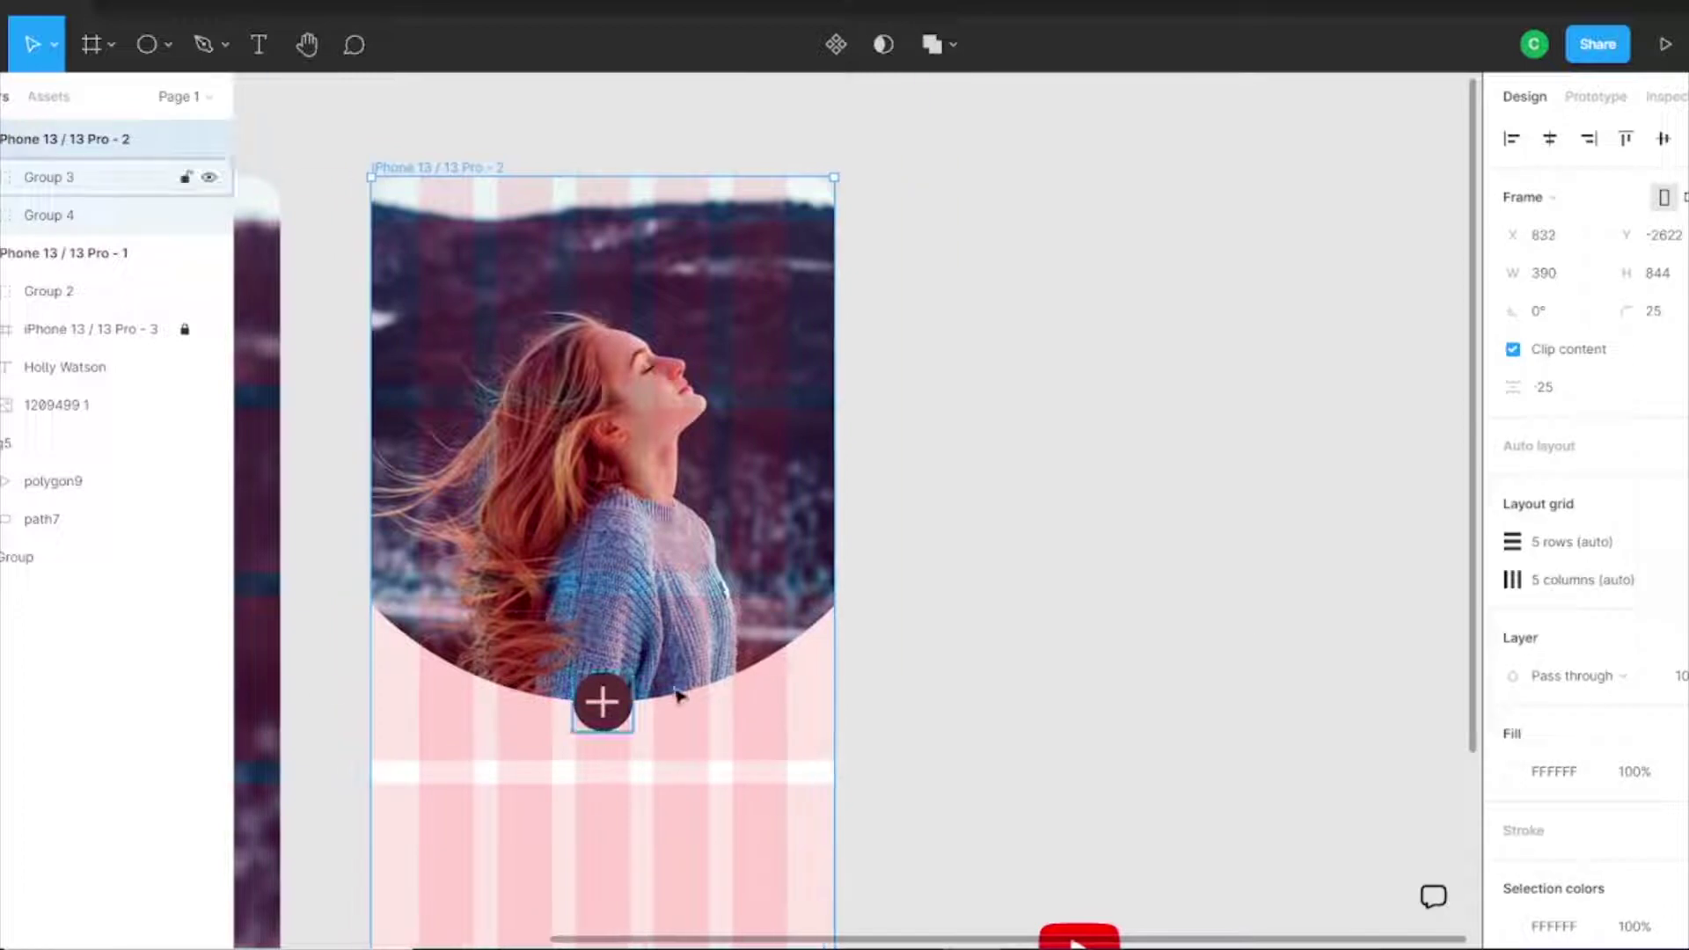
left_click(48, 177)
key("ctrl+g")
left_click_drag(616, 676, 616, 662)
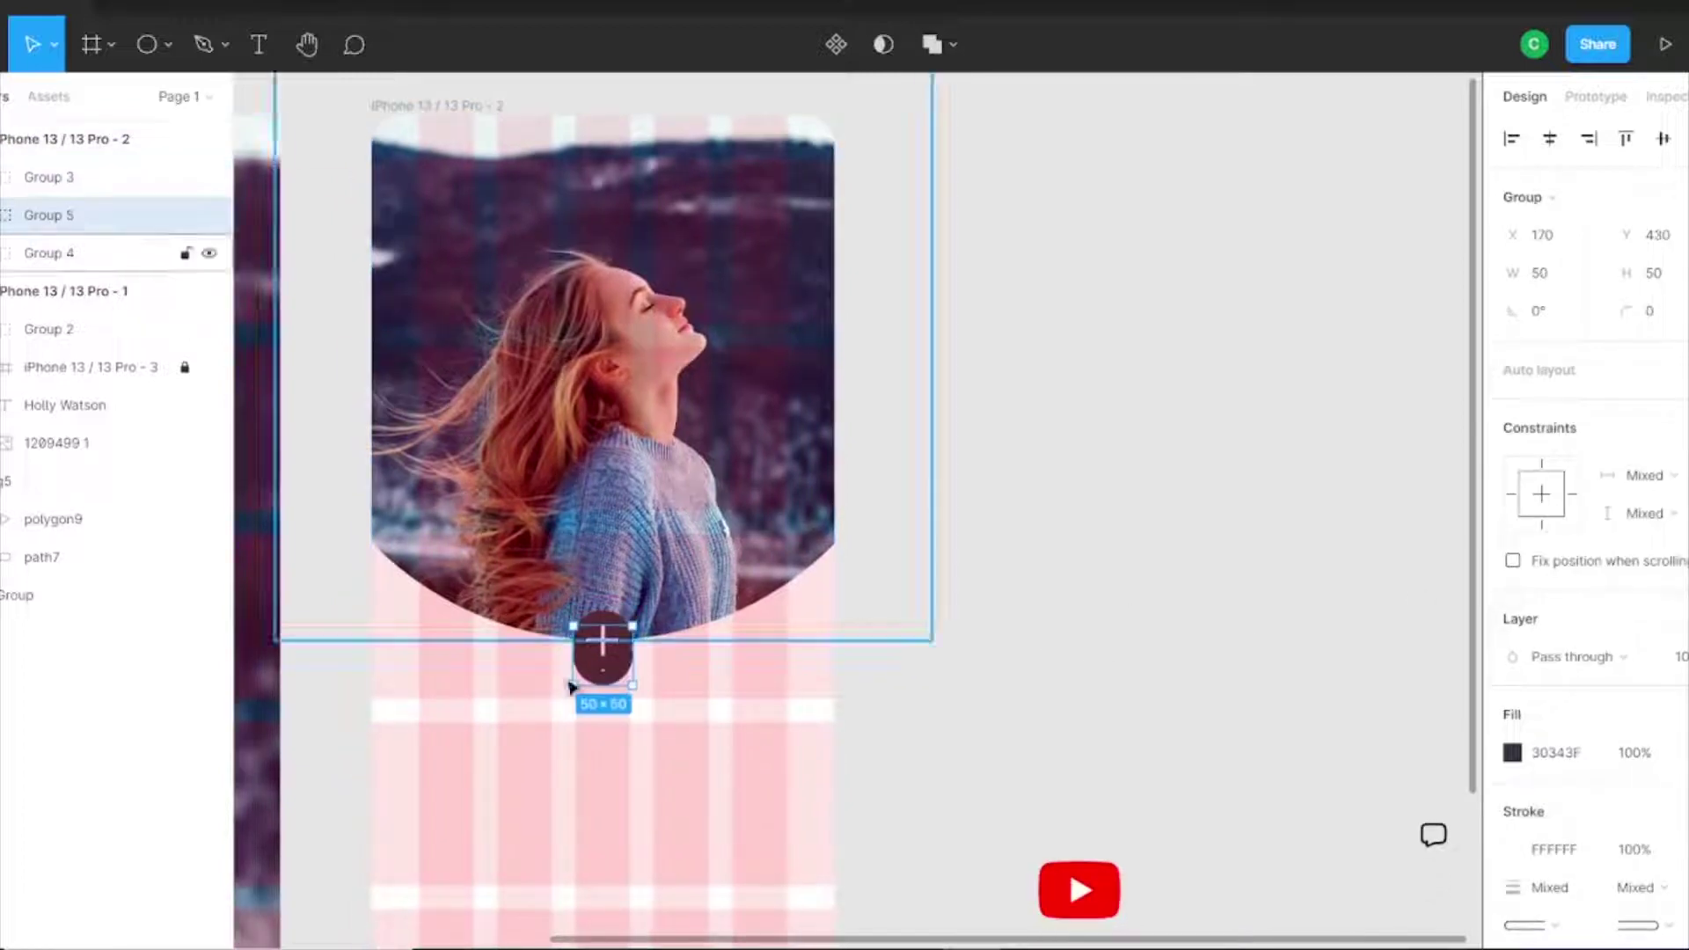
Add a Layer blur effect of 20 to the plus button.
scroll(1584, 616, "down", 4)
left_click(1667, 801)
left_click(1583, 838)
left_click(1601, 868)
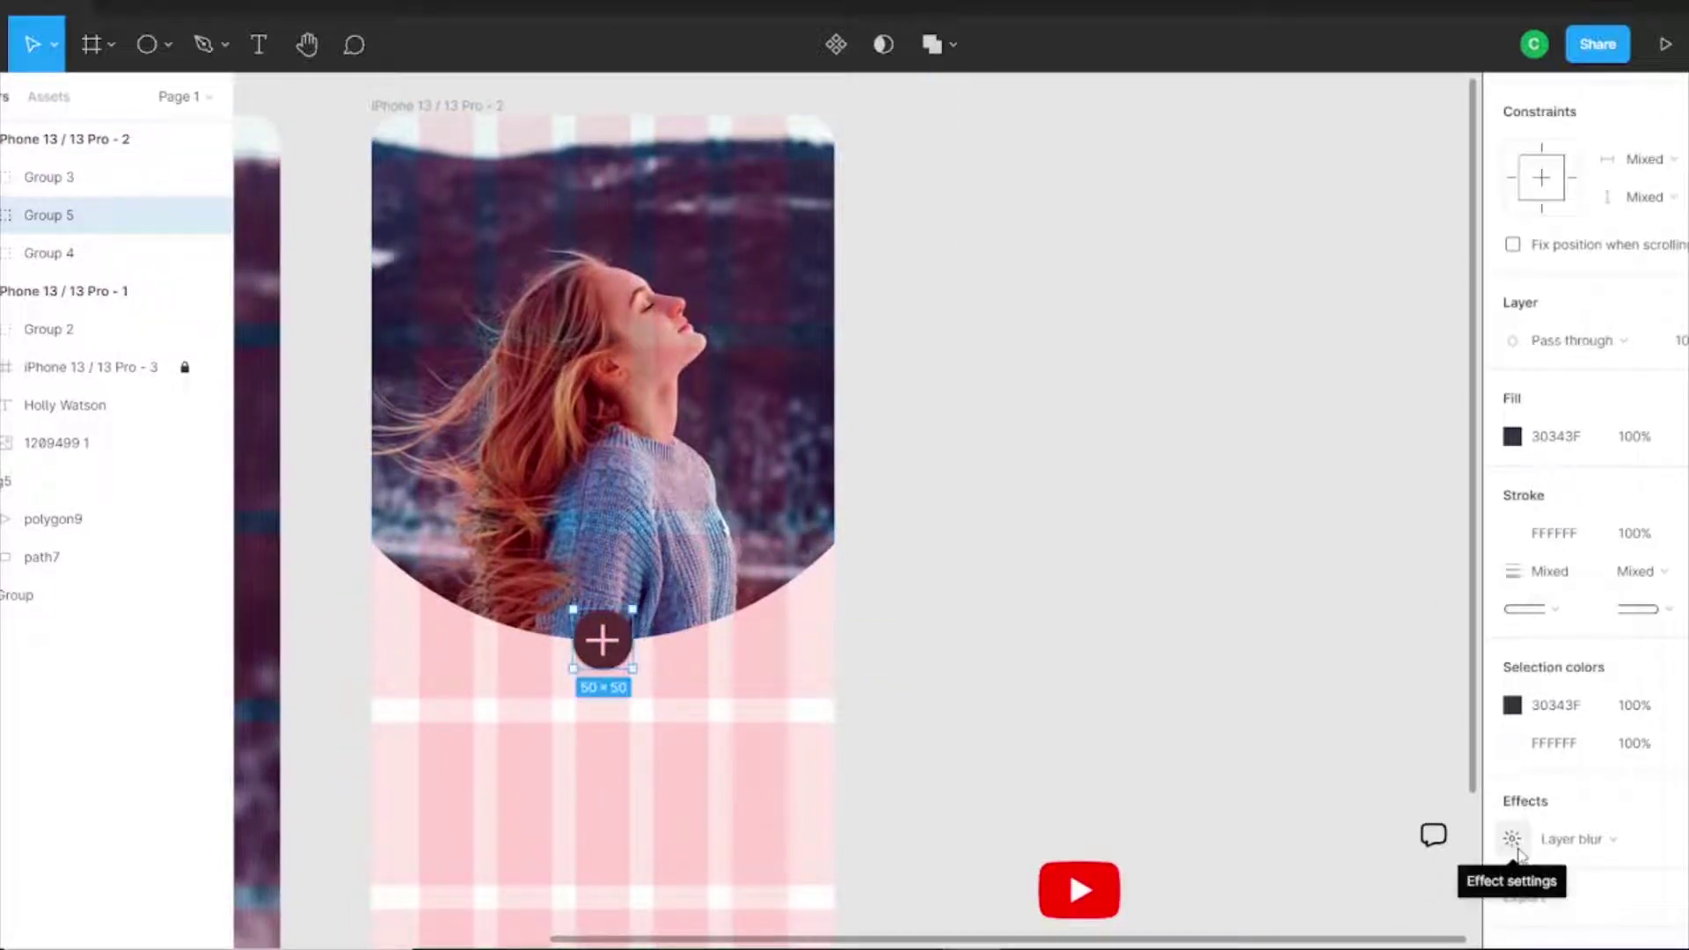
left_click(1513, 838)
type("20")
key("Return")
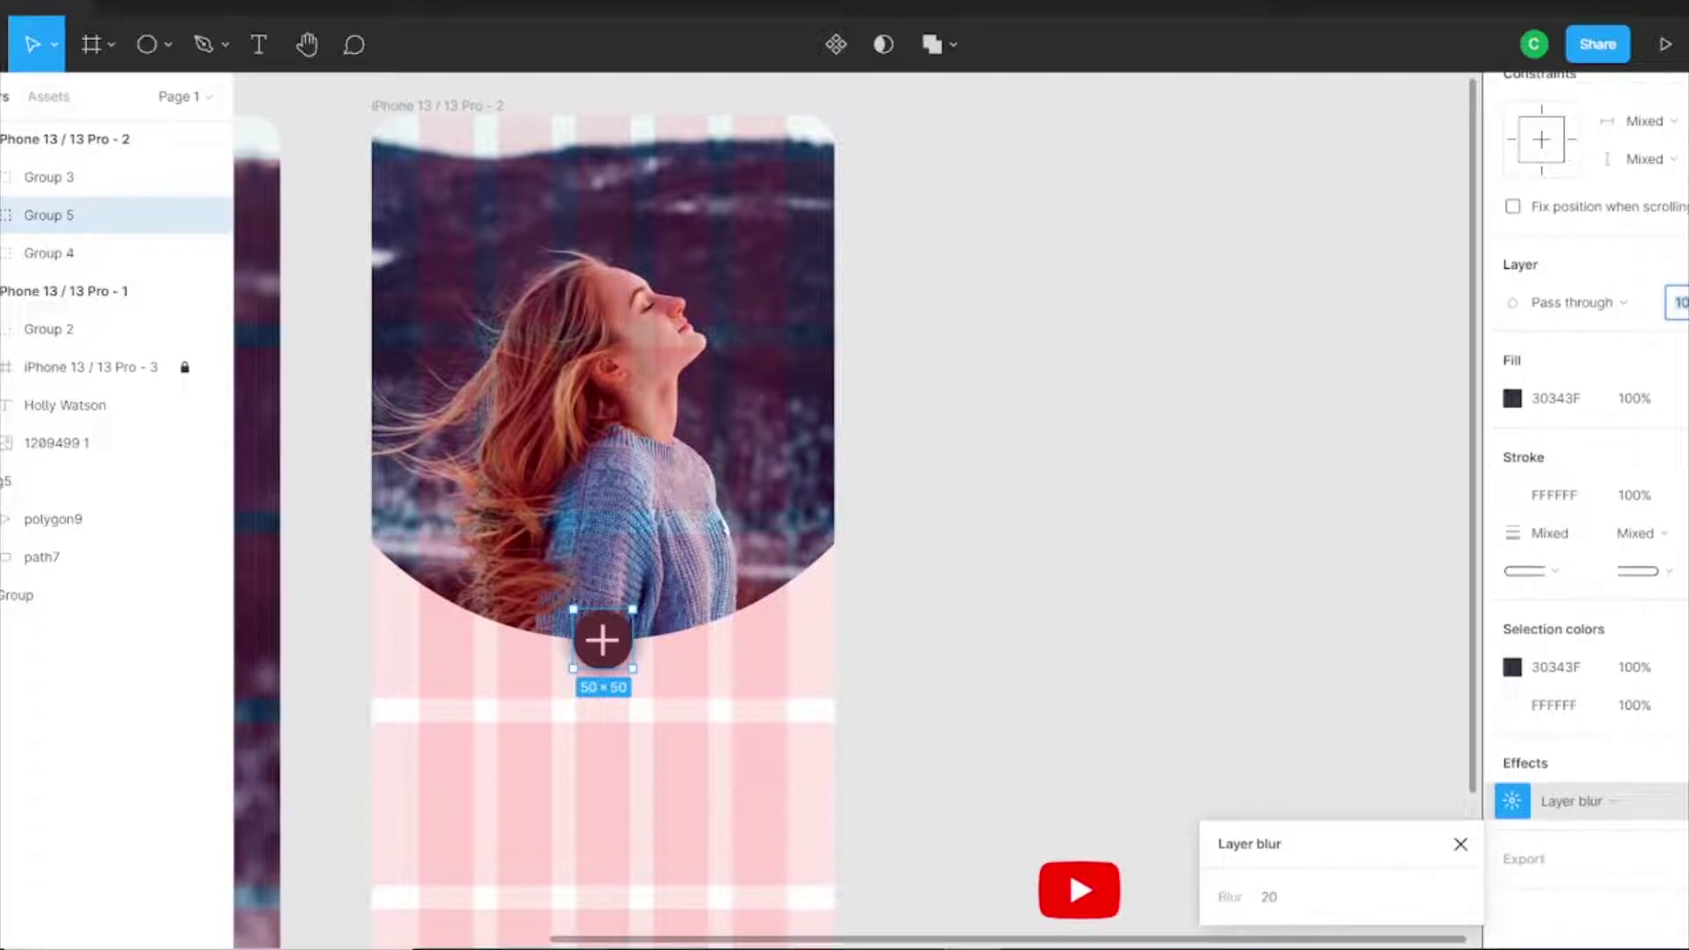
left_click(1270, 693)
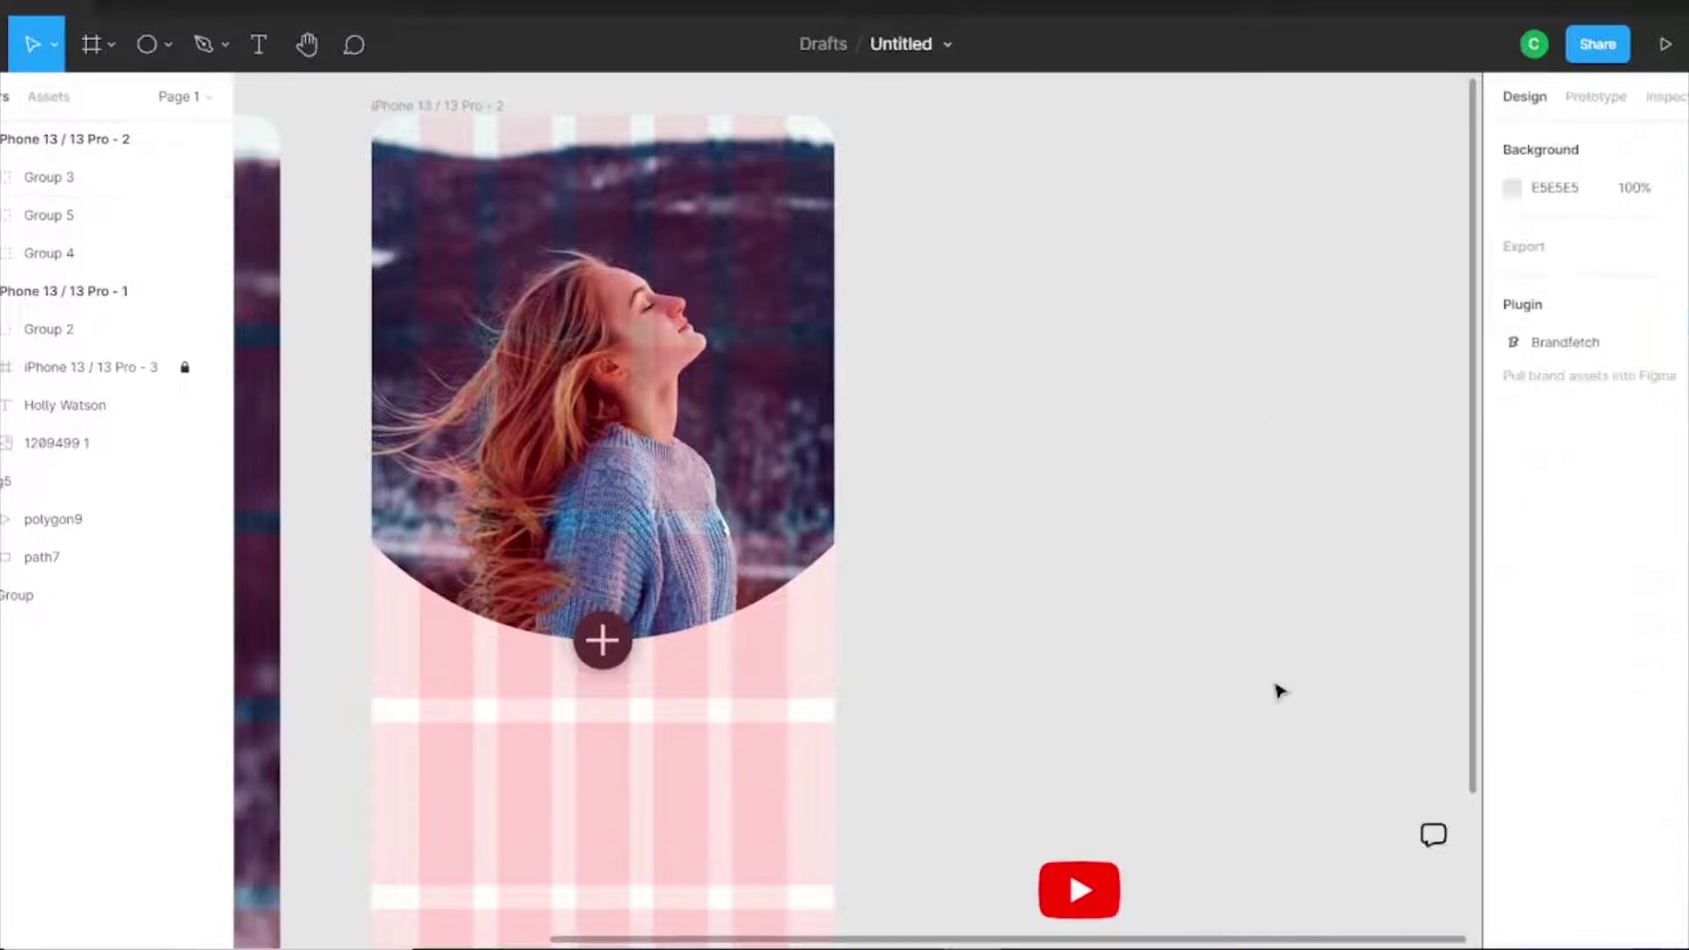
Move the chat-bubble icon up and draw three short horizontal lines.
left_click_drag(1447, 844, 1237, 521)
left_click(167, 44)
left_click(176, 123)
left_click_drag(944, 564, 982, 564)
key("ctrl+d")
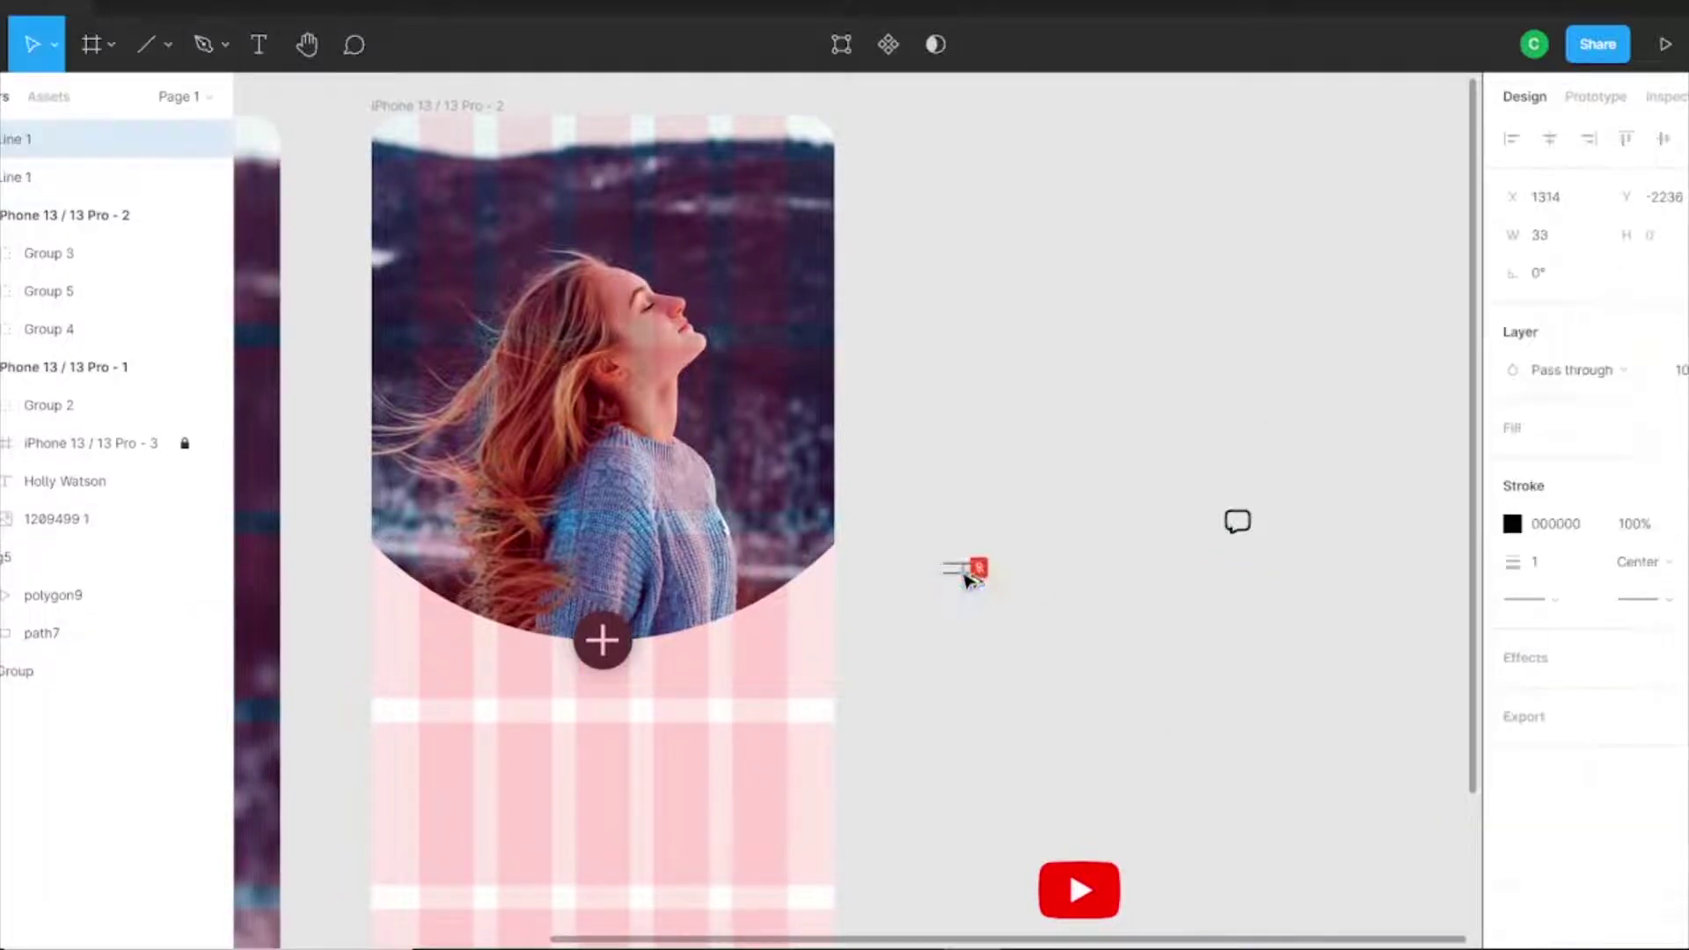
key("ctrl+d")
Shorten the middle line to about 21 px and give all lines stroke 3 with round caps.
scroll(963, 570, "up", 5)
left_click_drag(1058, 658, 1004, 660)
left_click_drag(1073, 721, 879, 607)
left_click(1530, 656)
type("3")
left_click(1535, 694)
left_click(1248, 693)
Group the three lines into a menu icon and adjust the chat bubble's height.
scroll(935, 494, "down", 5)
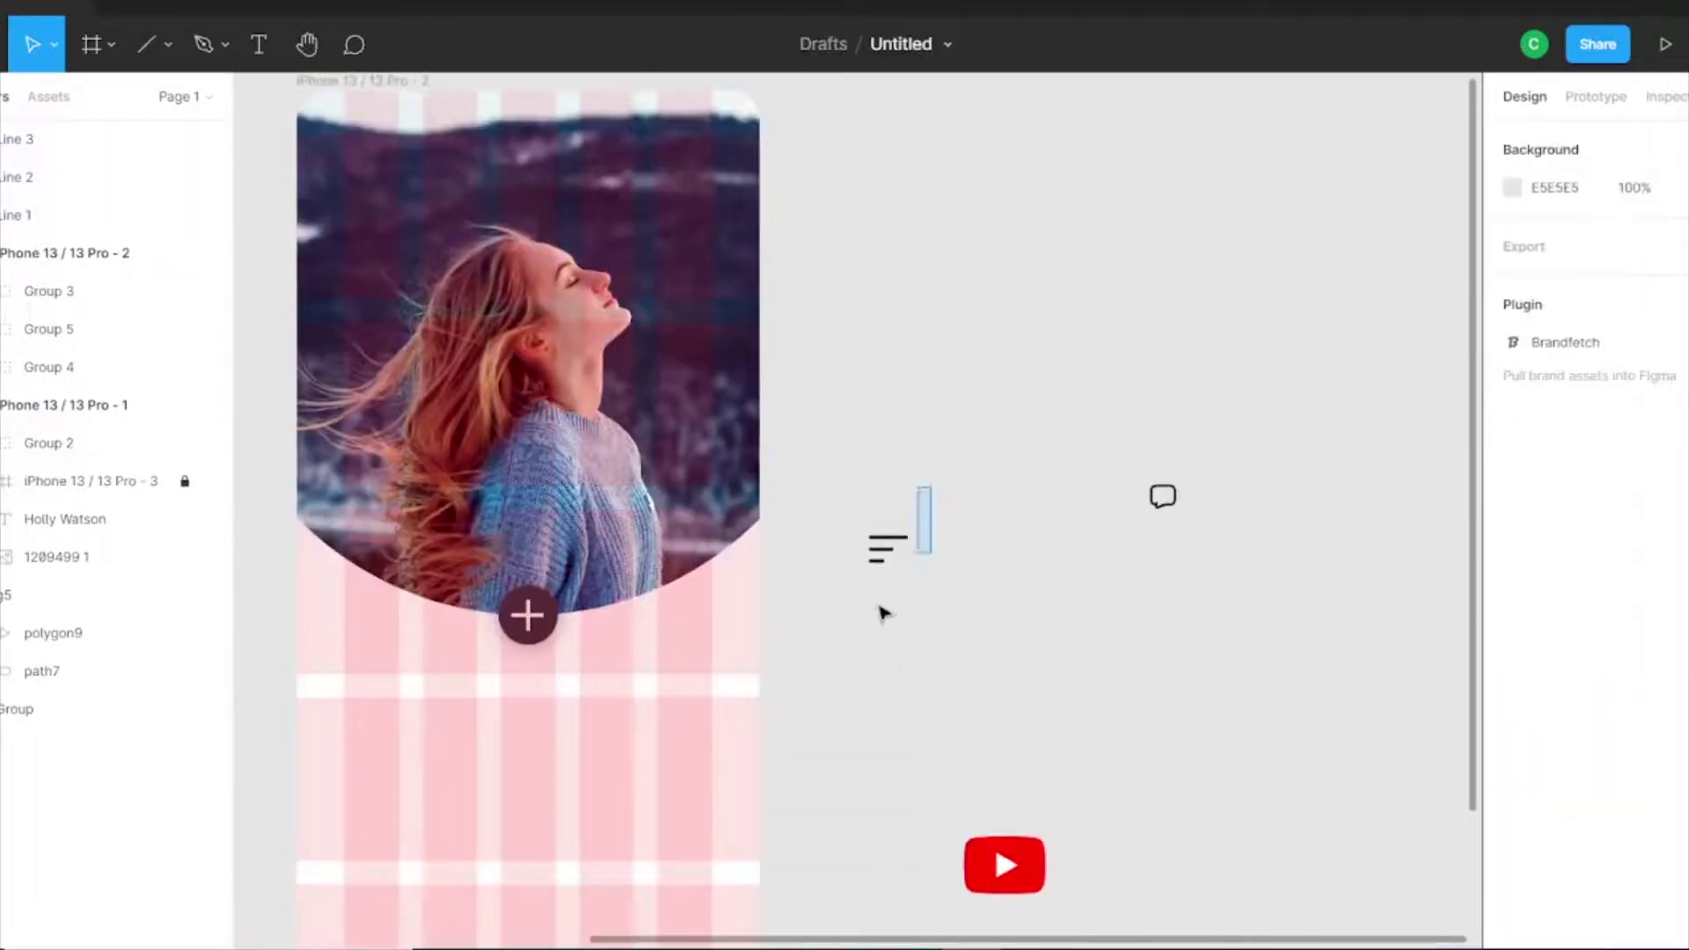
left_click_drag(935, 493, 874, 563)
key("ctrl+g")
left_click(1161, 497)
left_click(1676, 273)
Place the menu icon top-left and the chat bubble top-right, recolouring the bubble's stroke.
left_click(885, 547)
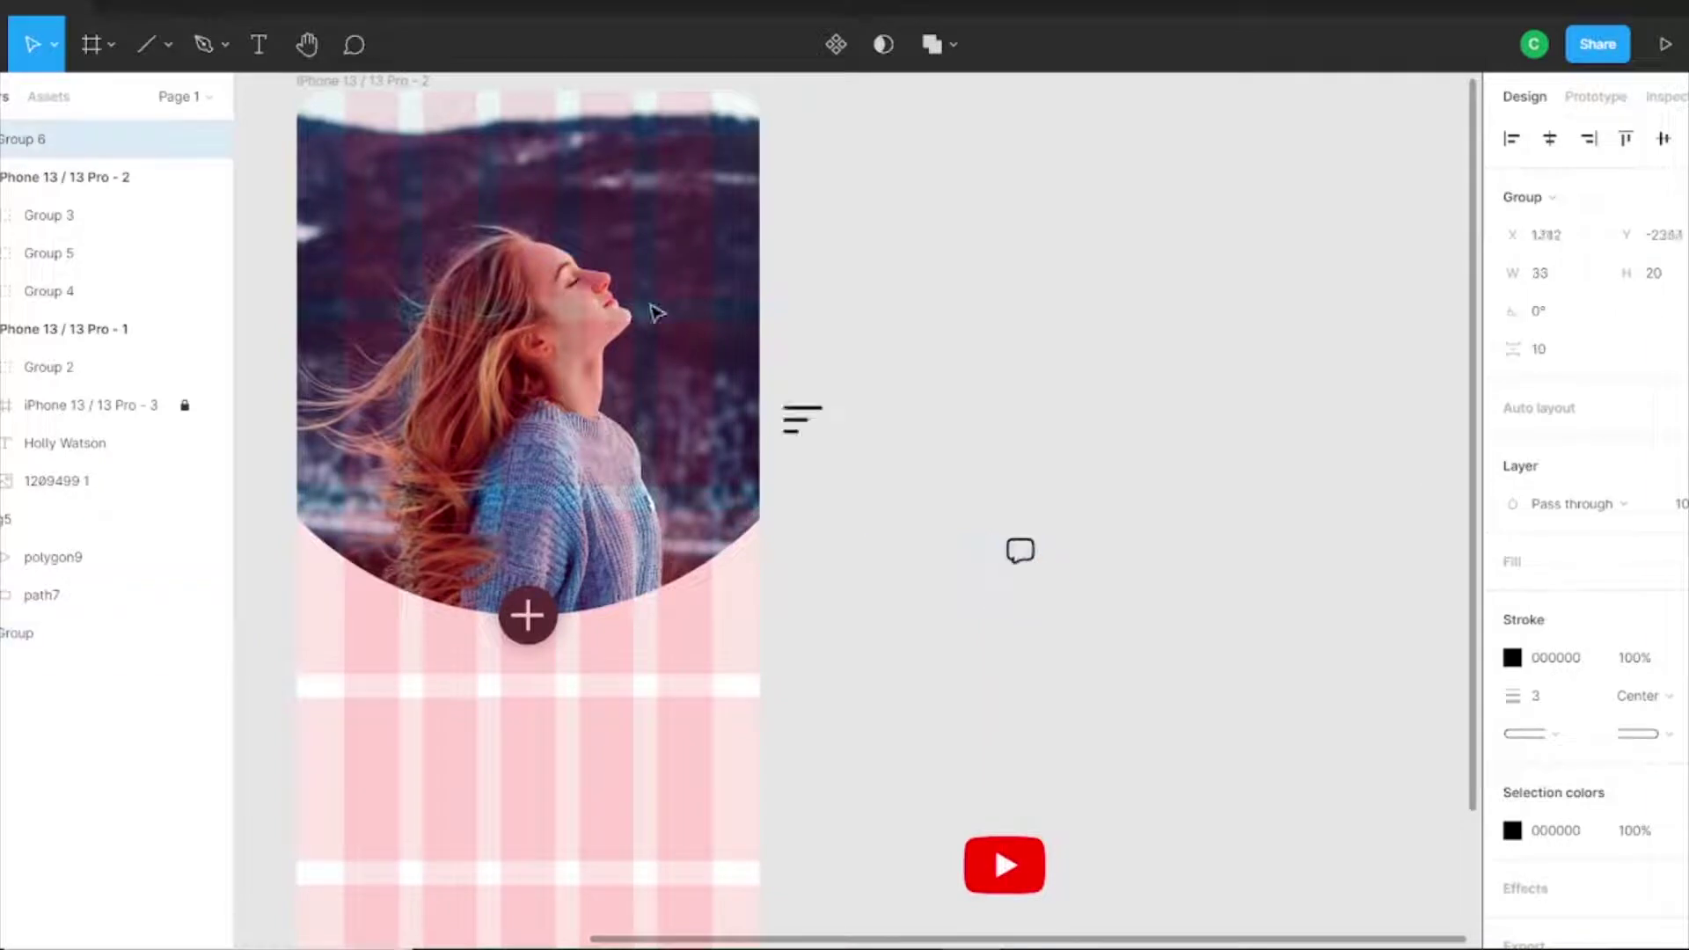
scroll(884, 548, "up", 3)
left_click_drag(885, 793, 363, 426)
left_click_drag(1020, 796, 698, 409)
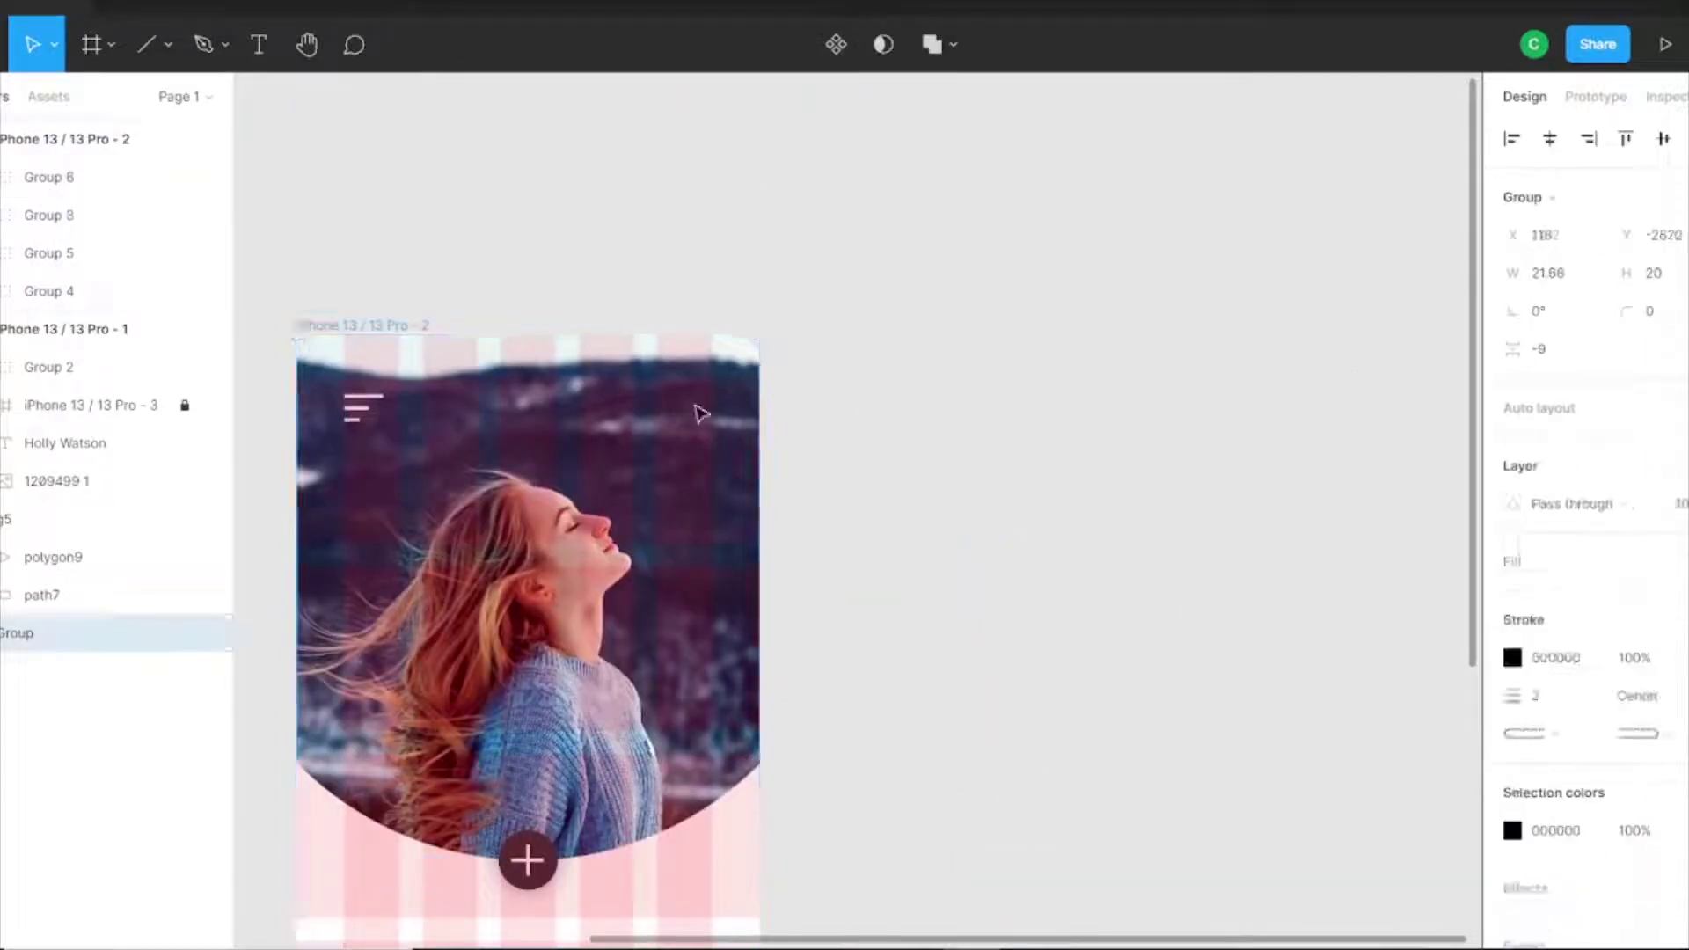
left_click(1512, 849)
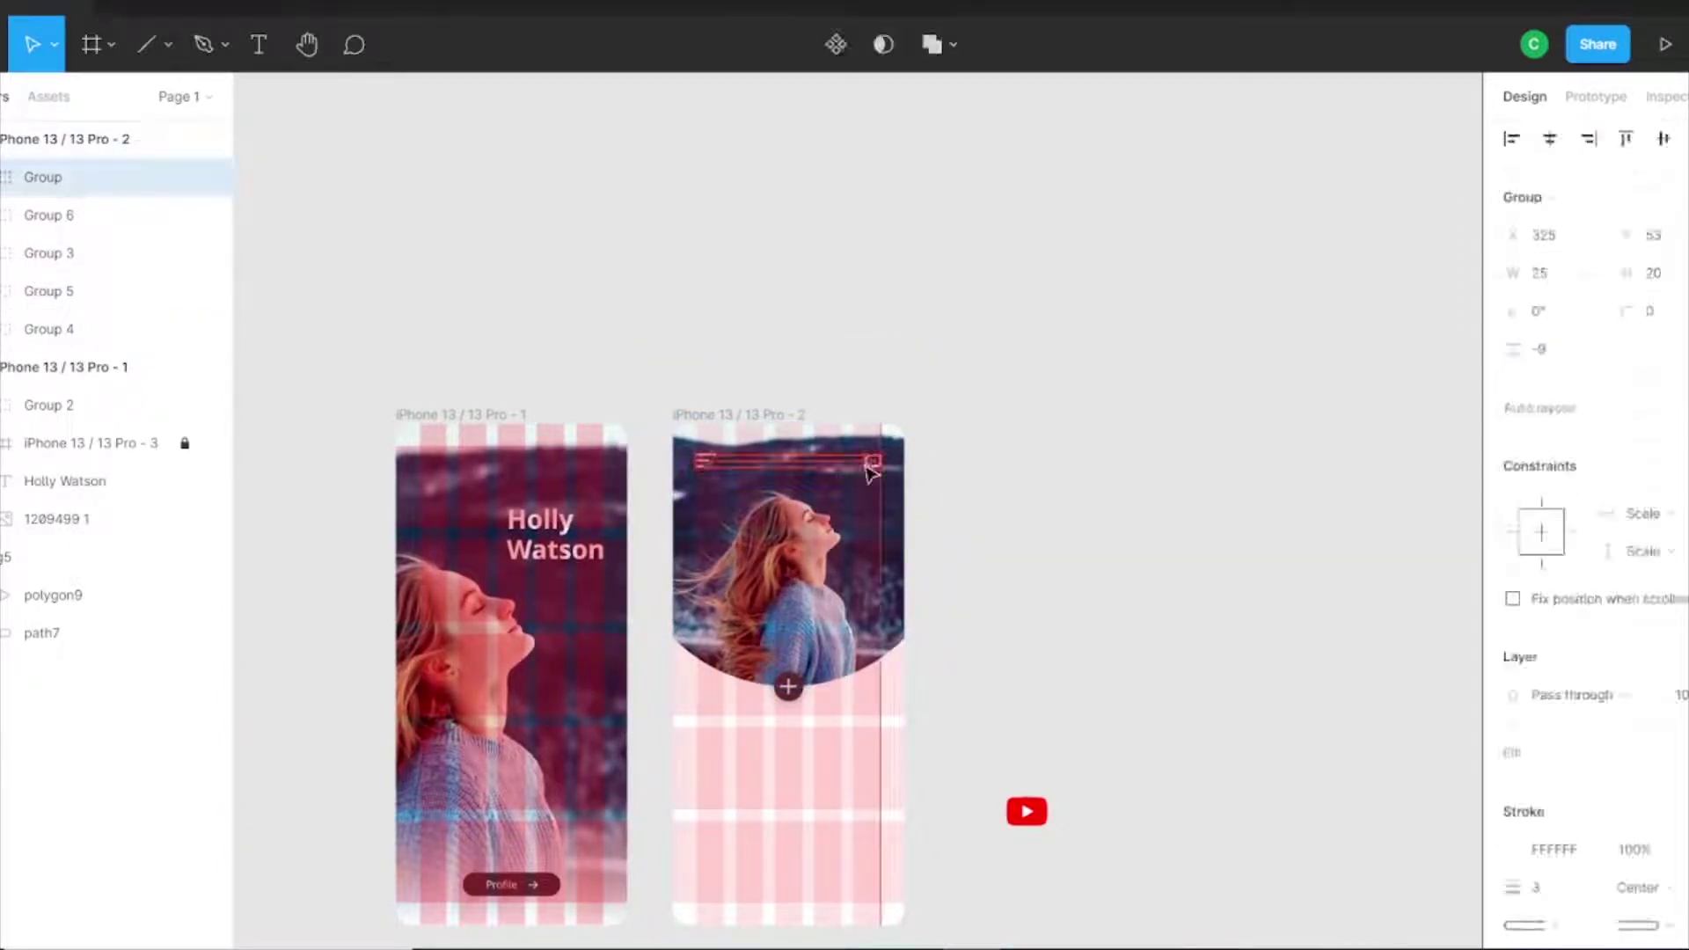
left_click(346, 249)
key("t")
left_click(1097, 266)
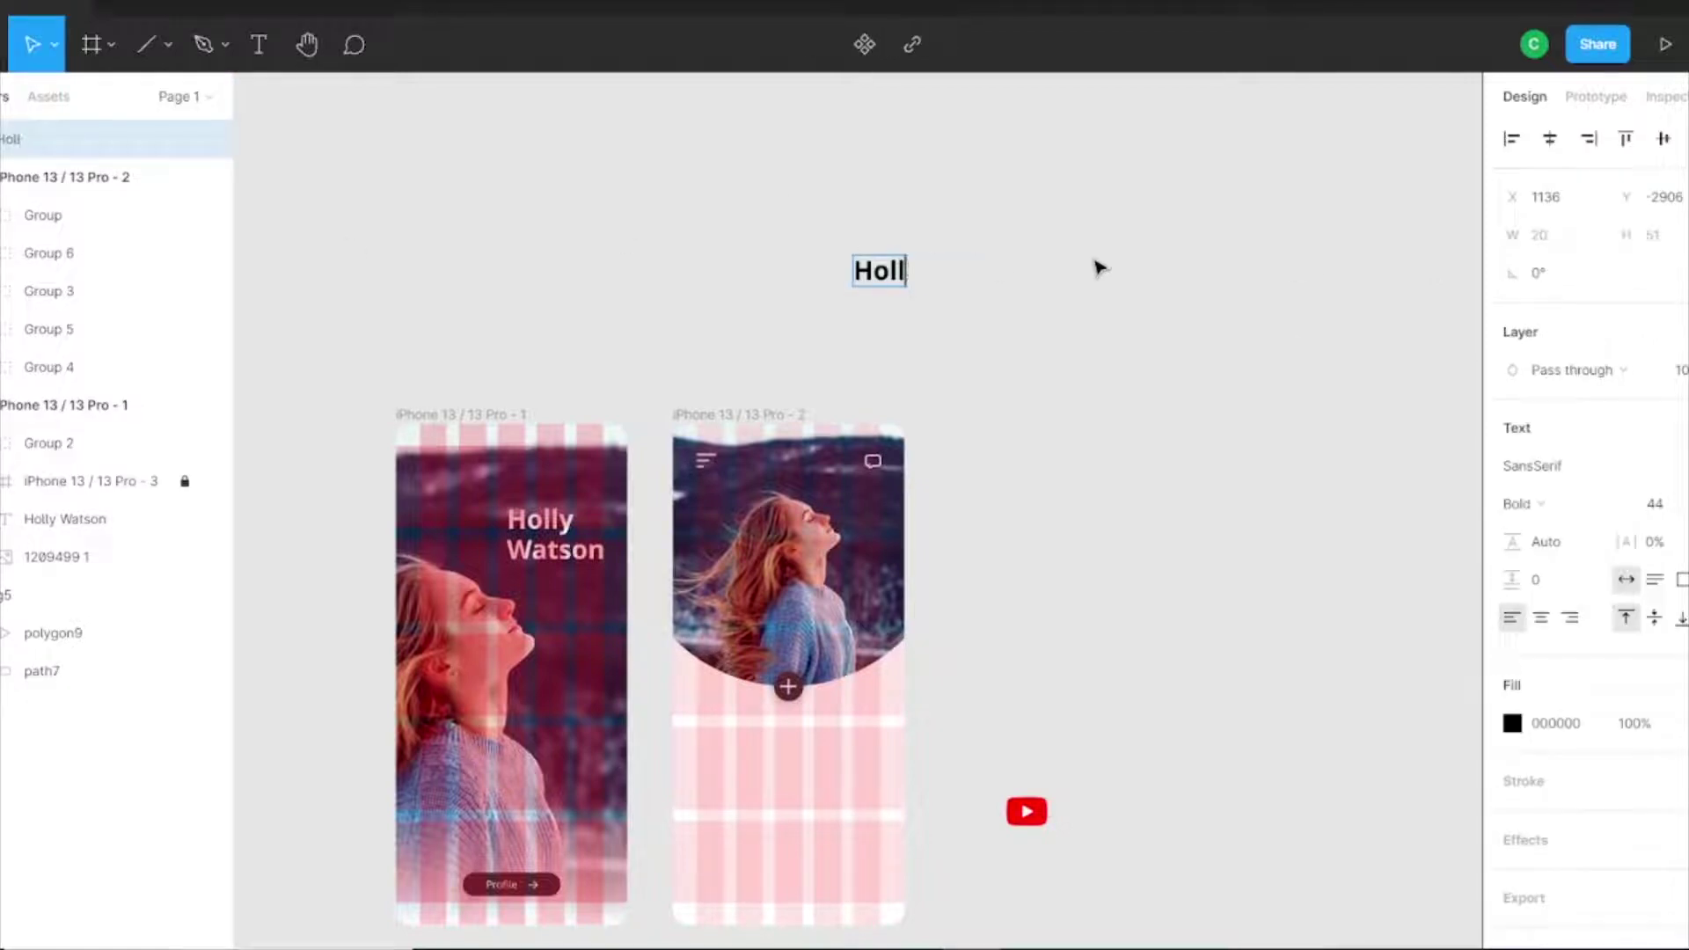
Put the profile name below the photo in dark 30343F at font size 30.
left_click_drag(942, 270, 791, 728)
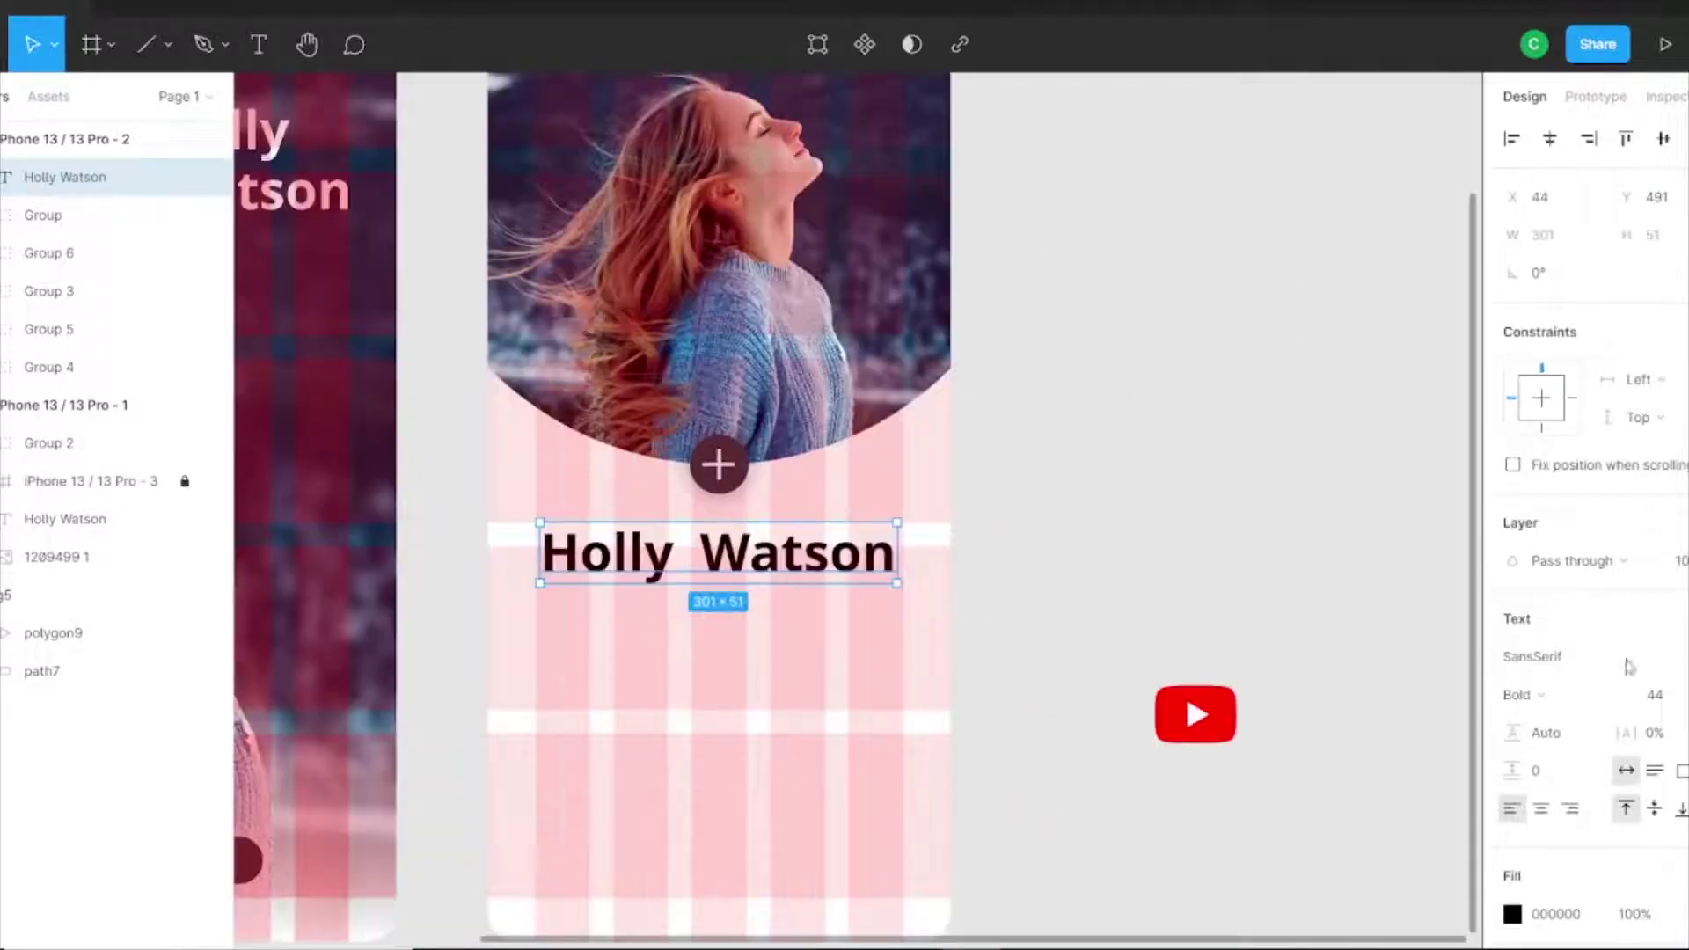
left_click(1232, 684)
left_click(1368, 189)
double_click(1654, 695)
type("25")
key("Return")
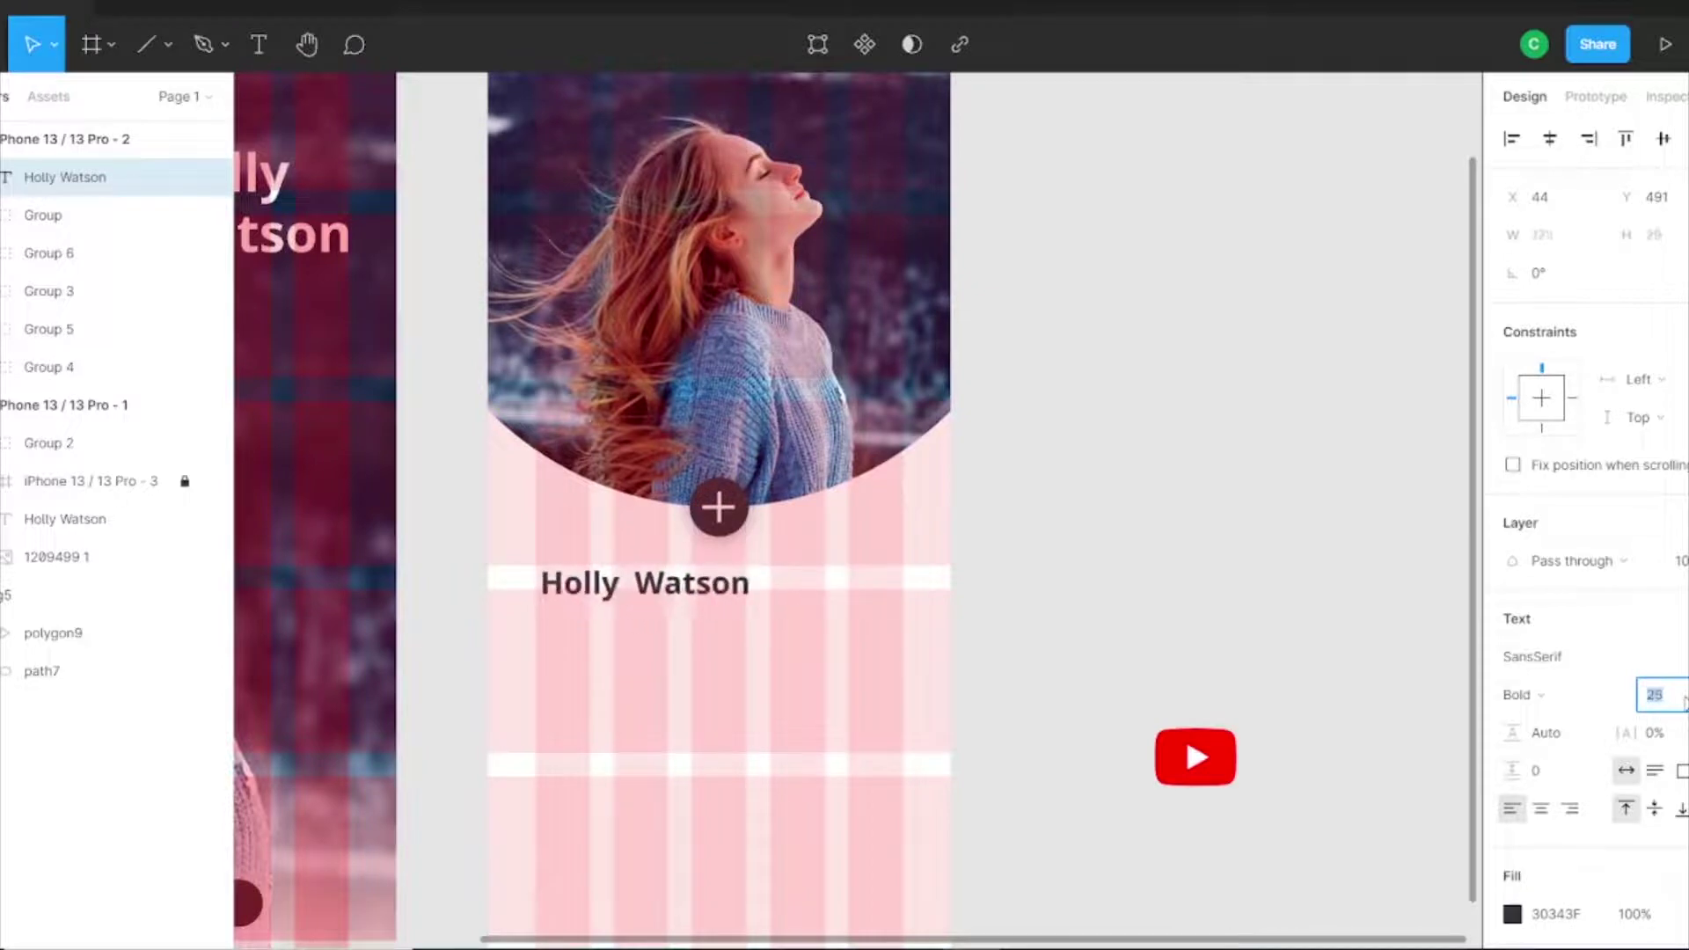
type("30")
key("Return")
Add the username handle text in Regular weight at size 12.
key("t")
left_click(1063, 412)
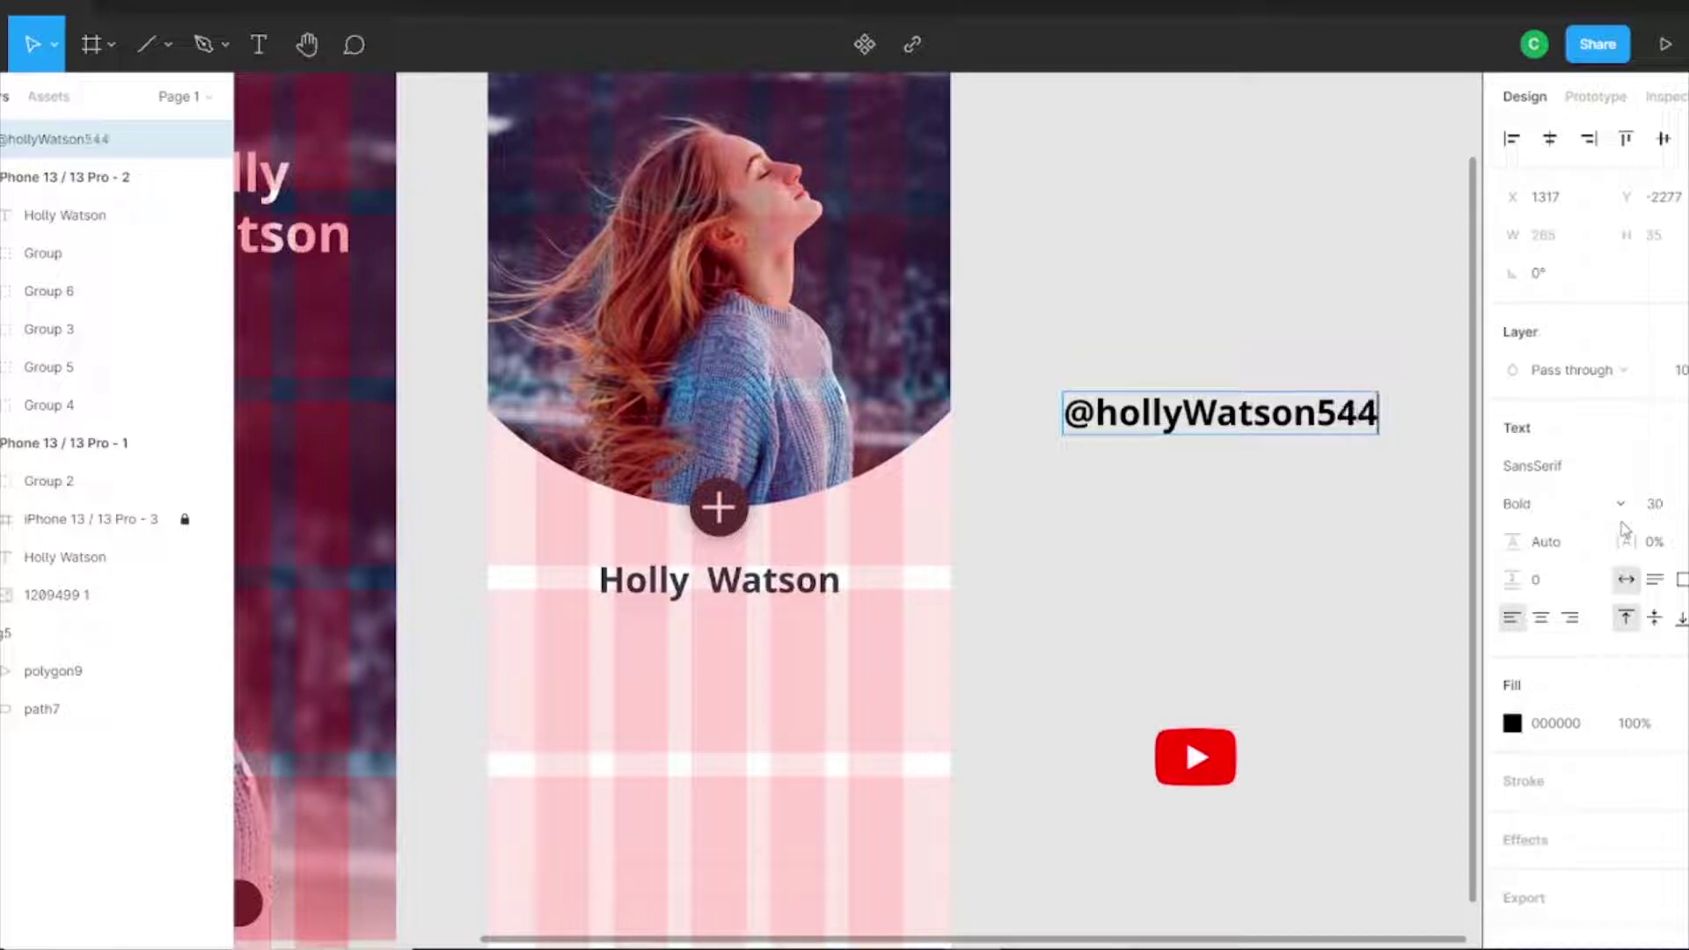
left_click(1522, 503)
left_click(1548, 471)
left_click(1653, 503)
type("12")
key("Return")
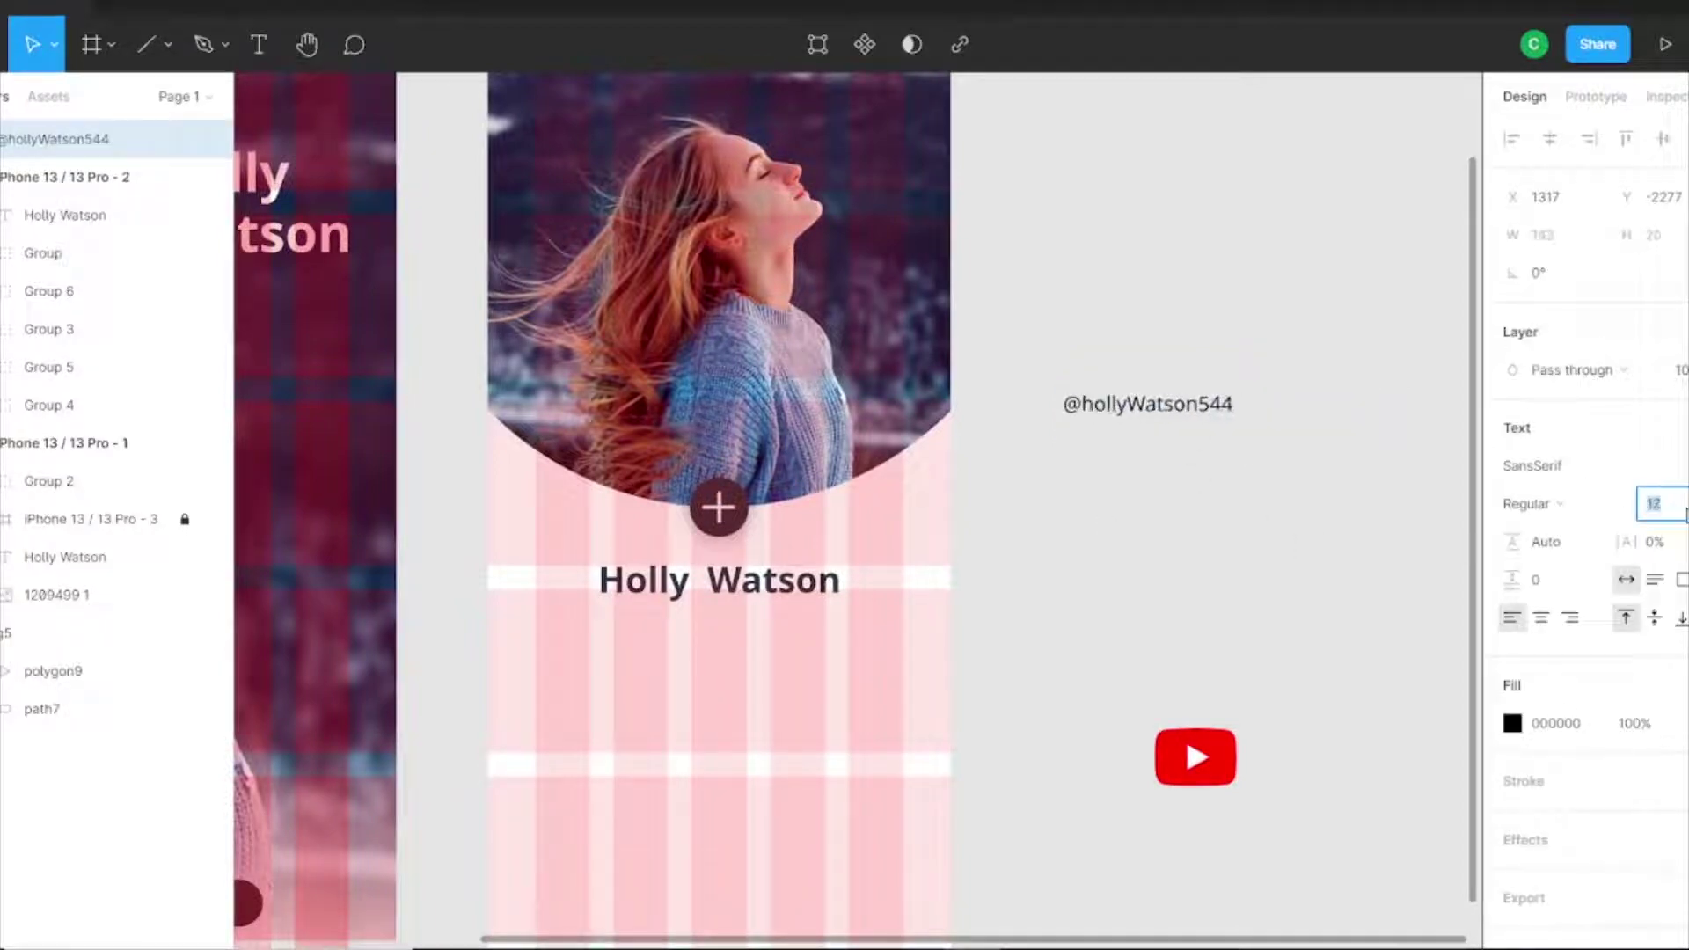
Place the handle under the profile name and colour it dark grey 45484E.
left_click_drag(1194, 413, 761, 631)
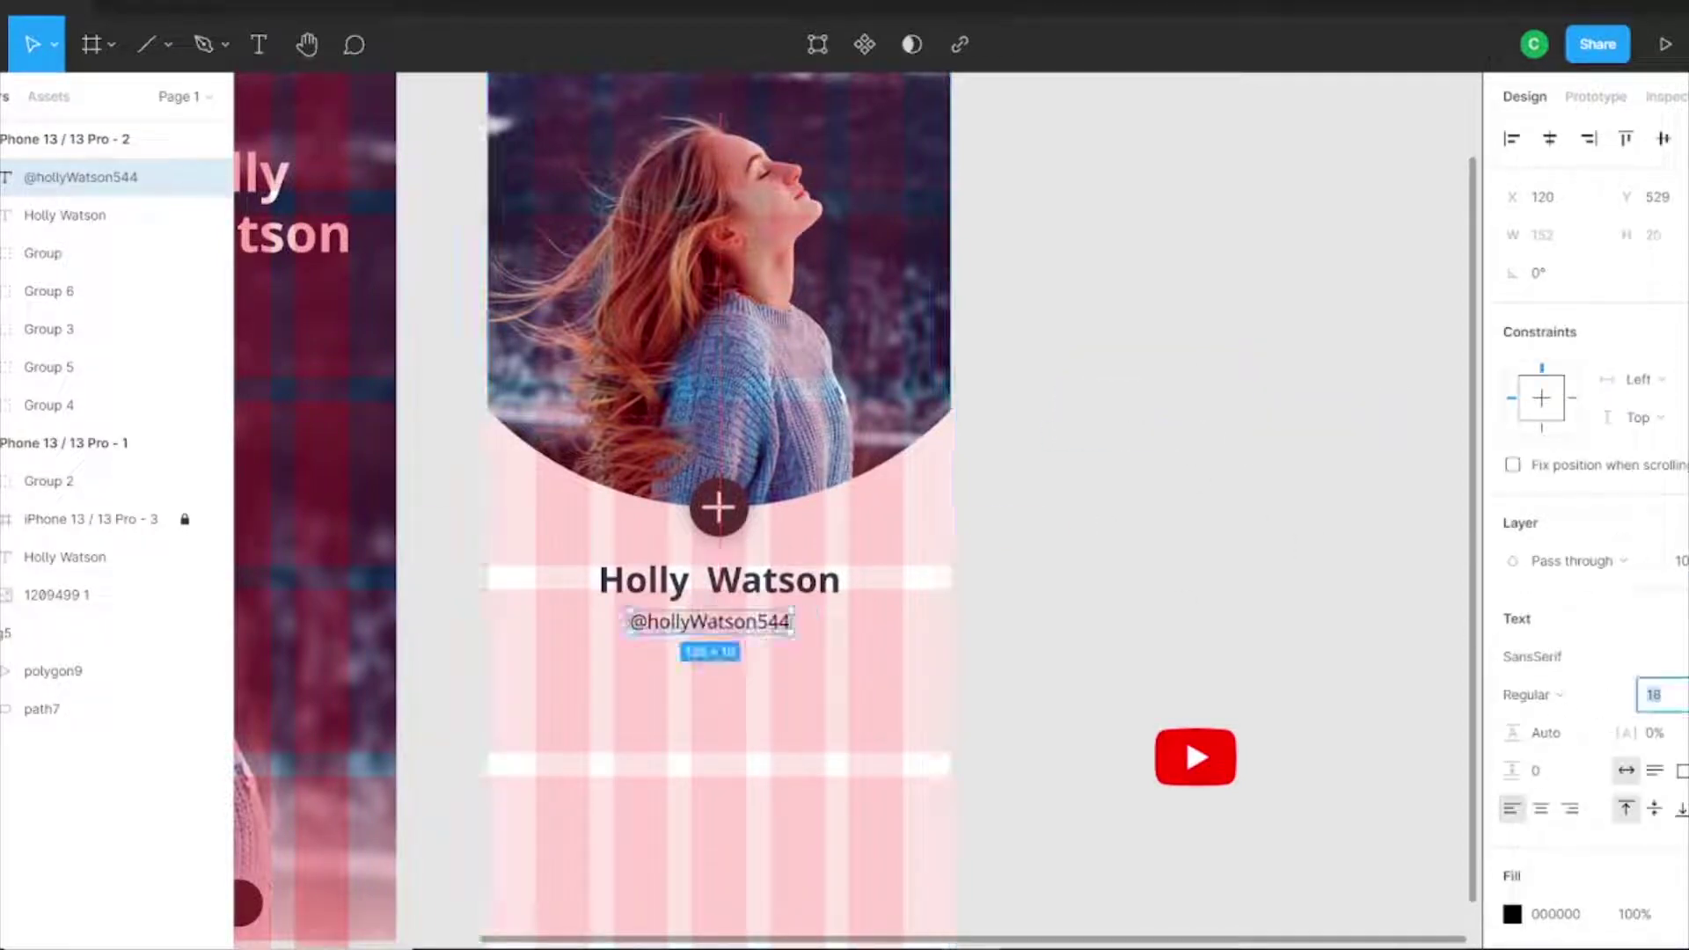
left_click(1513, 914)
left_click(1228, 553)
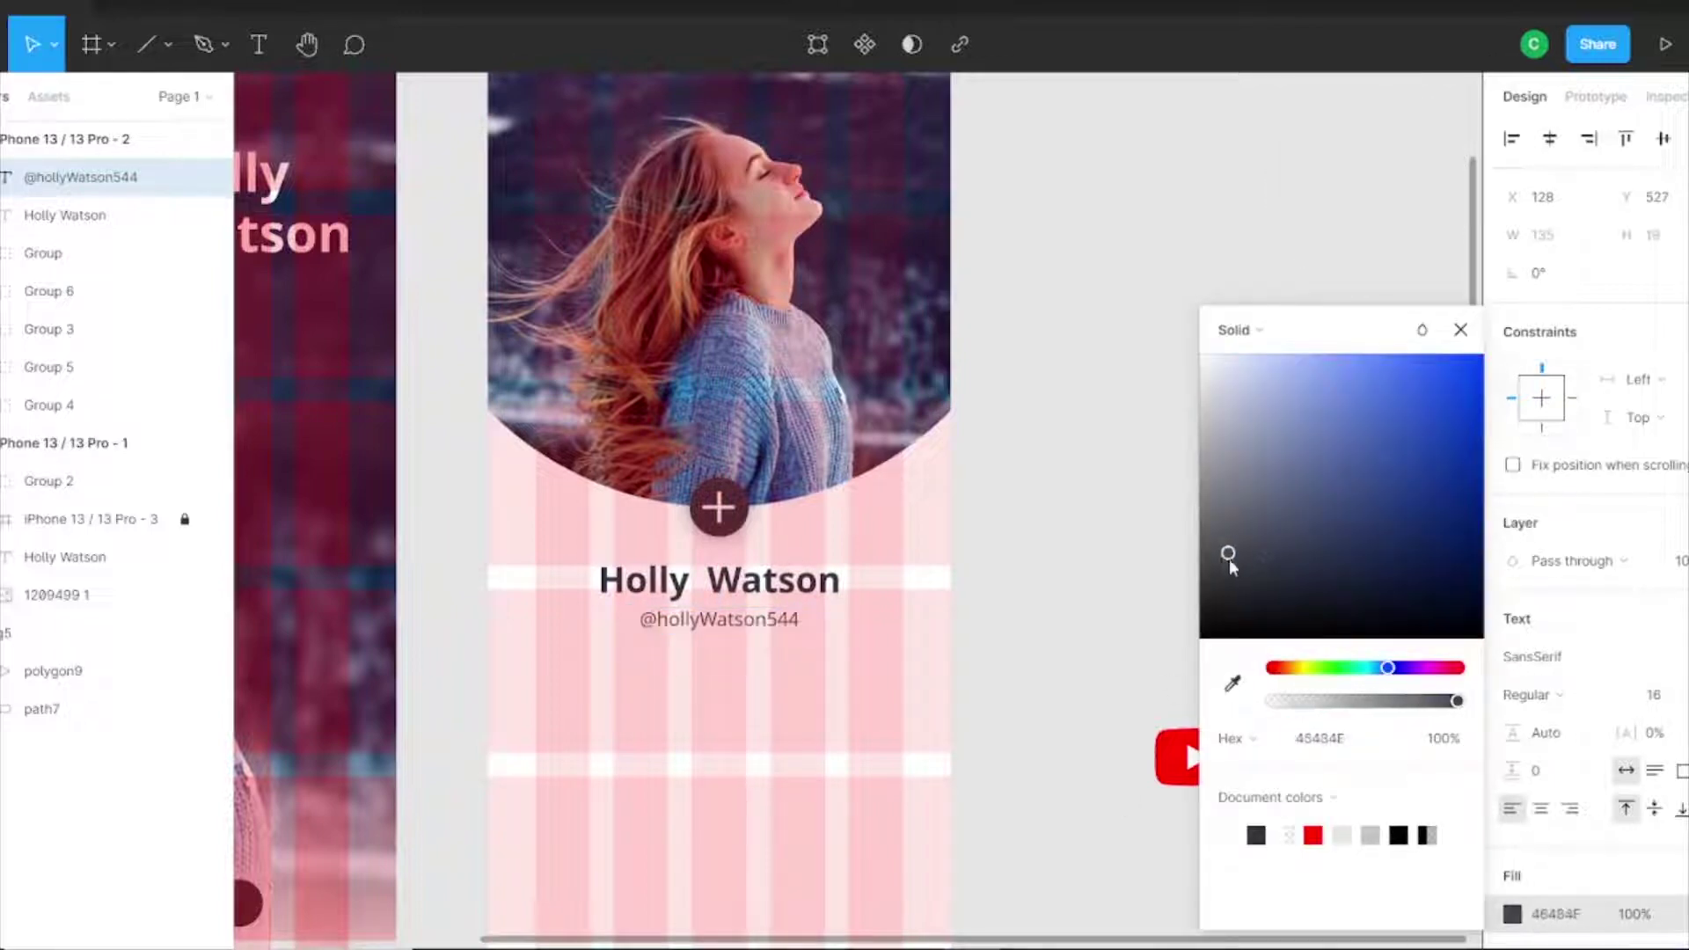
left_click(1183, 555)
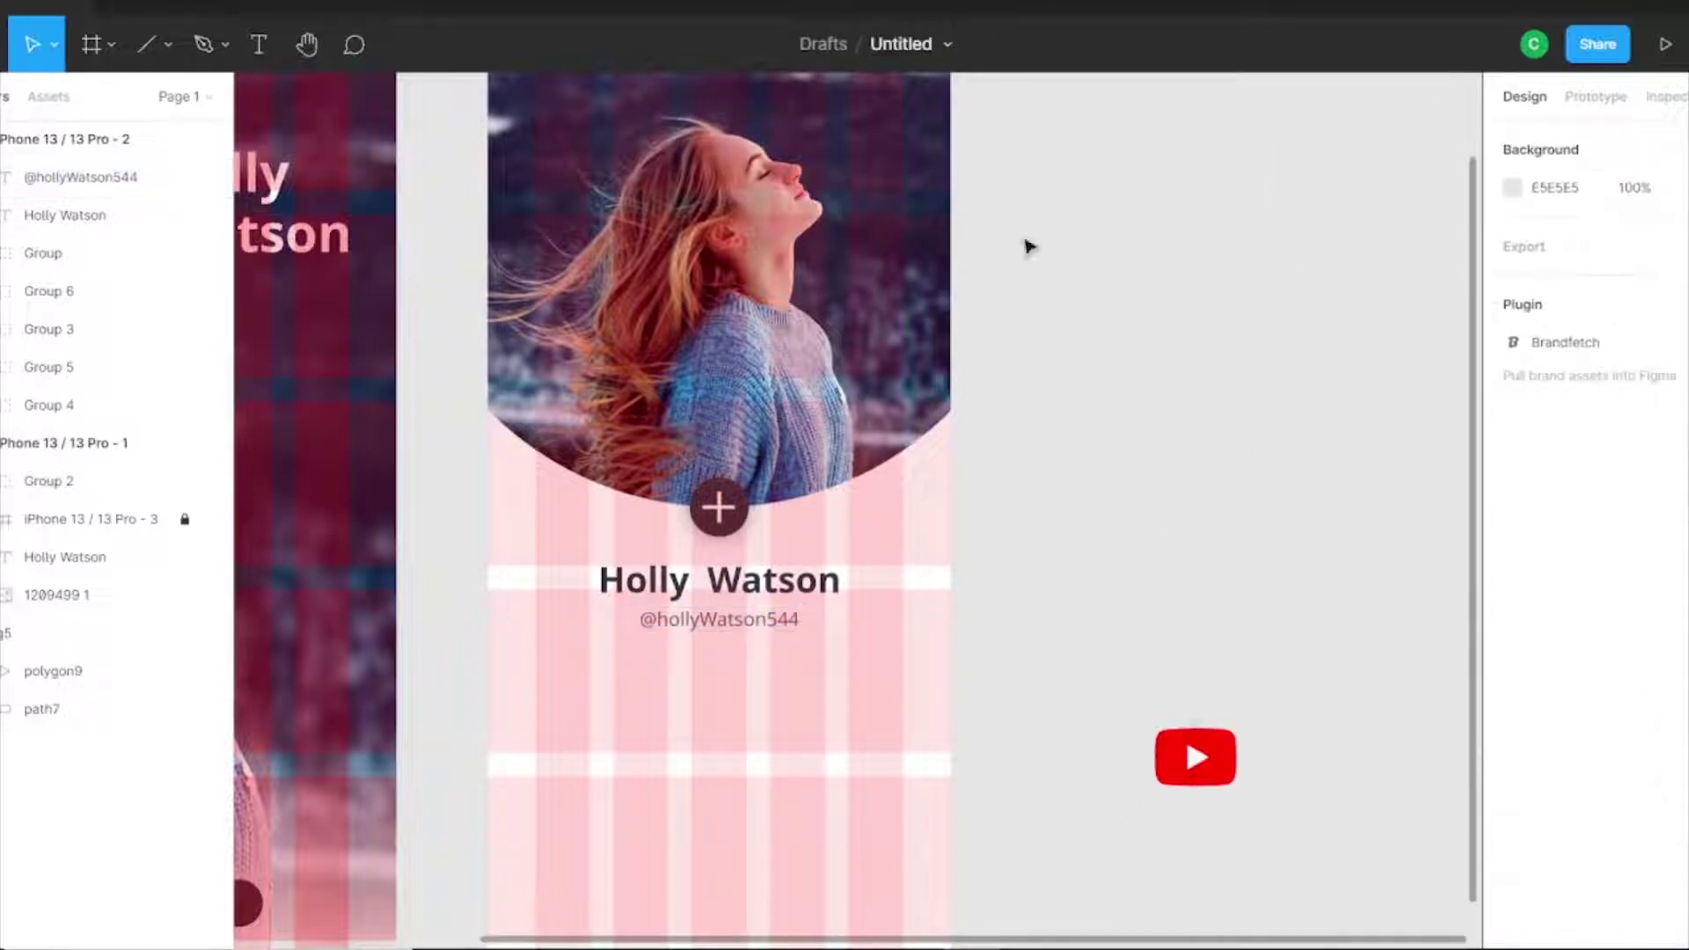
key("t")
left_click(1108, 341)
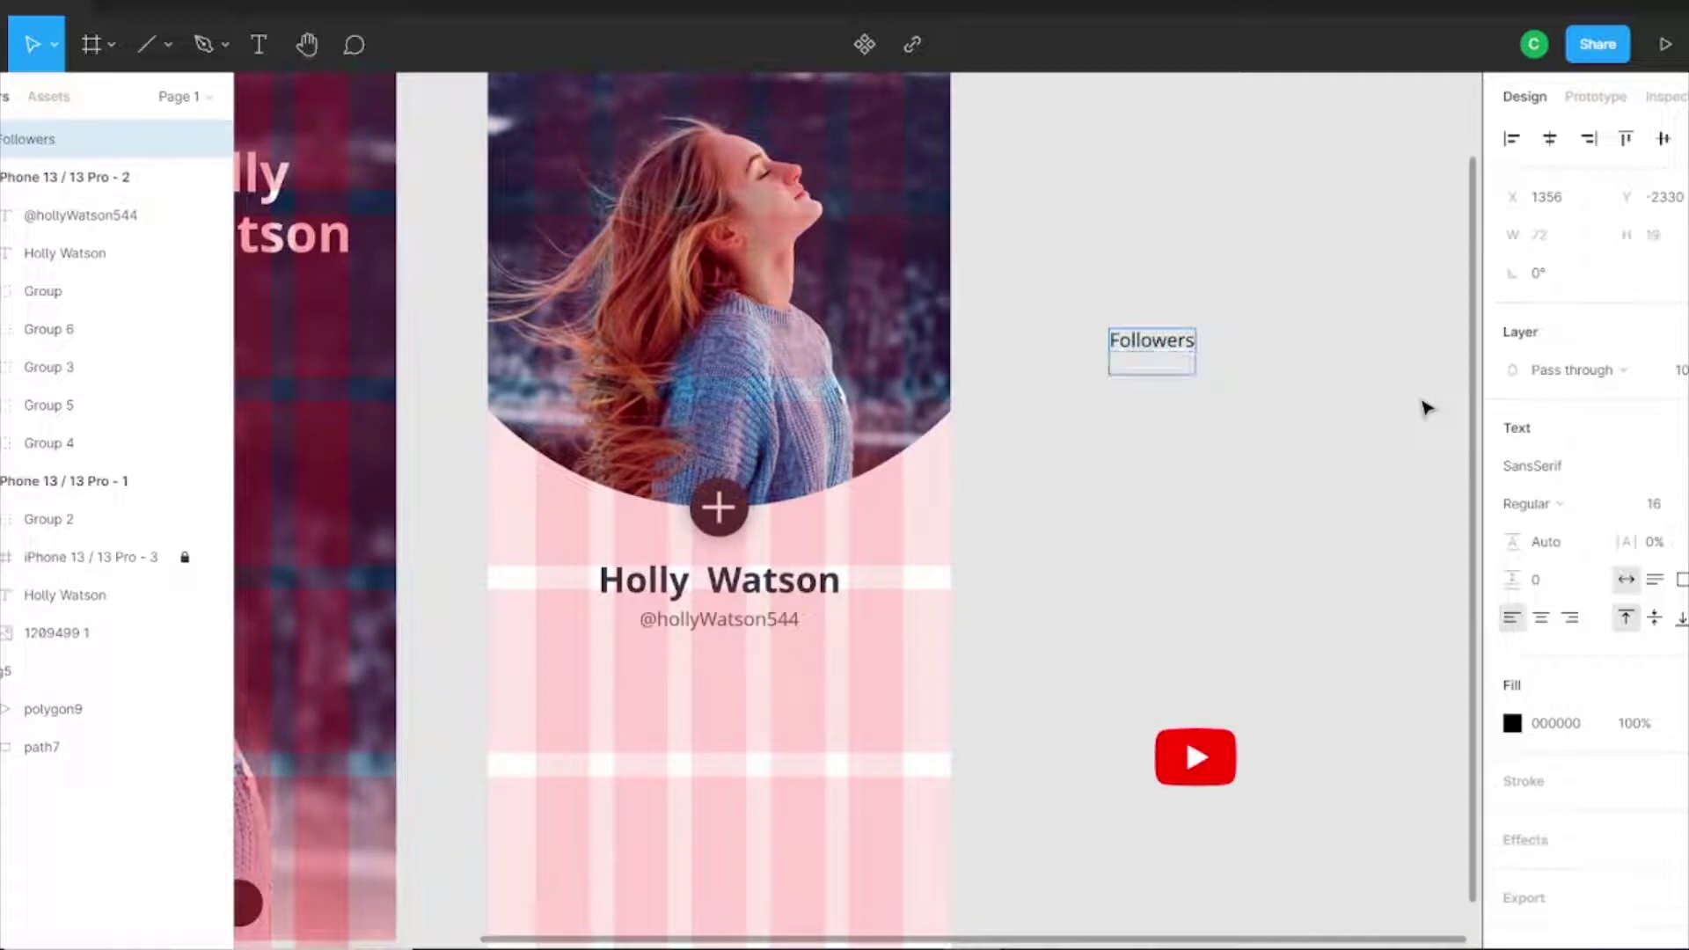
Centre-align Followers 642k in the screen and copy it right for Following 324.
key("Escape")
left_click_drag(1152, 352, 607, 730)
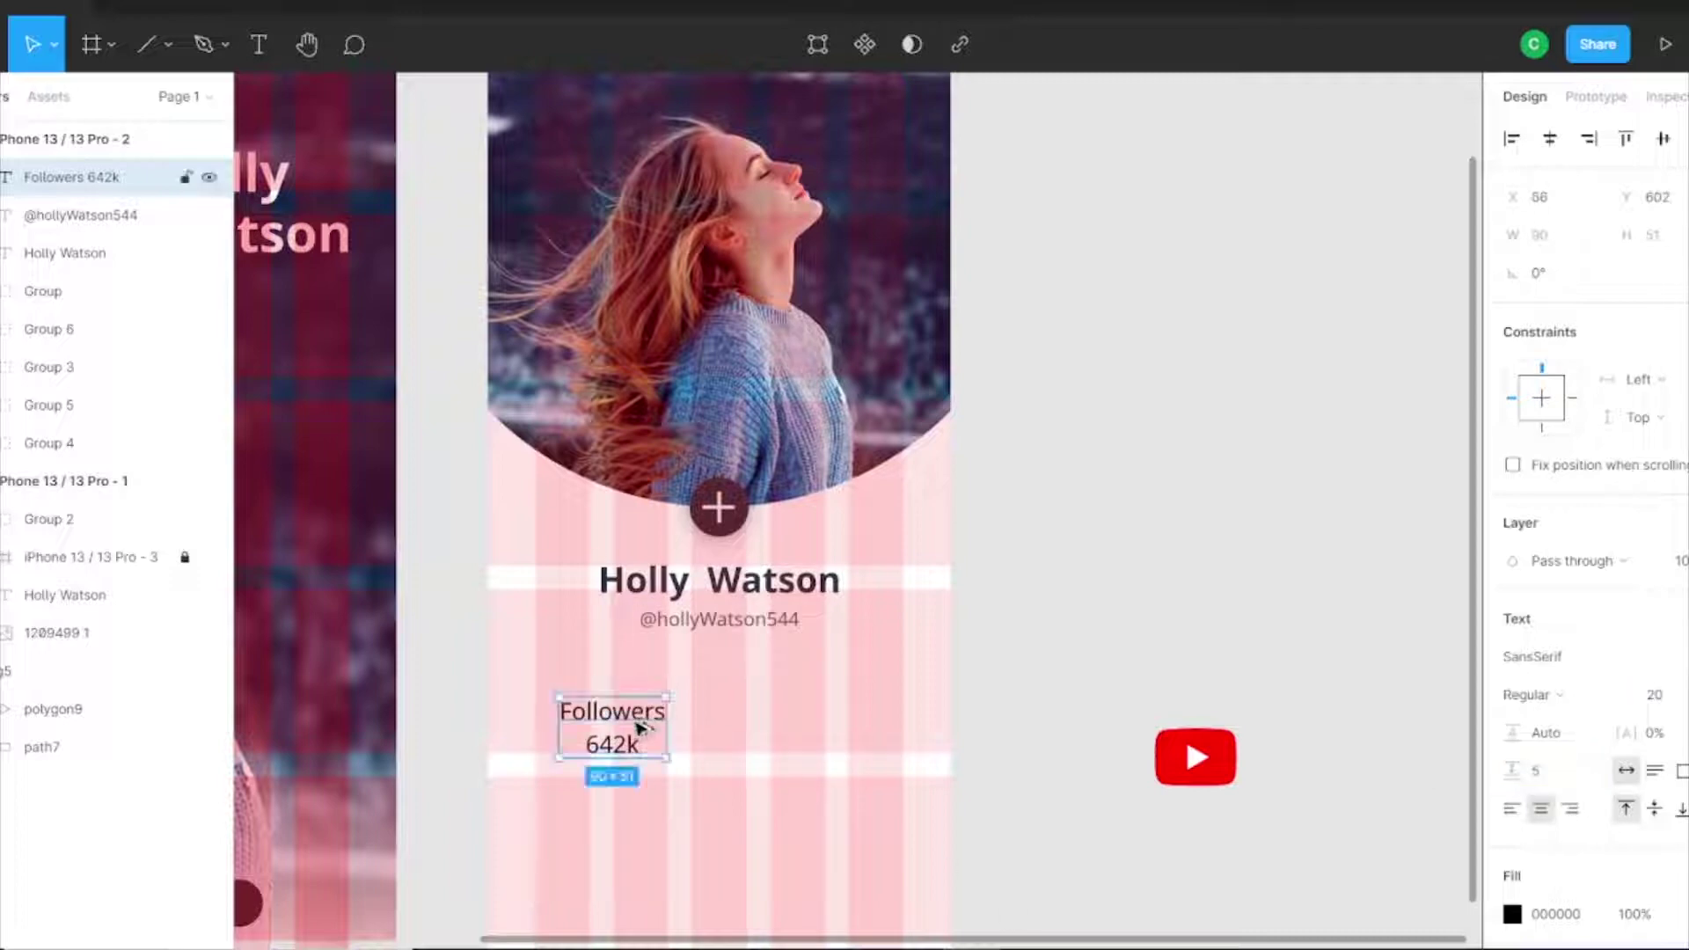
left_click_drag(640, 727, 880, 728)
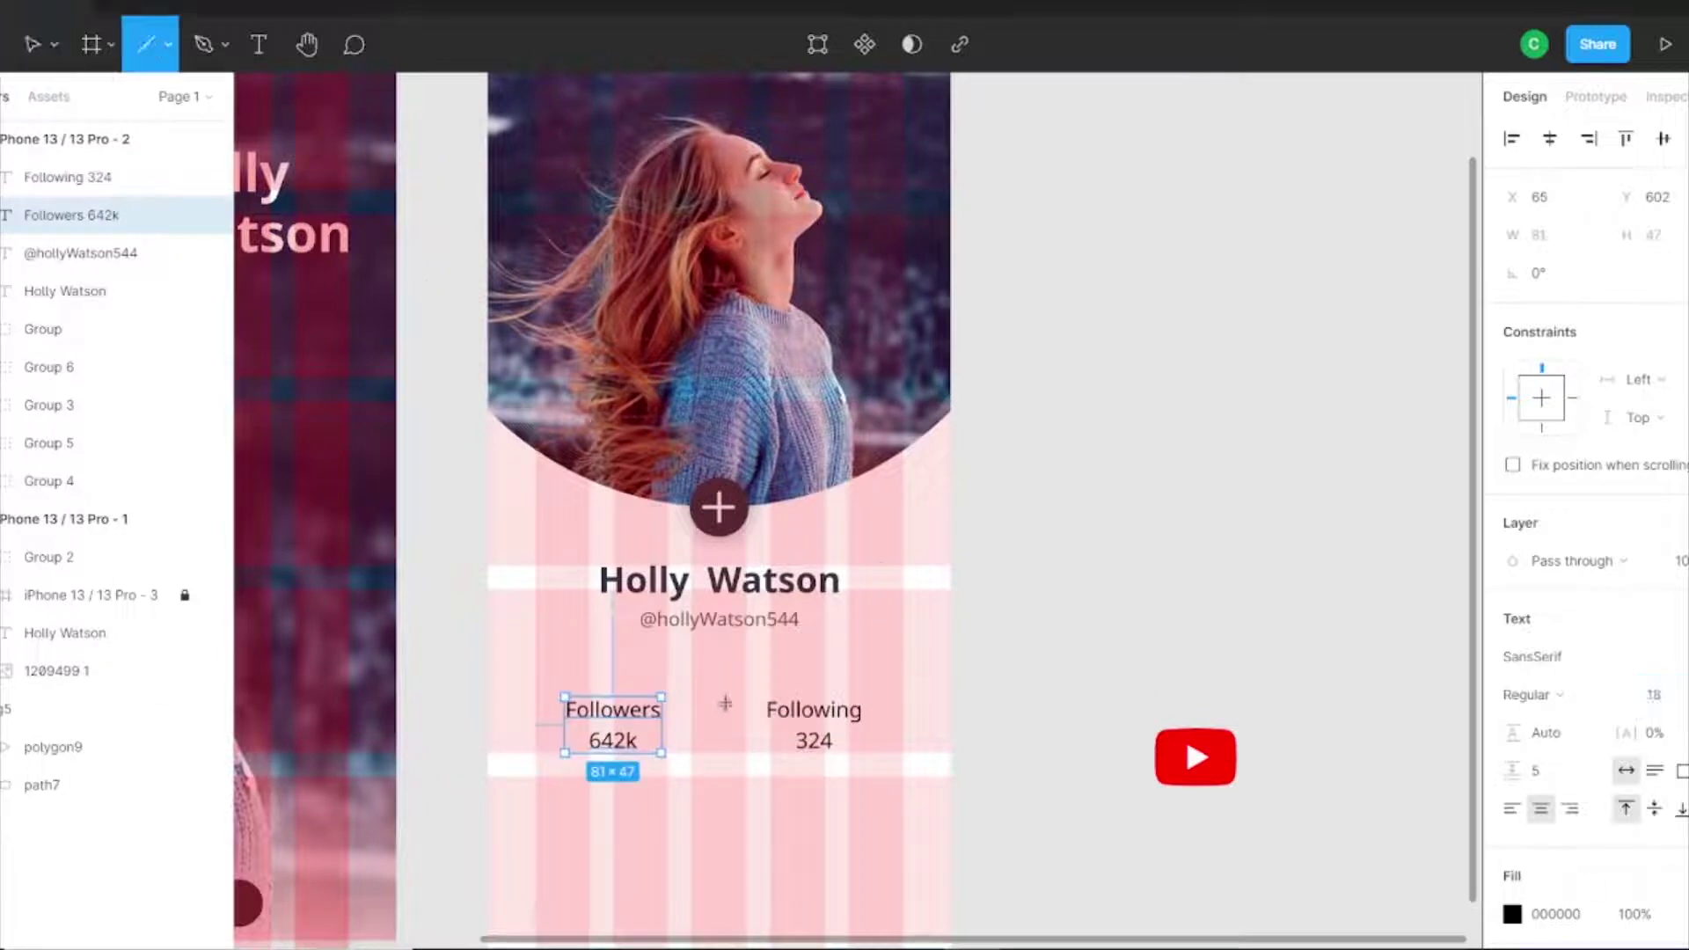
Divide the stats with a vertical line, tidy, group and centre them, and bring in the YouTube icon.
left_click_drag(719, 678, 722, 732)
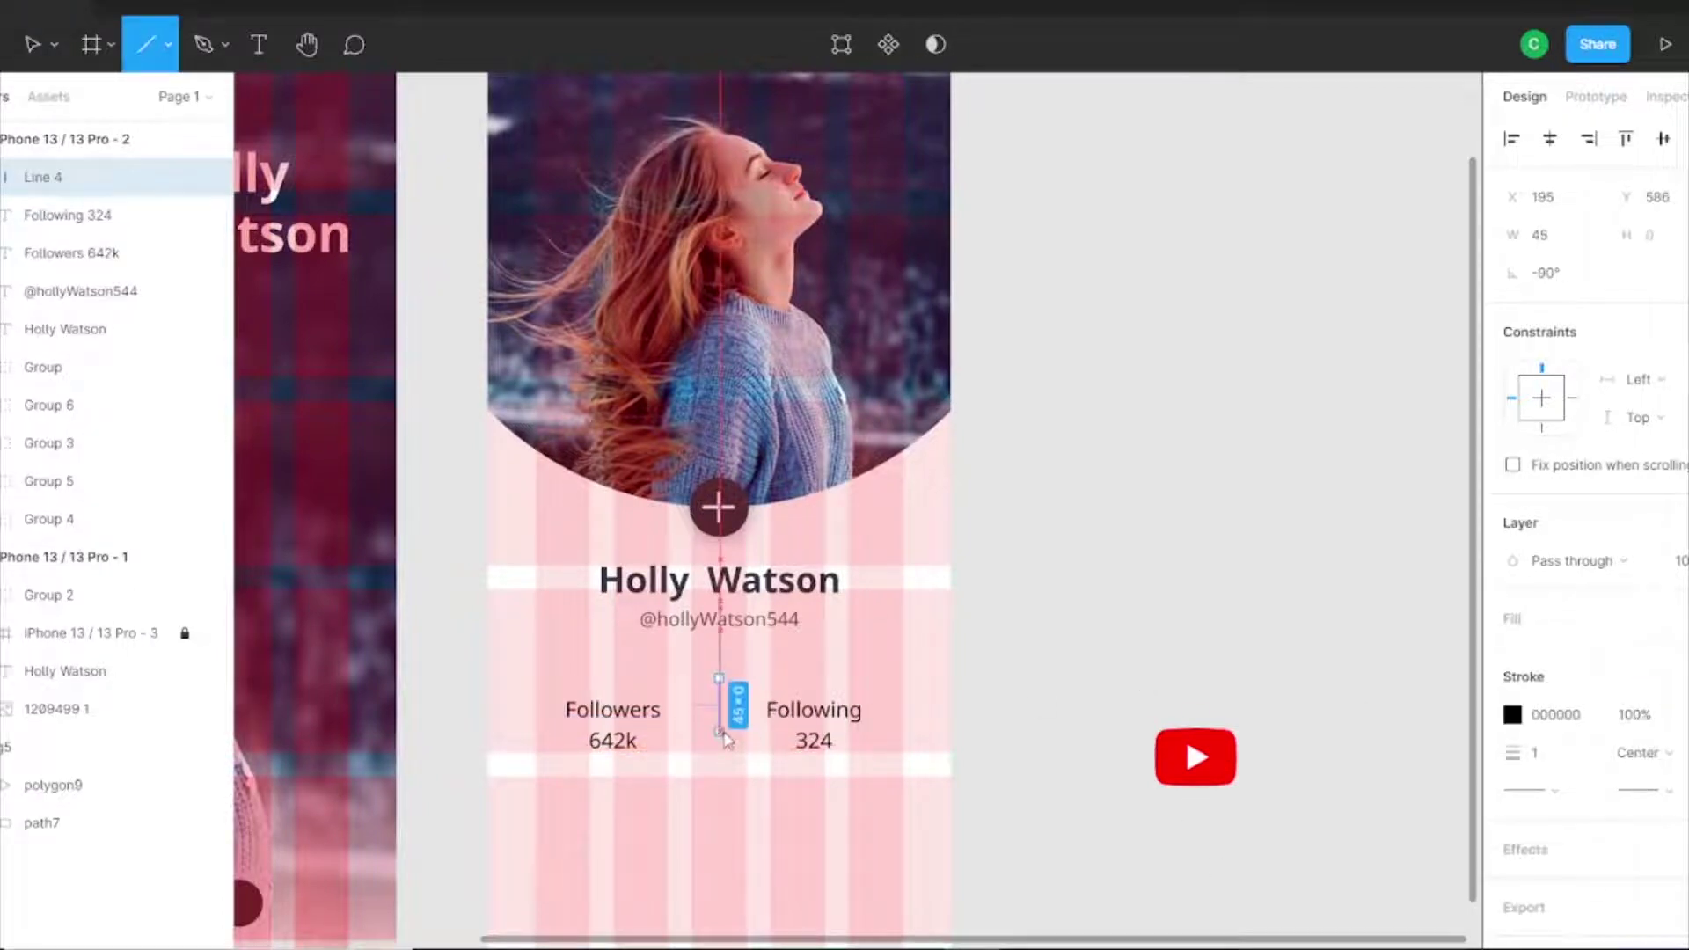
left_click(852, 724, "shift")
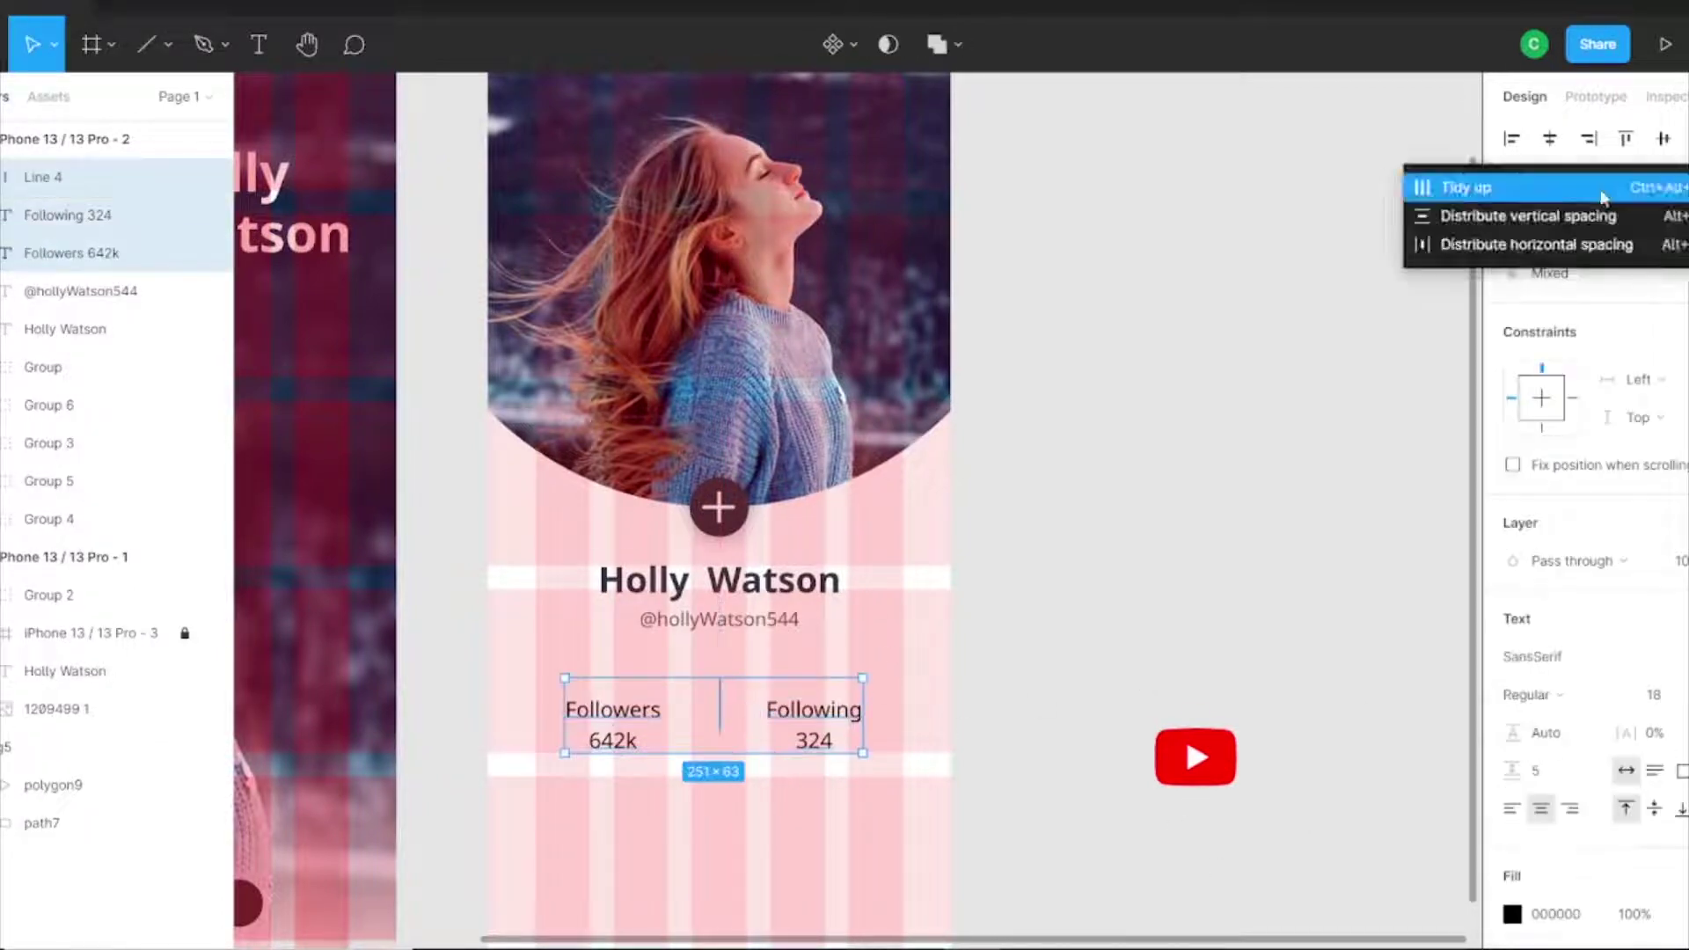
left_click(716, 724)
key("ctrl+g")
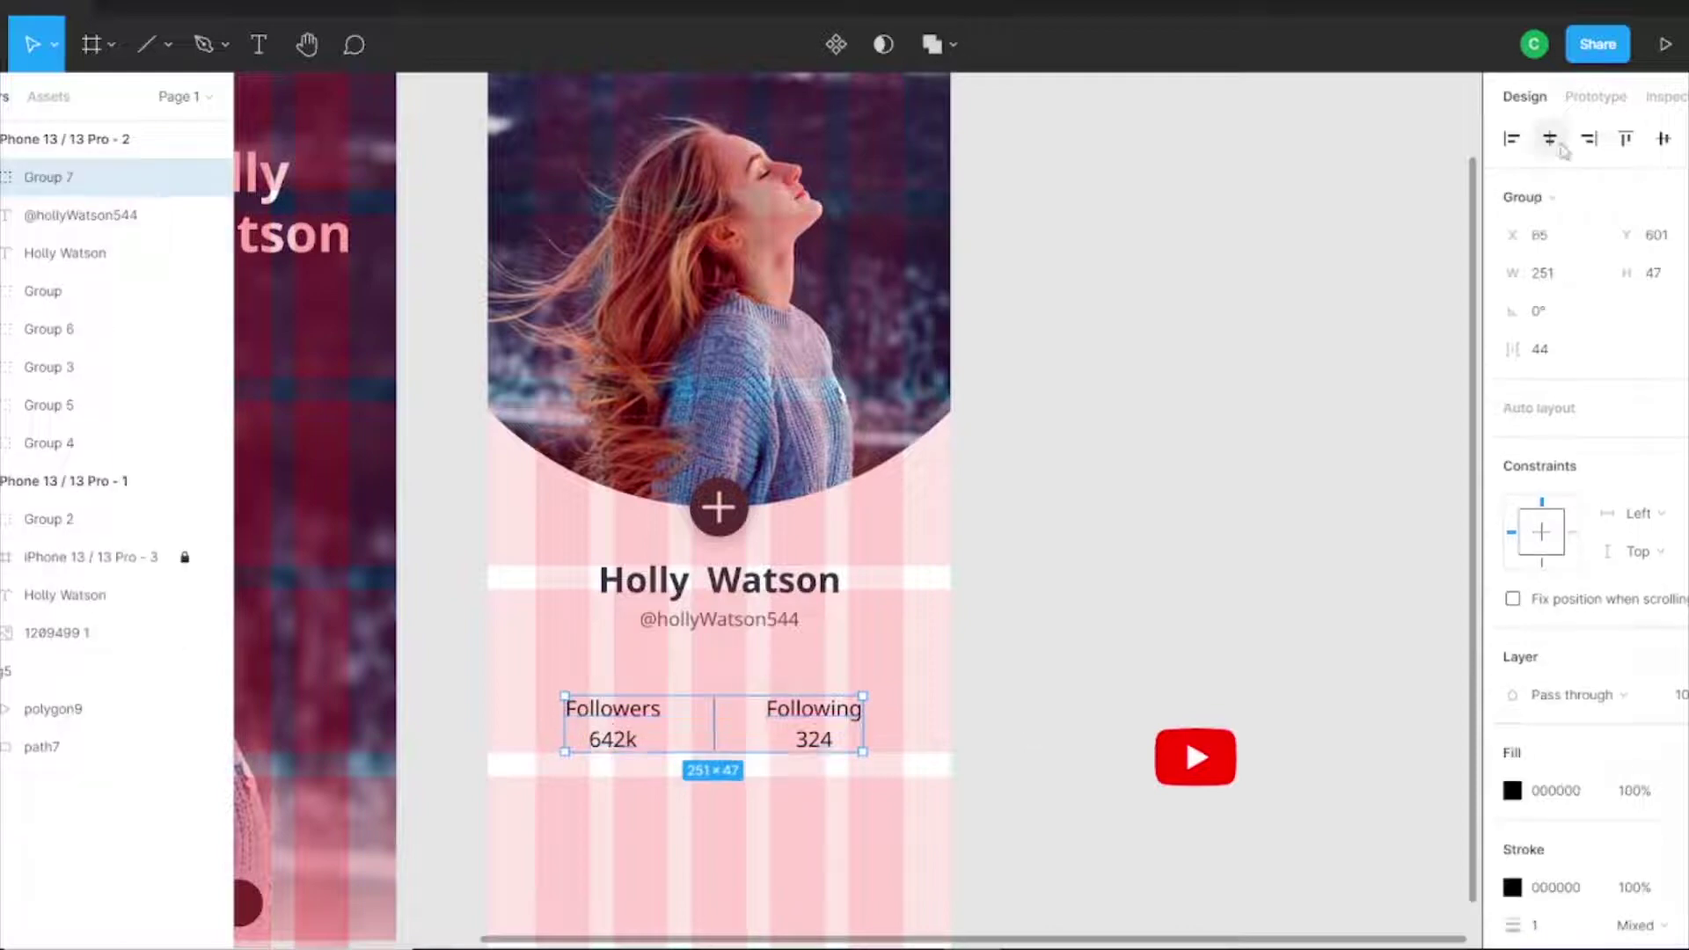
left_click(1083, 541)
left_click_drag(1170, 748, 559, 823)
scroll(559, 527, "down", 4)
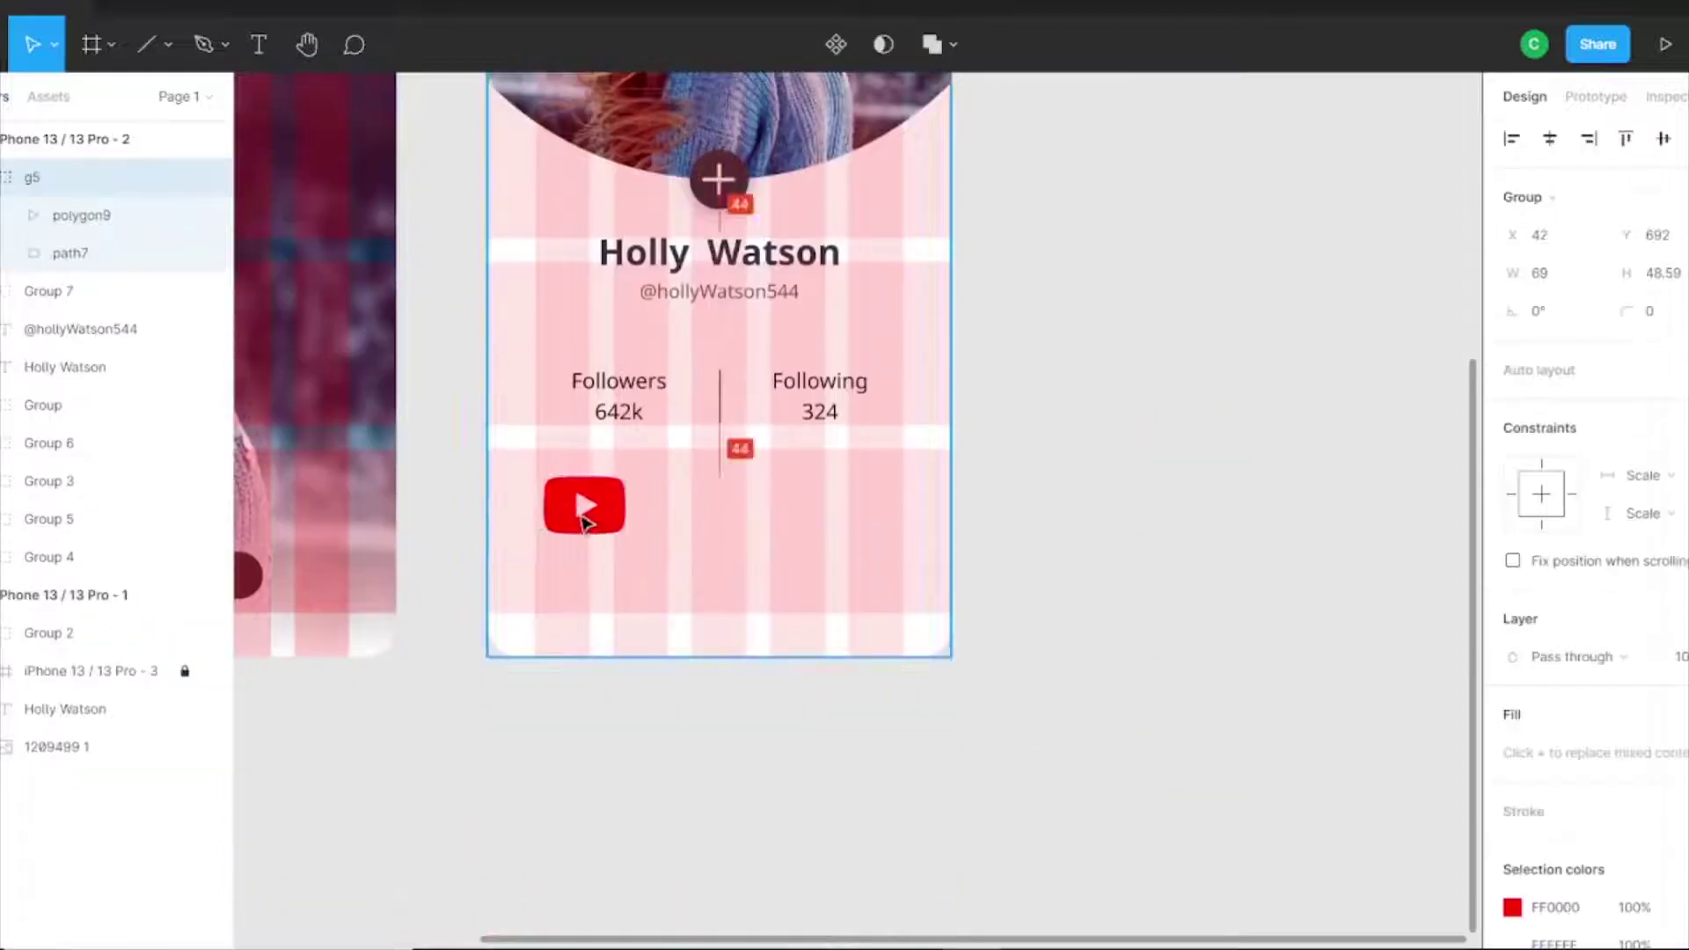
Add a Youtuber text label aligned beside the YouTube icon.
scroll(558, 528, "up", 1)
scroll(1100, 376, "up", 2)
key("Escape")
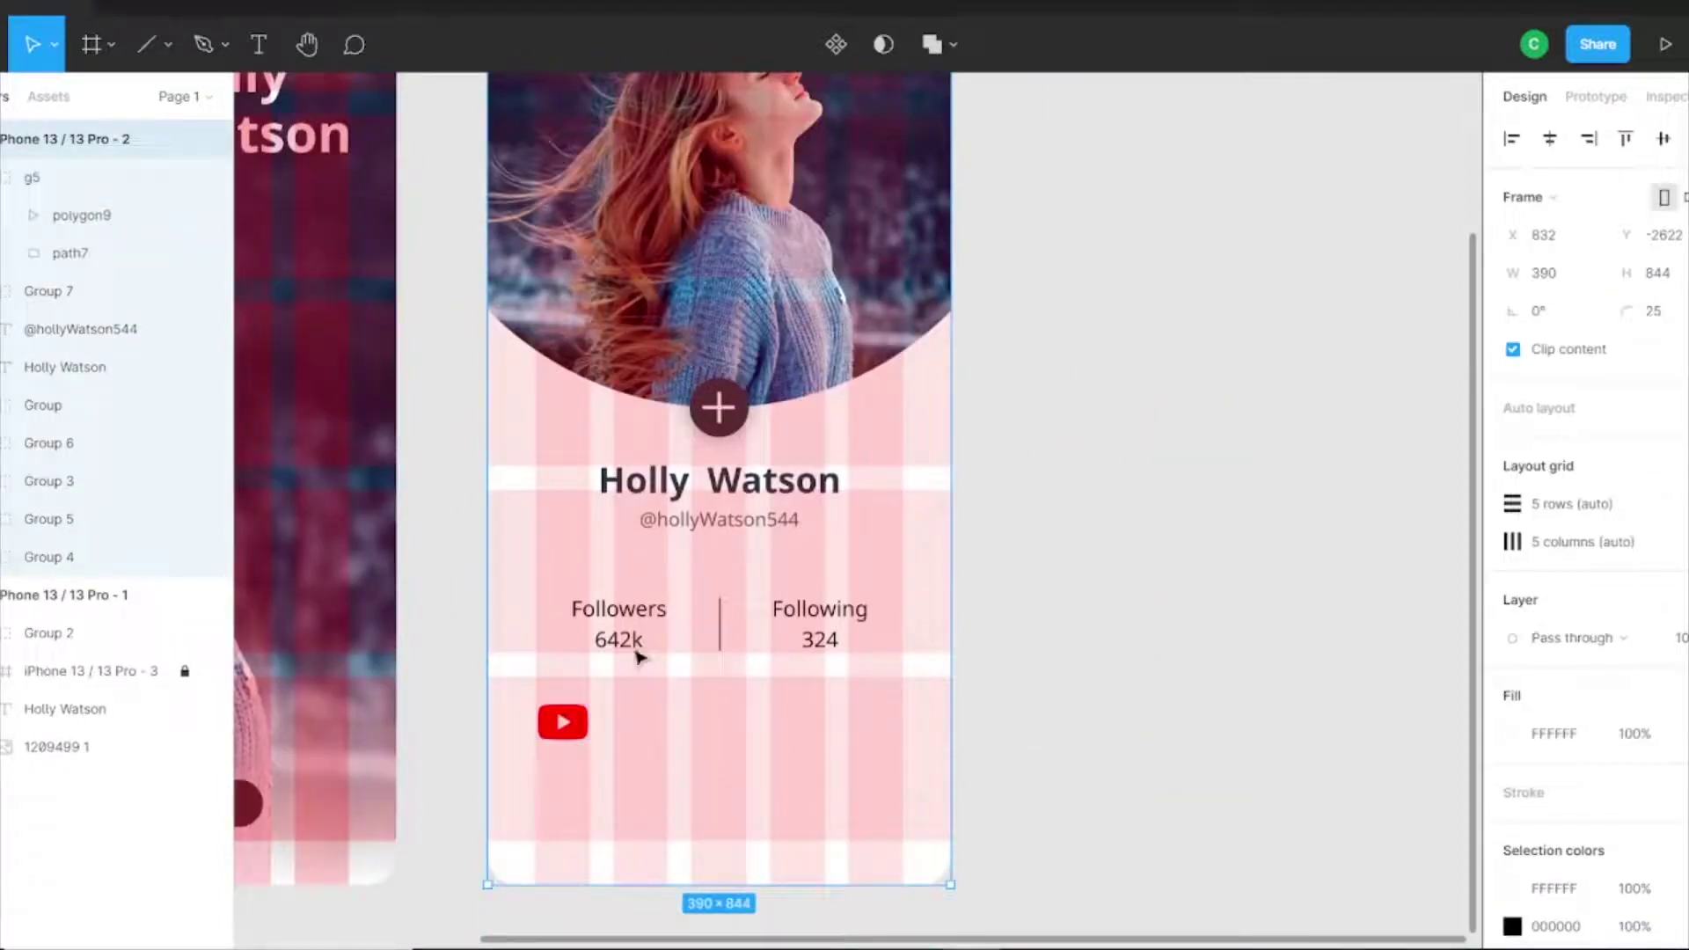
key("t")
left_click(1113, 545)
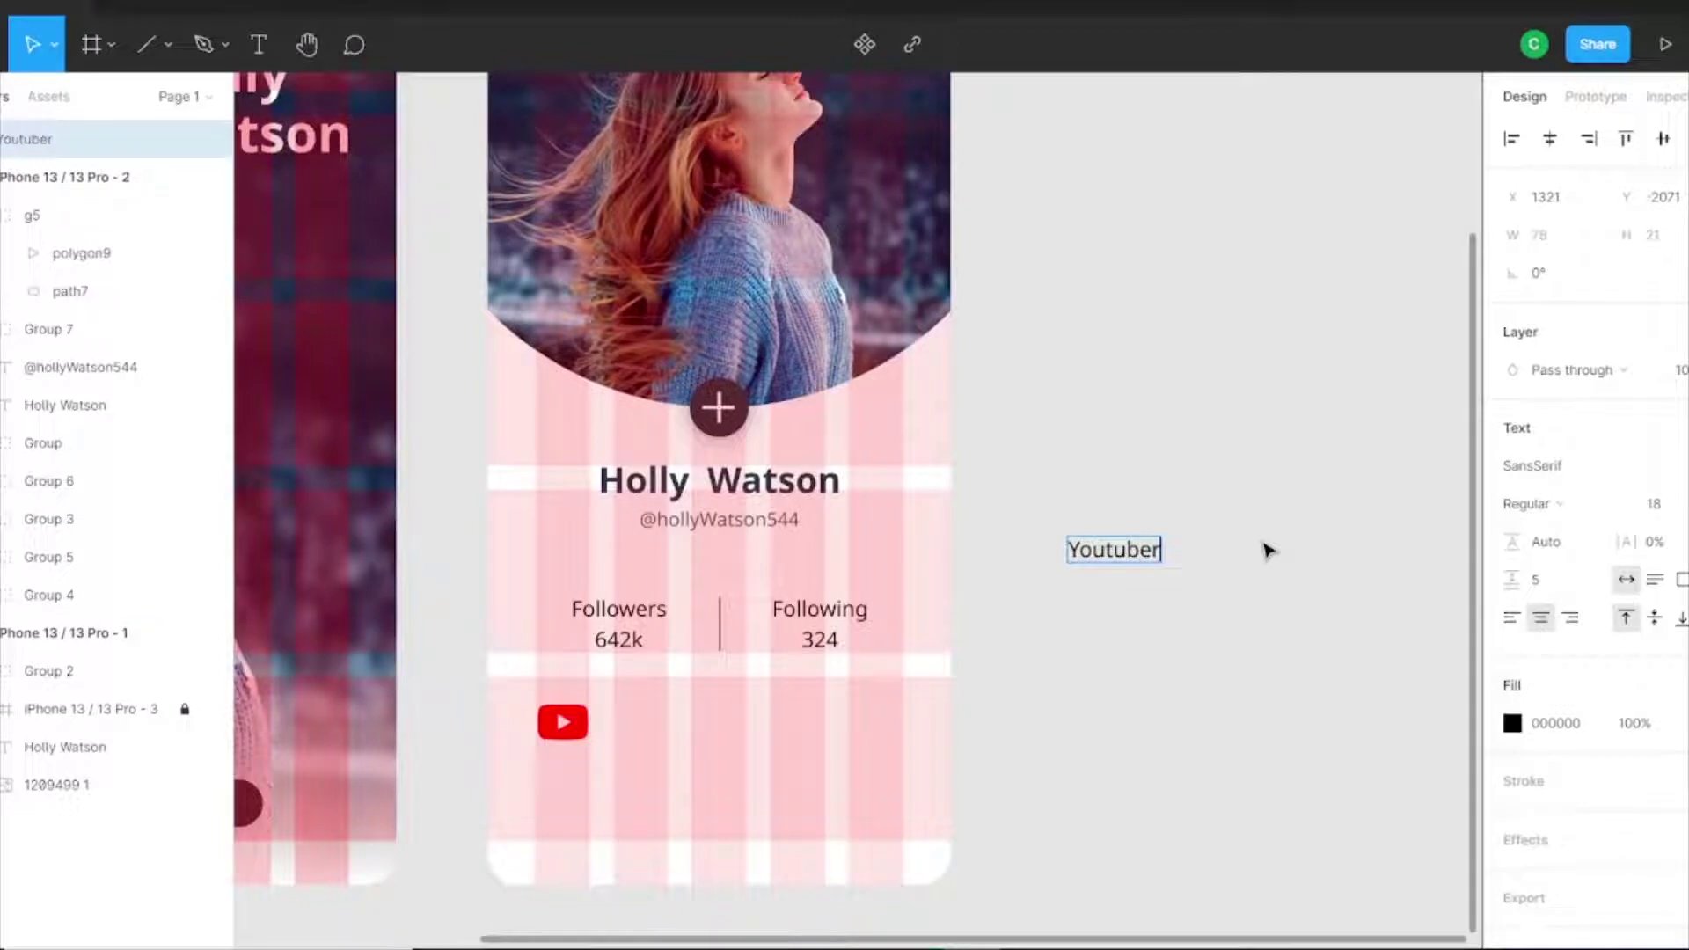
left_click_drag(1146, 561, 622, 727)
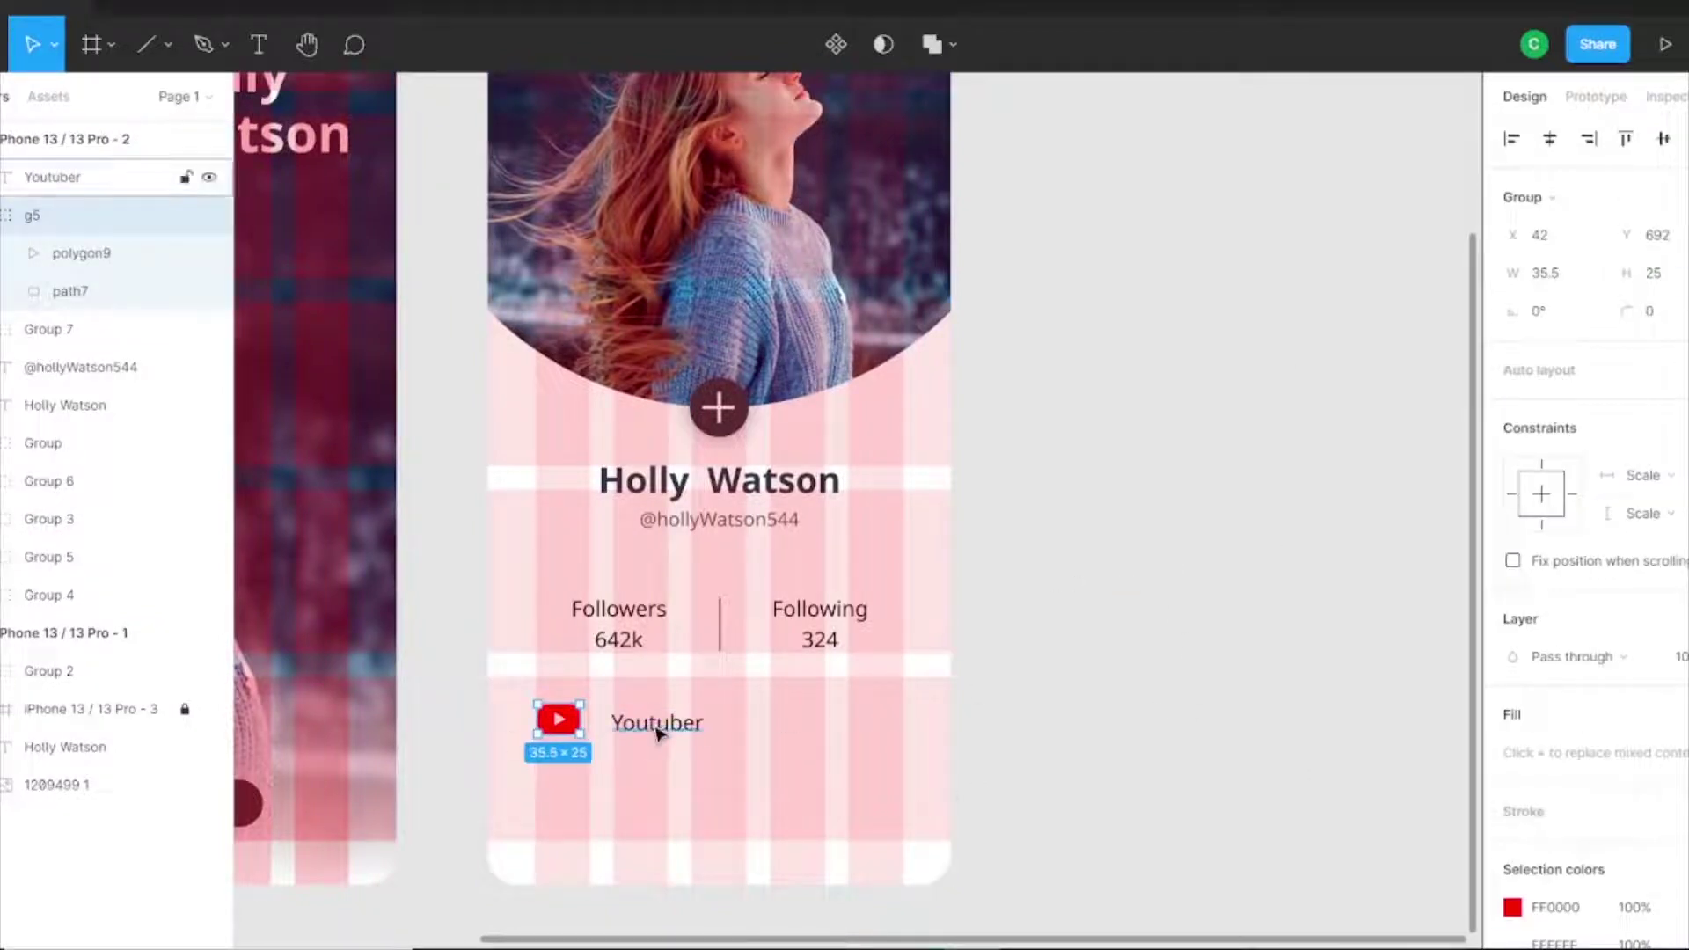
left_click_drag(658, 733, 655, 729)
Recolour the Followers/Following group with the dark grey sampled from the design.
left_click(1512, 914)
left_click(1229, 682)
left_click(809, 629)
left_click(1512, 712)
left_click(1233, 683)
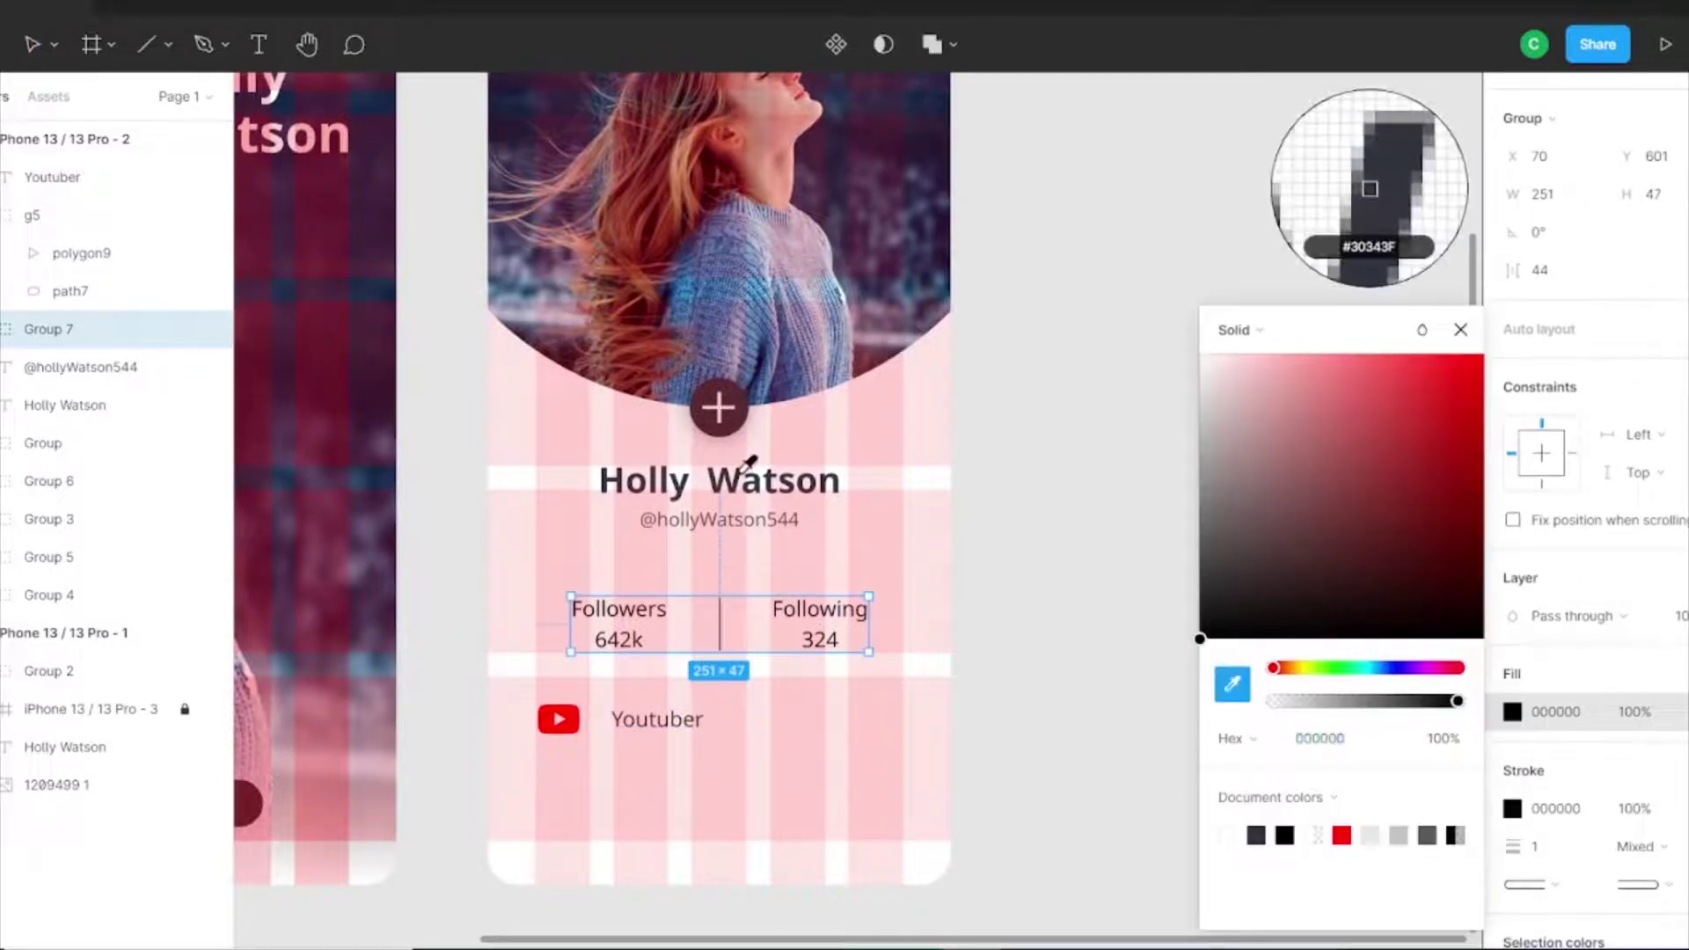
left_click(1359, 172)
left_click(1278, 477)
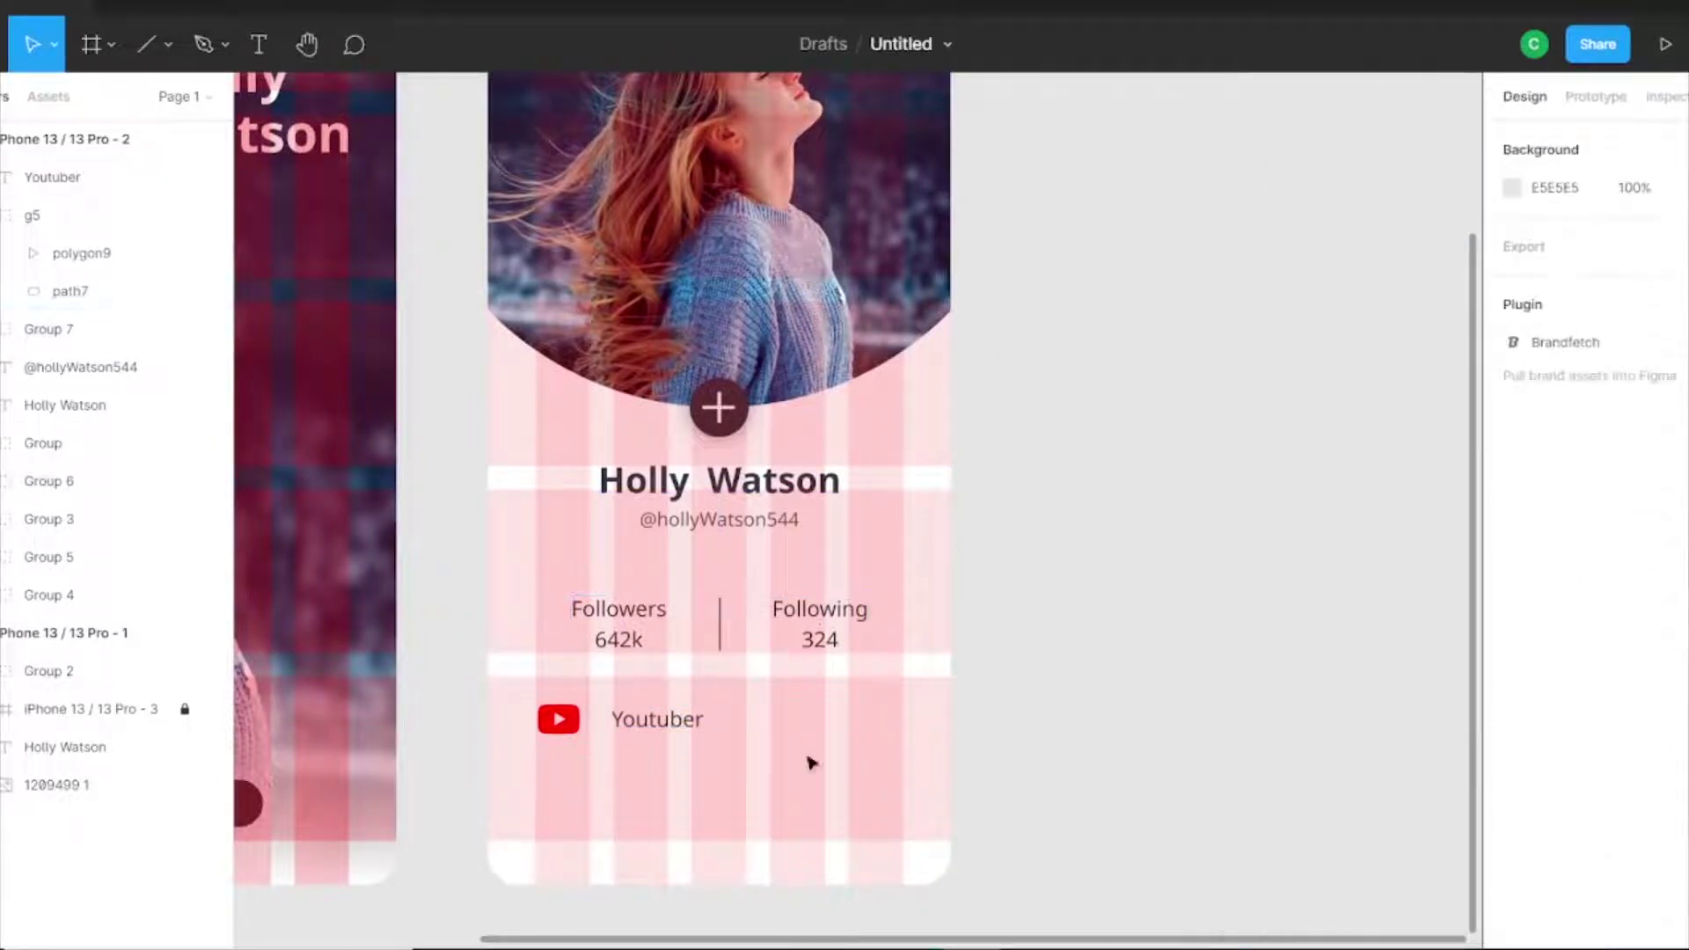
Copy the label below as the 461k subscriber line at size 16.
left_click(663, 716)
left_click_drag(664, 716, 653, 764)
type("461k subscriber")
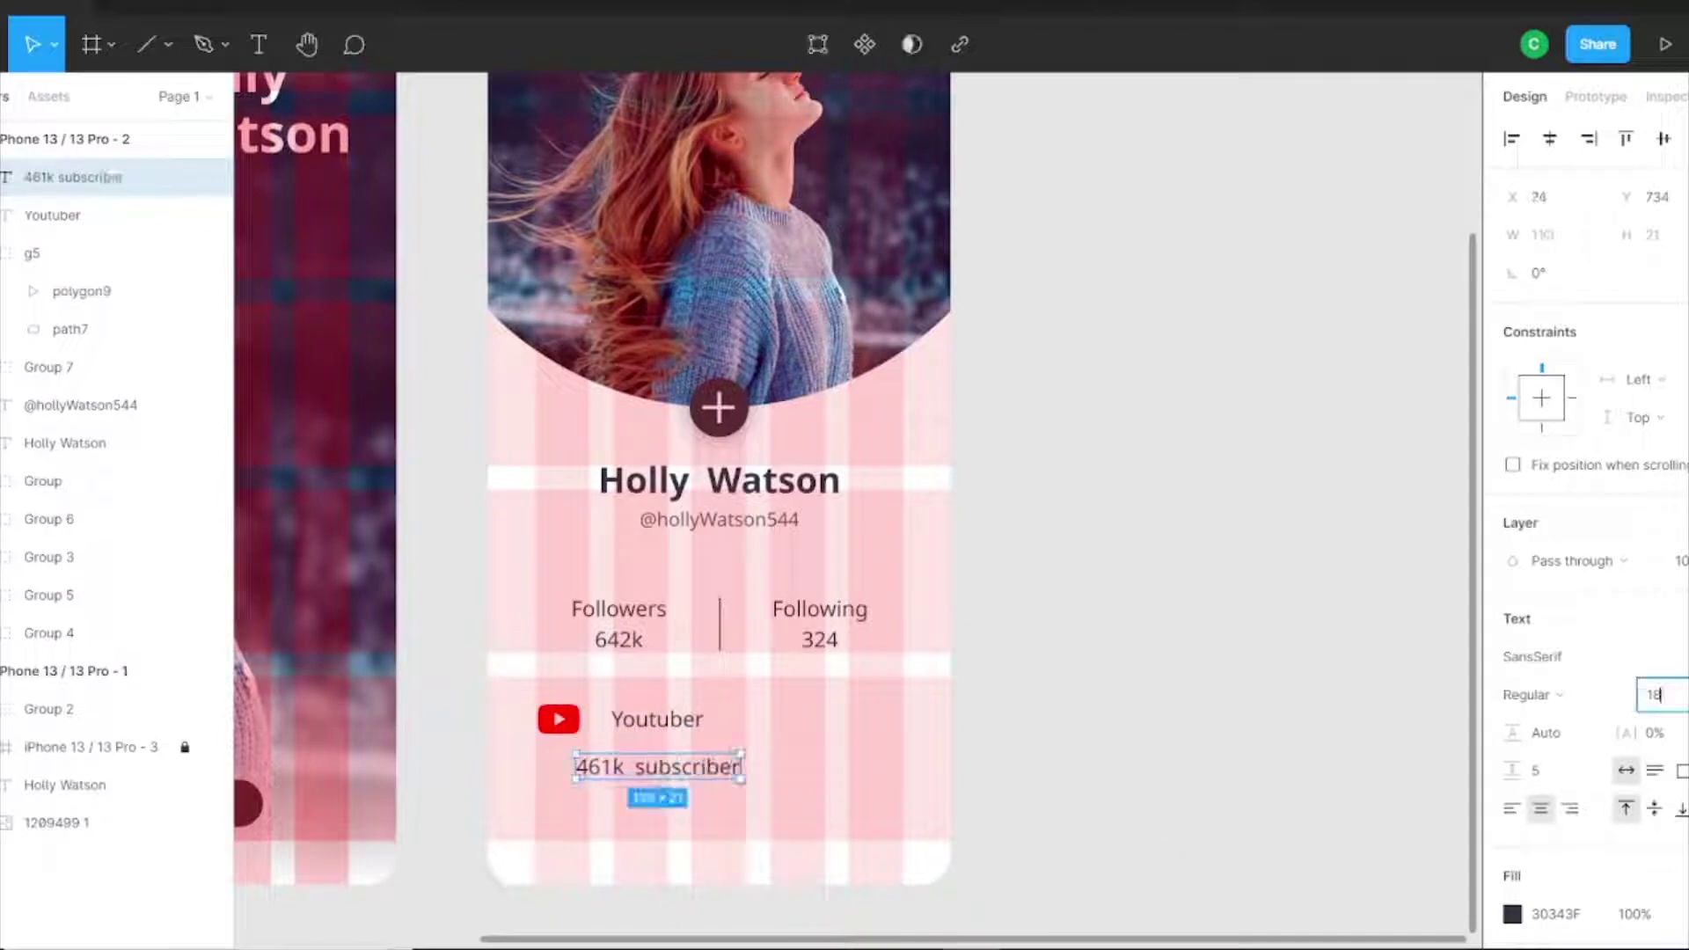
type("k subscriber")
key("Return")
left_click_drag(677, 767, 706, 751)
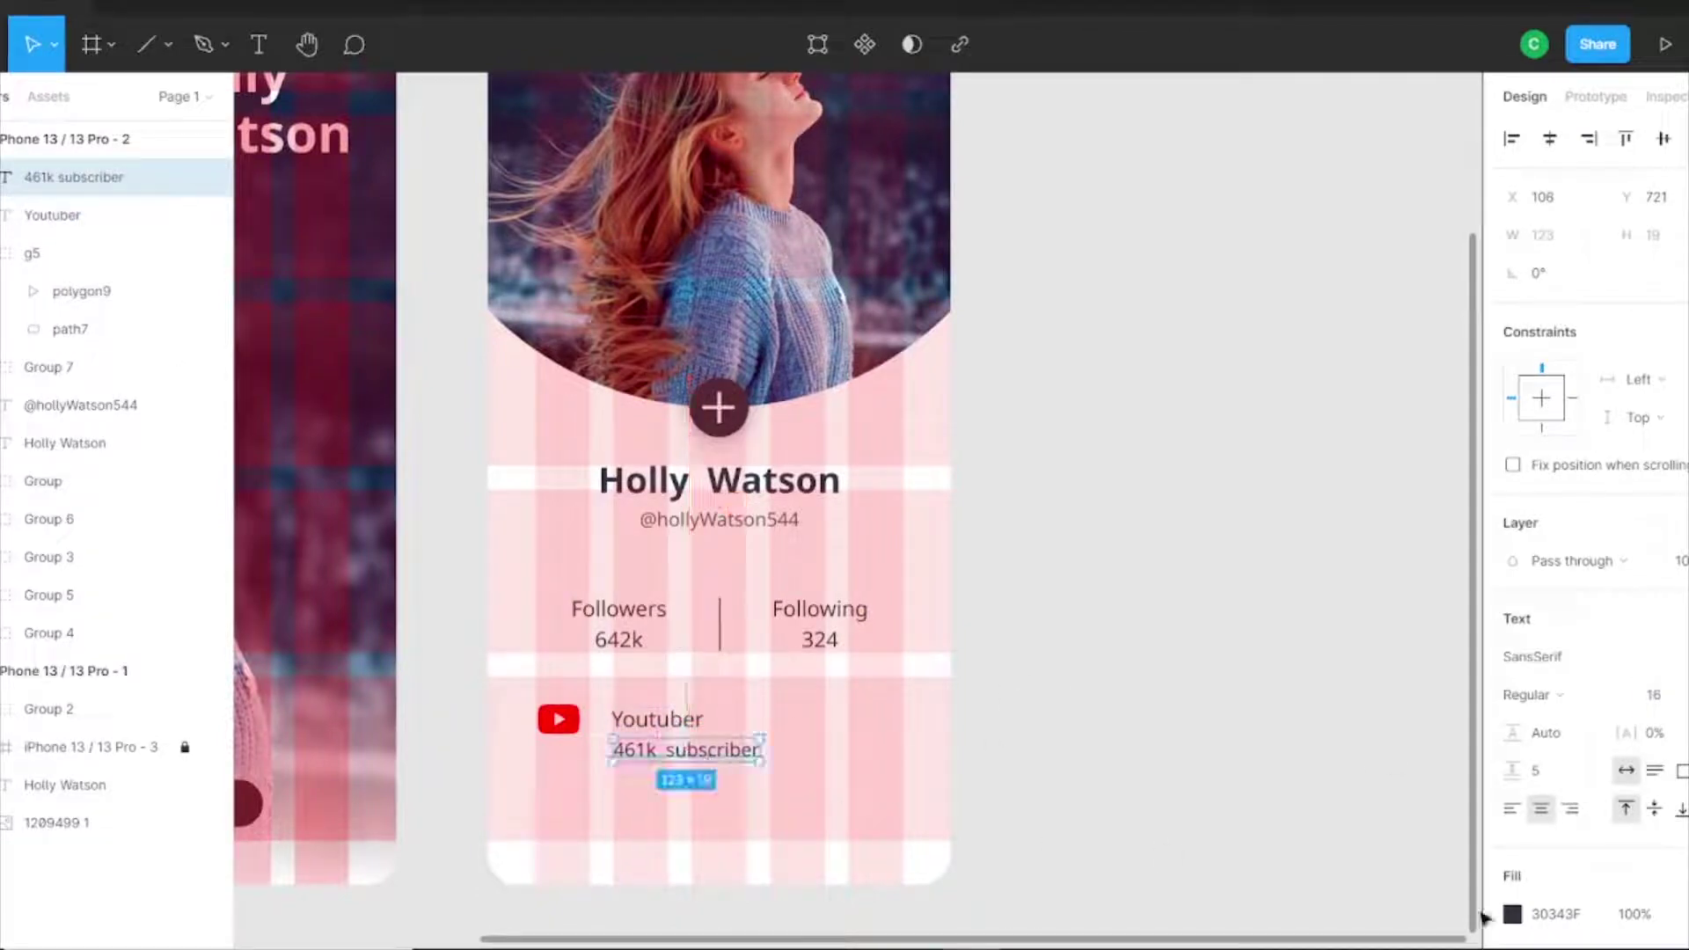
left_click(1214, 777)
left_click(686, 749)
Make the Youtuber label bold, raise the stats group, and lower the YouTube icon.
left_click(702, 719)
left_click(1526, 695)
left_click(1575, 721)
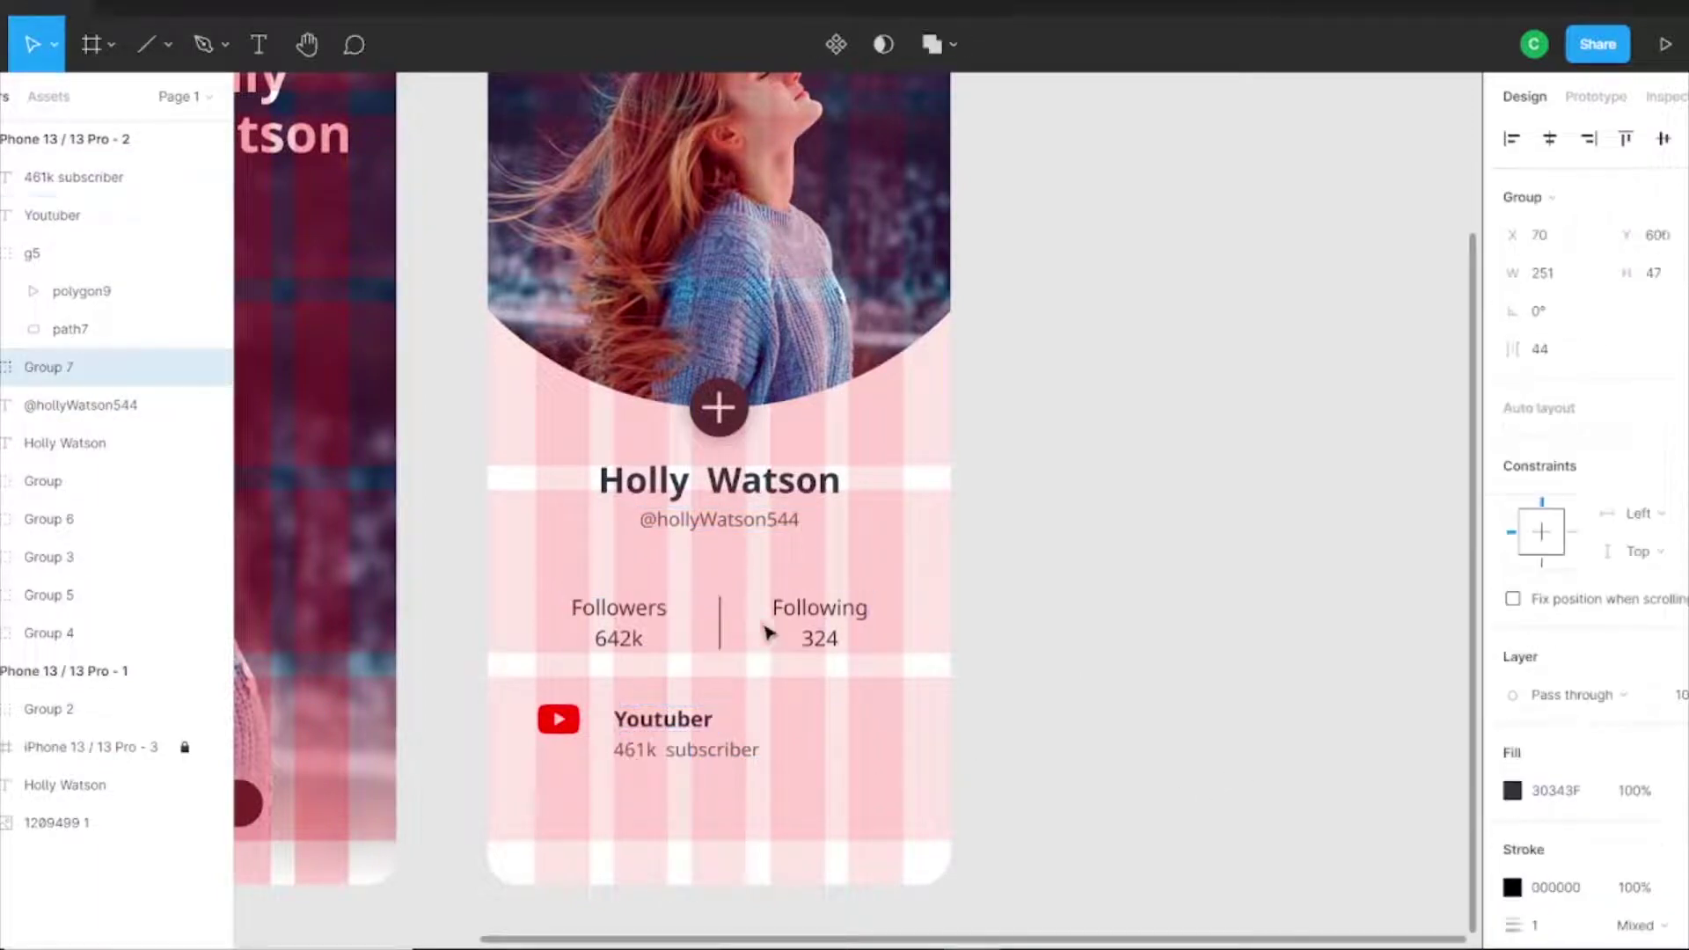
left_click_drag(766, 633, 764, 595)
left_click_drag(556, 723, 556, 737)
Align both texts next to the YouTube icon and group the three together.
left_click(686, 749)
left_click(556, 732)
left_click_drag(669, 748, 658, 748)
left_click(556, 732, "shift")
key("ctrl+g")
left_click(1324, 526)
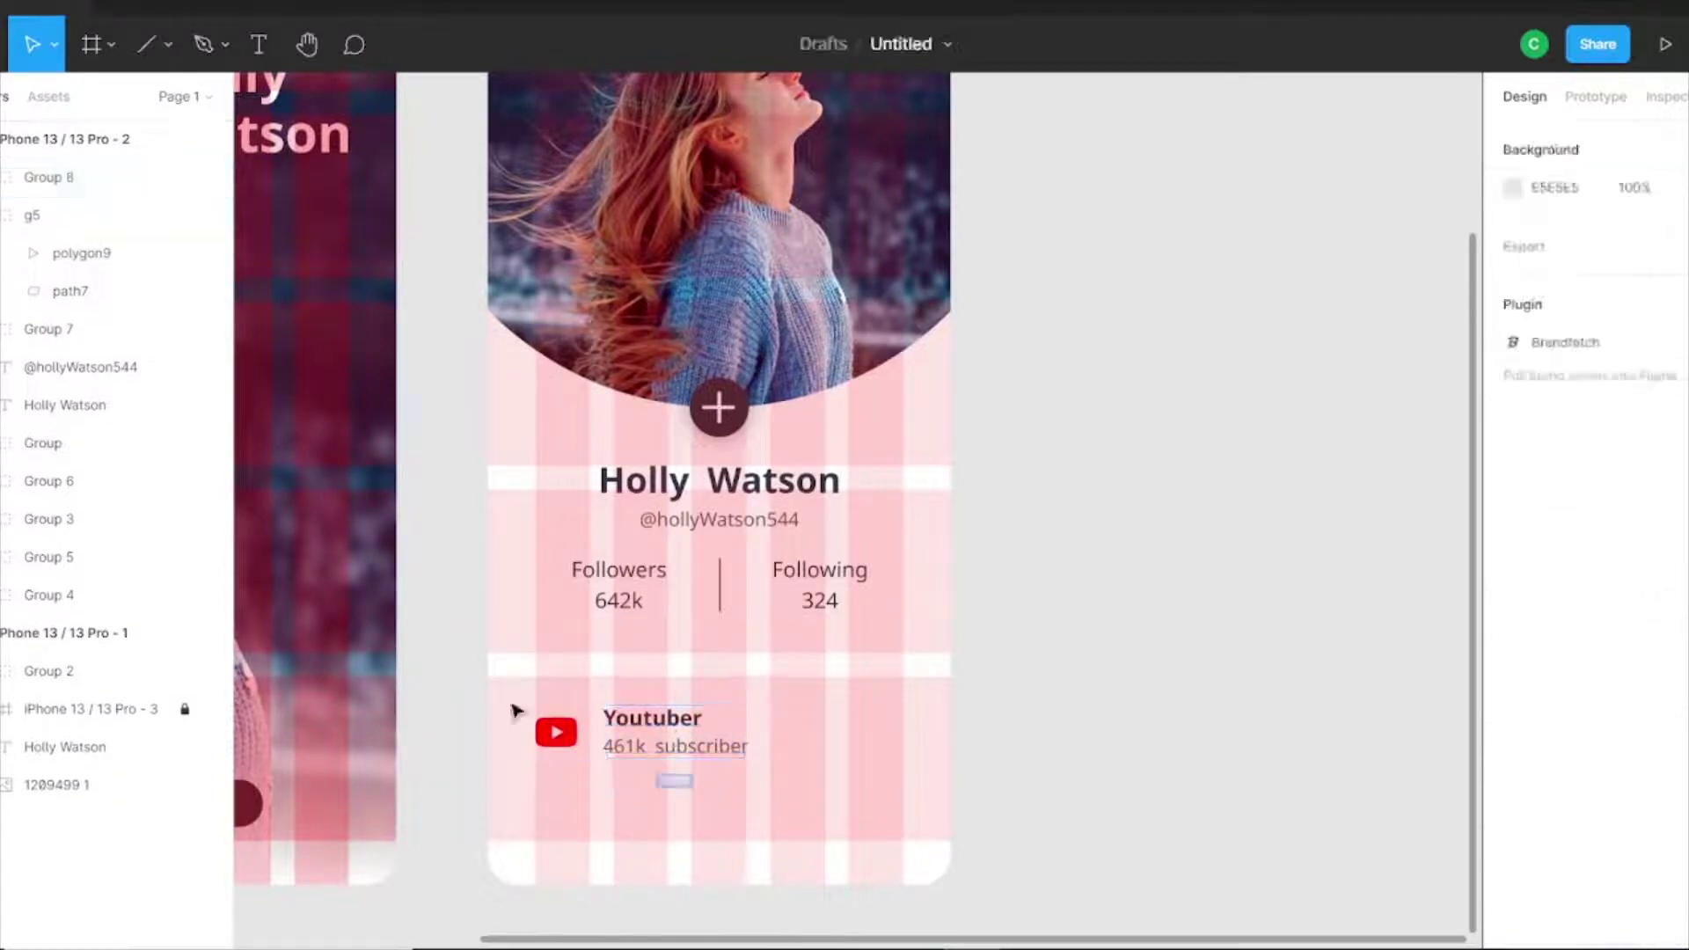
Draw a pill-shaped rectangle and place a CONTACT text label on it.
key("r")
left_click_drag(709, 652, 825, 685)
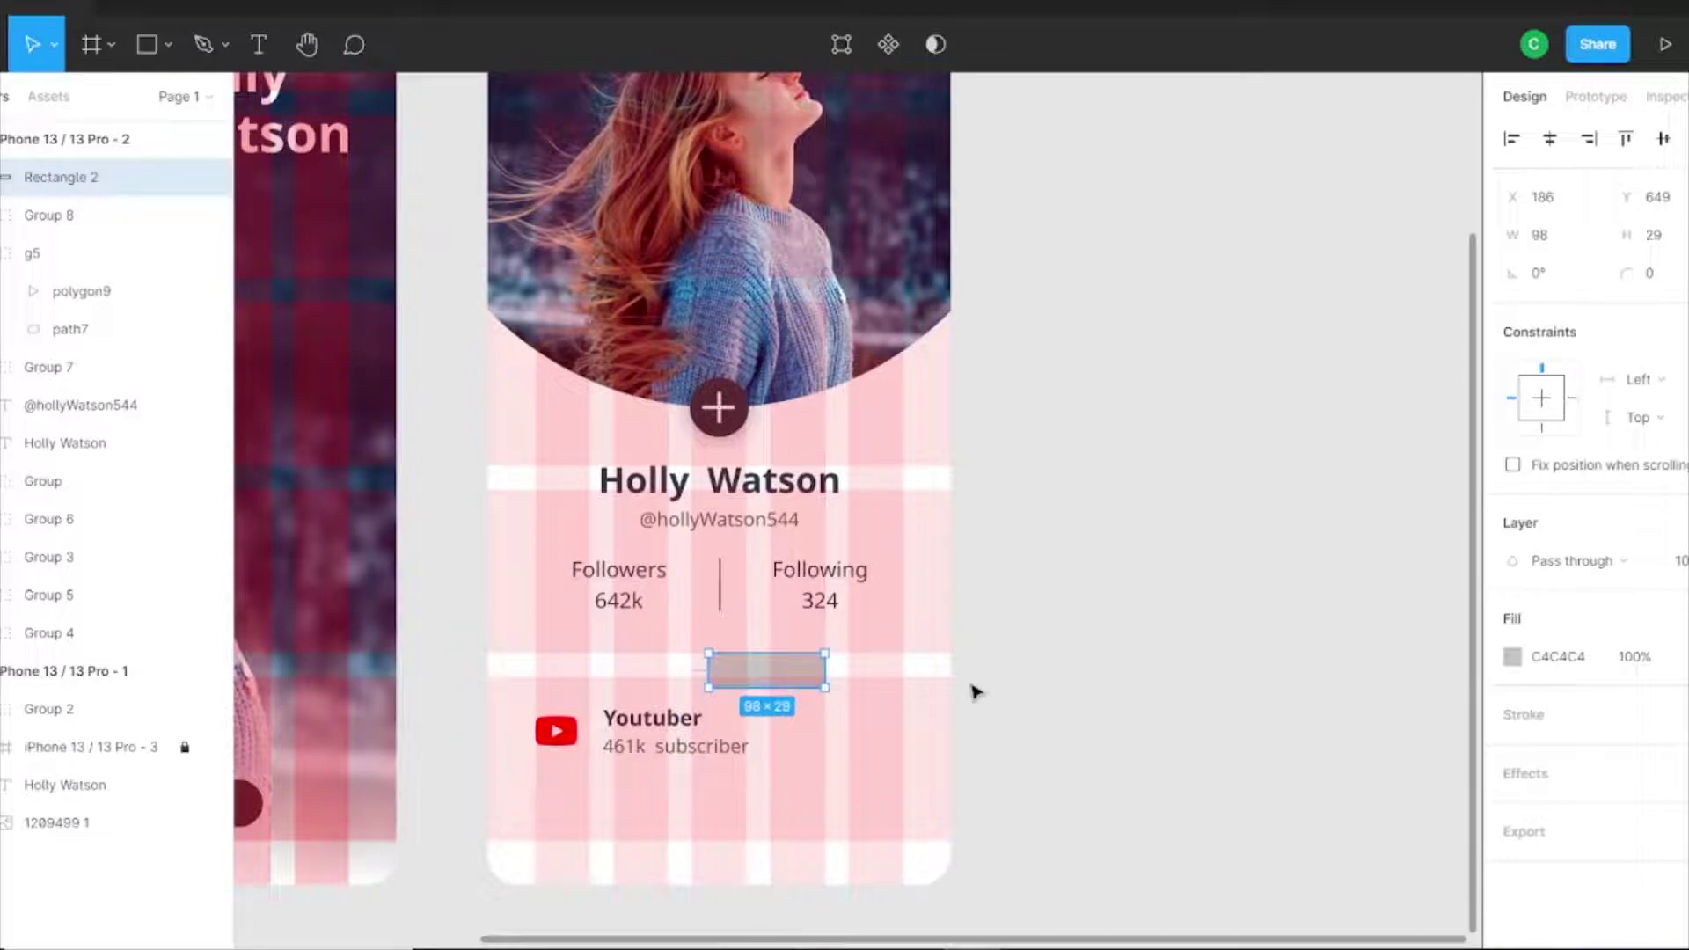
scroll(973, 690, "up", 1)
key("Escape")
left_click(258, 44)
left_click(897, 677)
type("q")
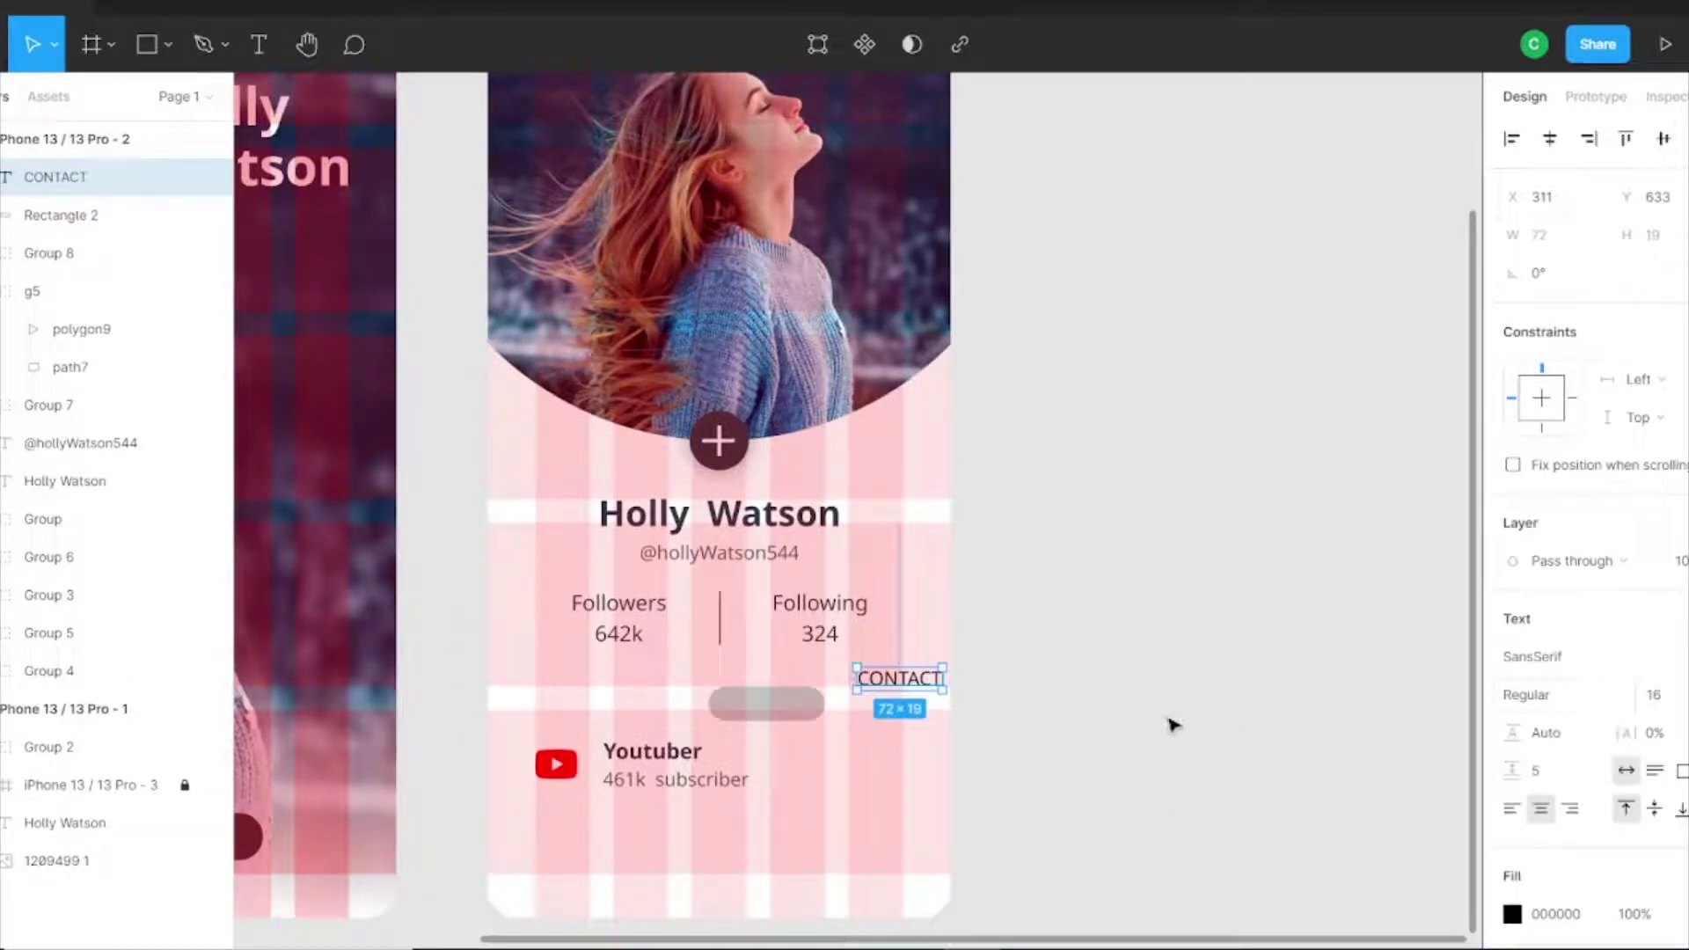
left_click_drag(897, 677, 765, 701)
key("Escape")
Fill the pill with a blue-to-cyan linear gradient.
left_click(814, 708)
left_click(1512, 656)
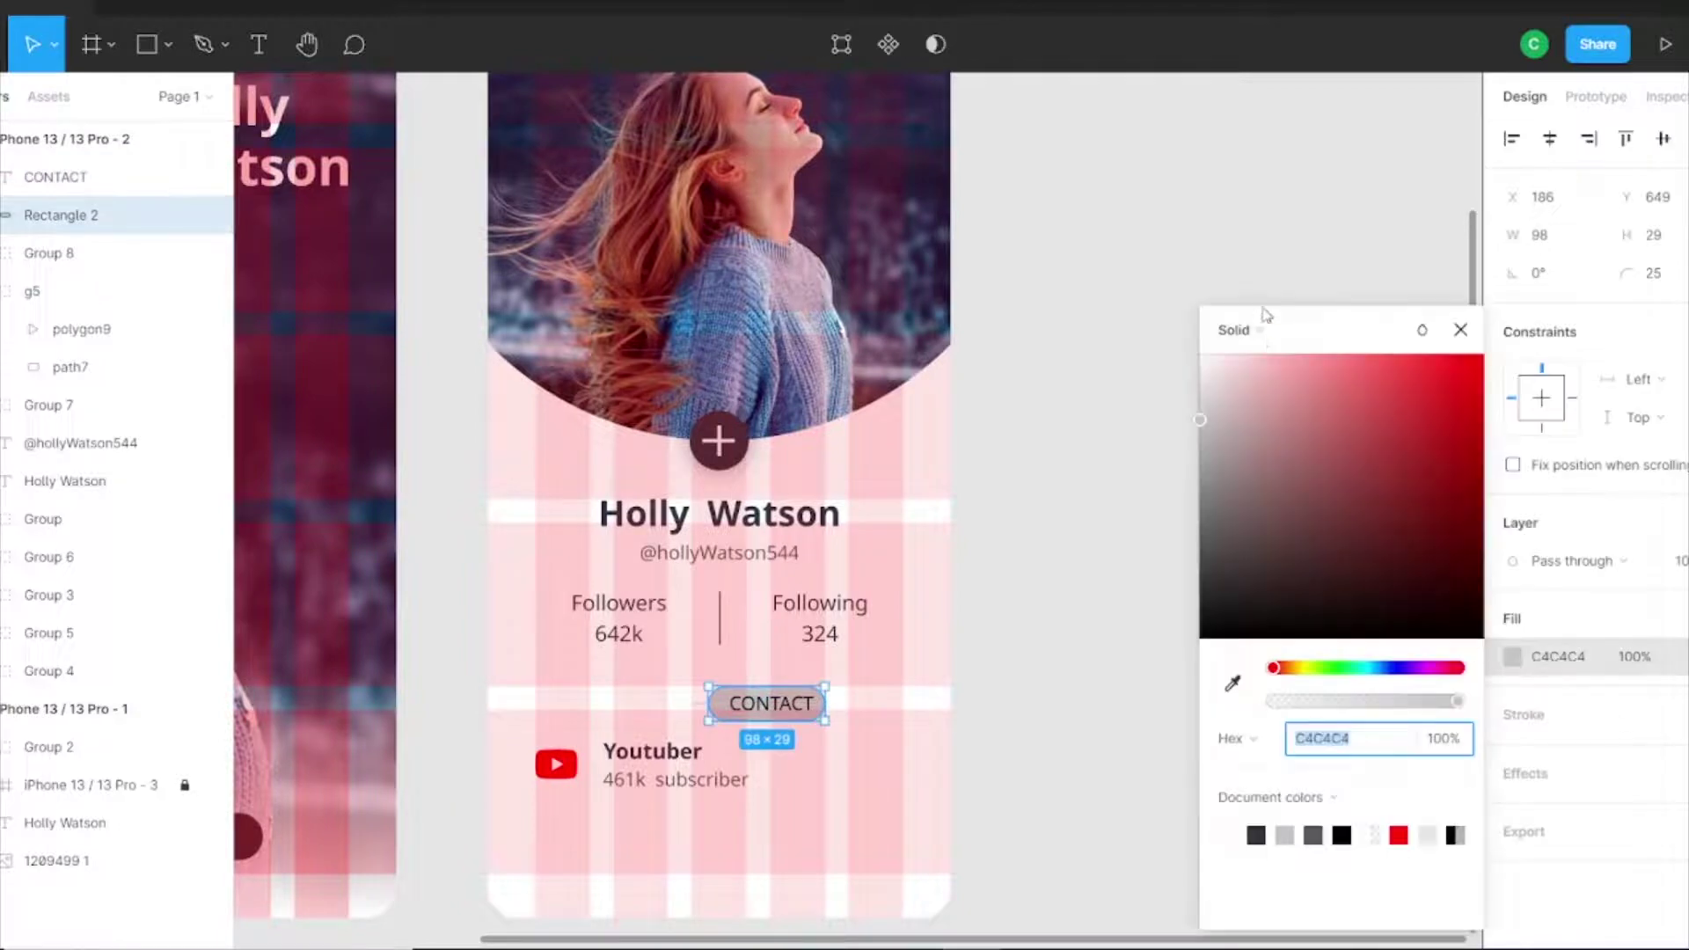
left_click(1381, 674)
left_click(1456, 354)
left_click(1456, 298)
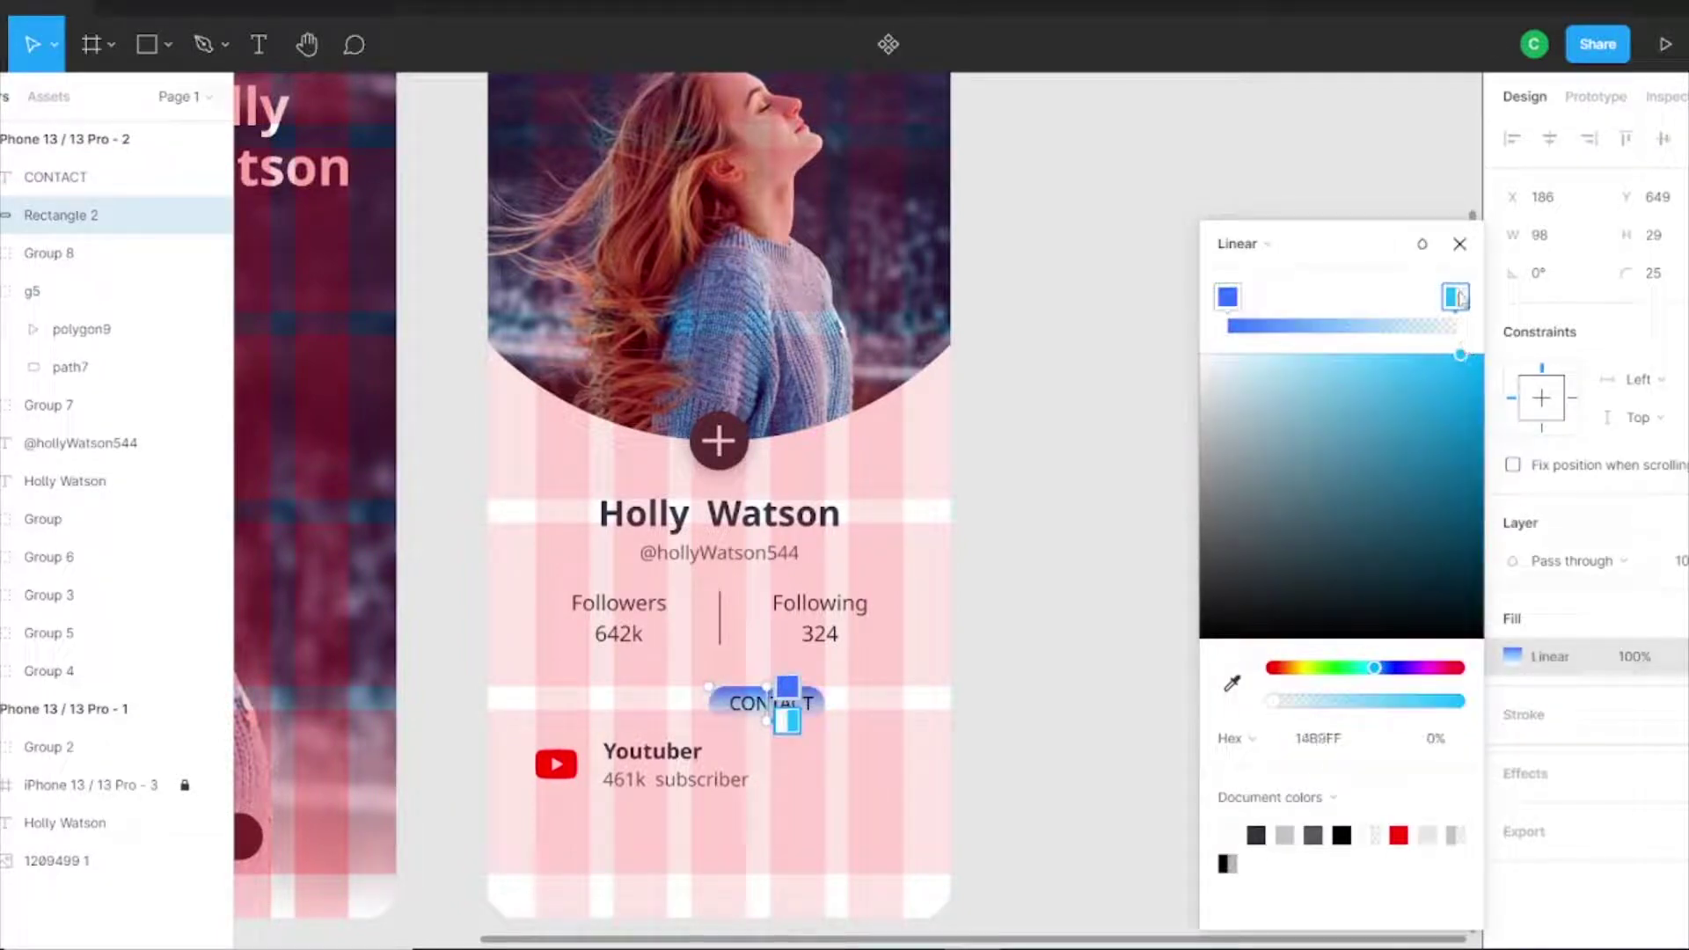
left_click(1457, 701)
left_click(1227, 297)
key("i")
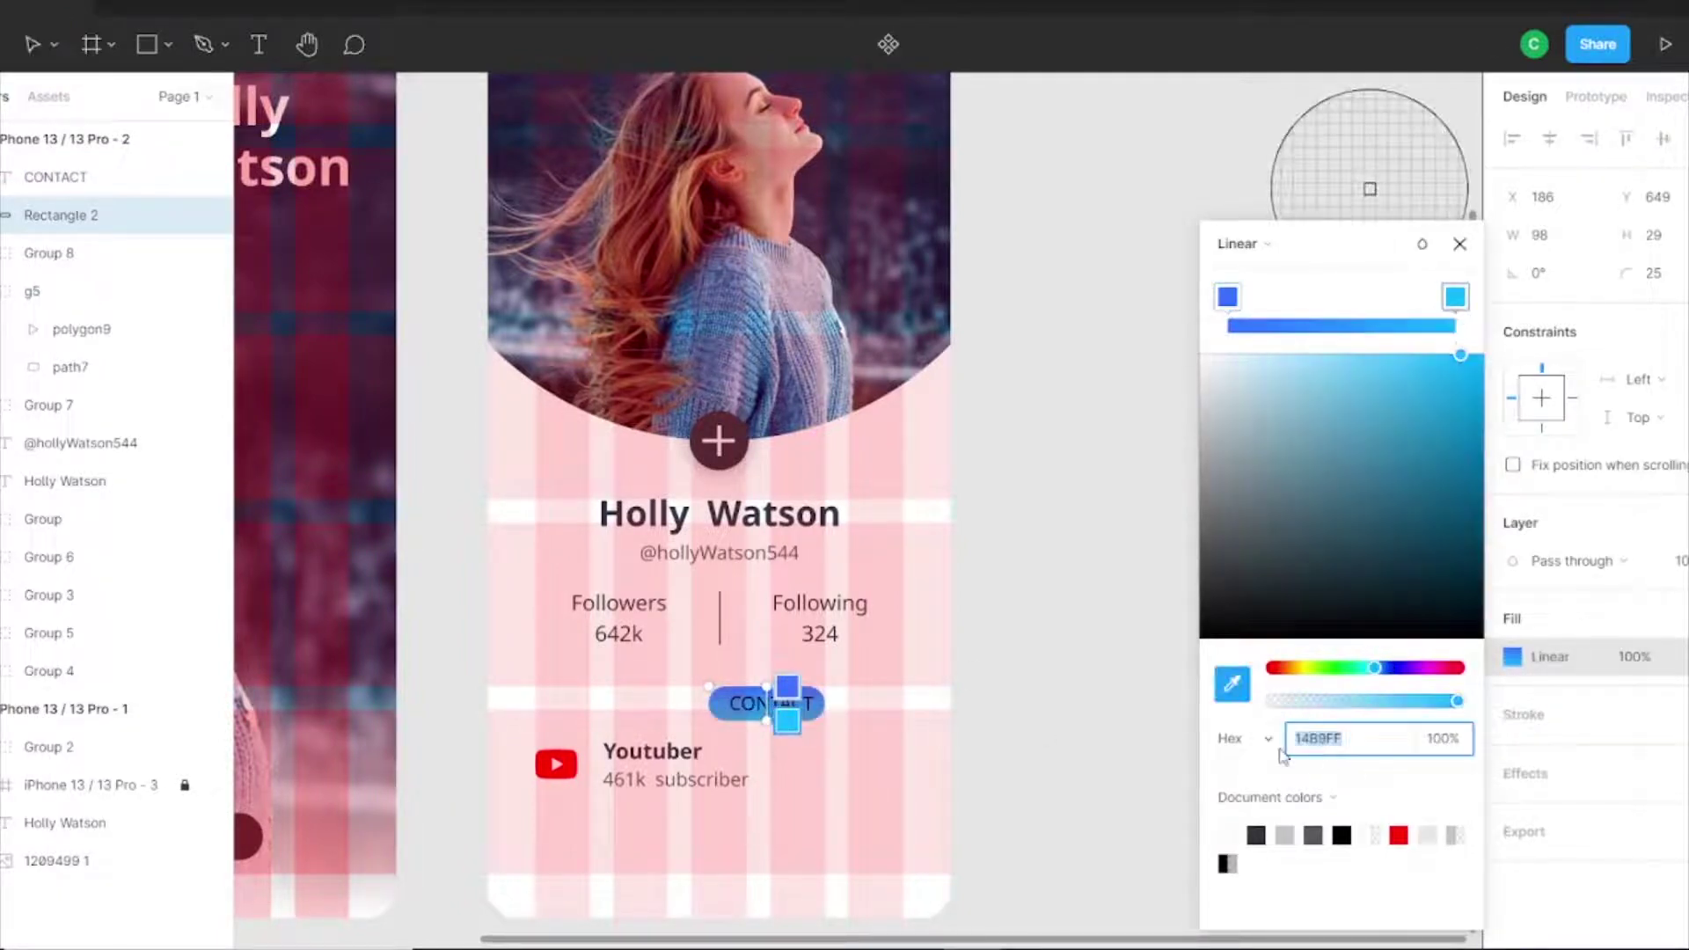
left_click(764, 690)
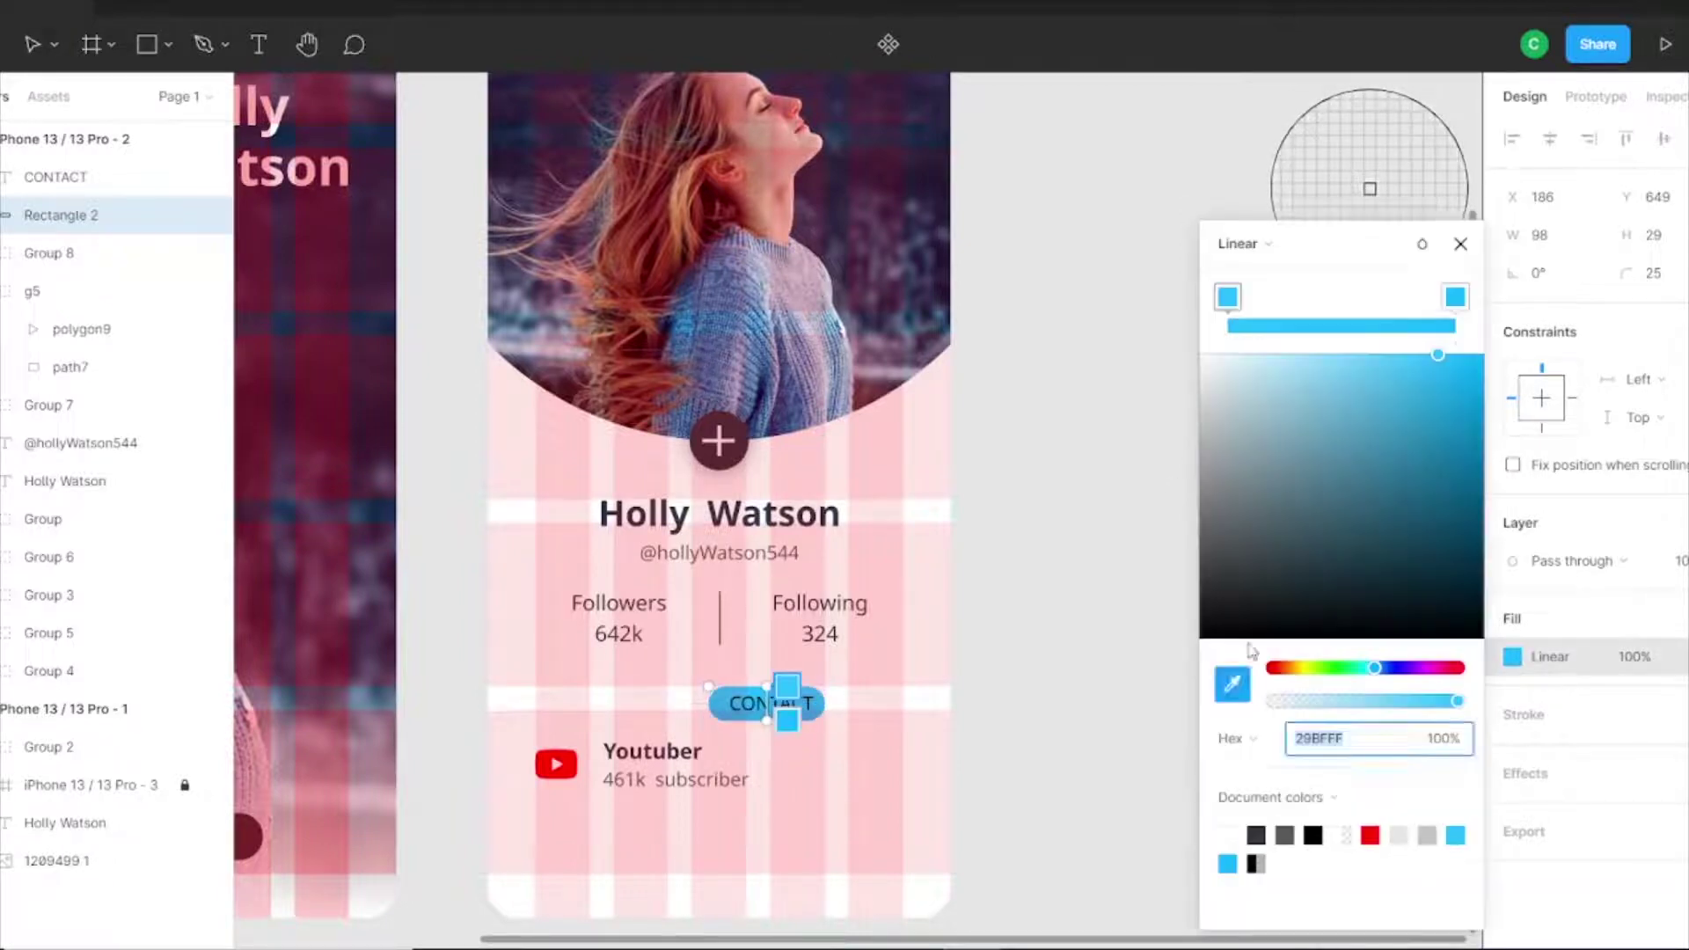
key("Escape")
Make the CONTACT text size 14 and white.
key("shift+Tab")
left_click(1663, 695)
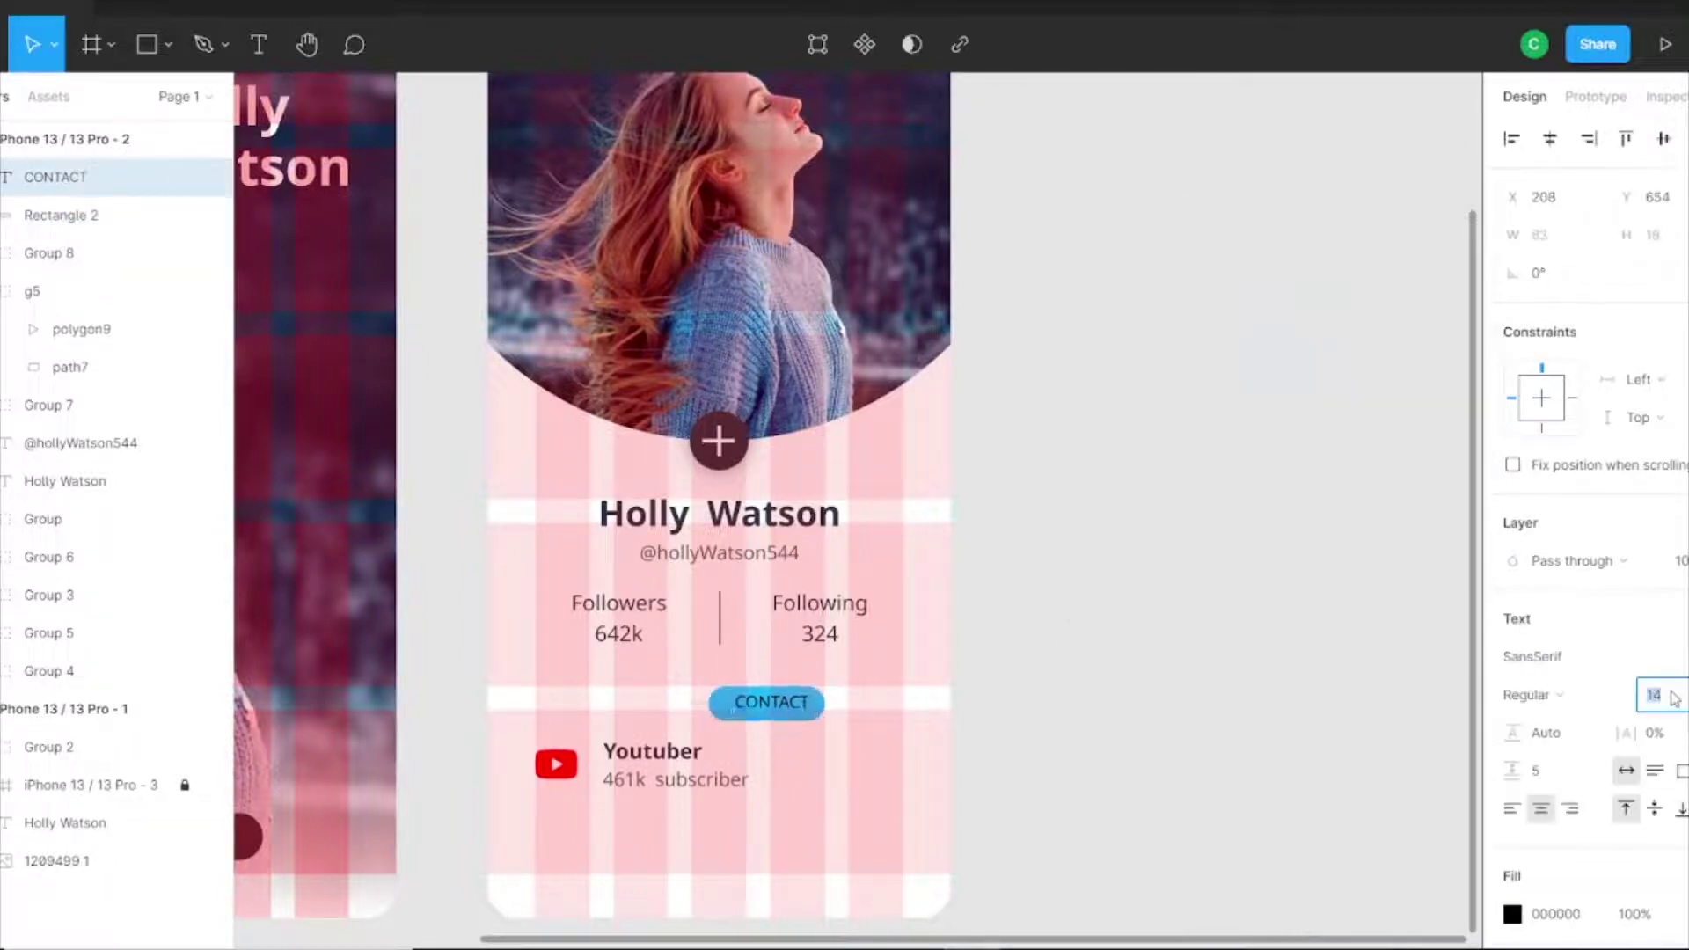
left_click(1513, 912)
left_click(814, 713)
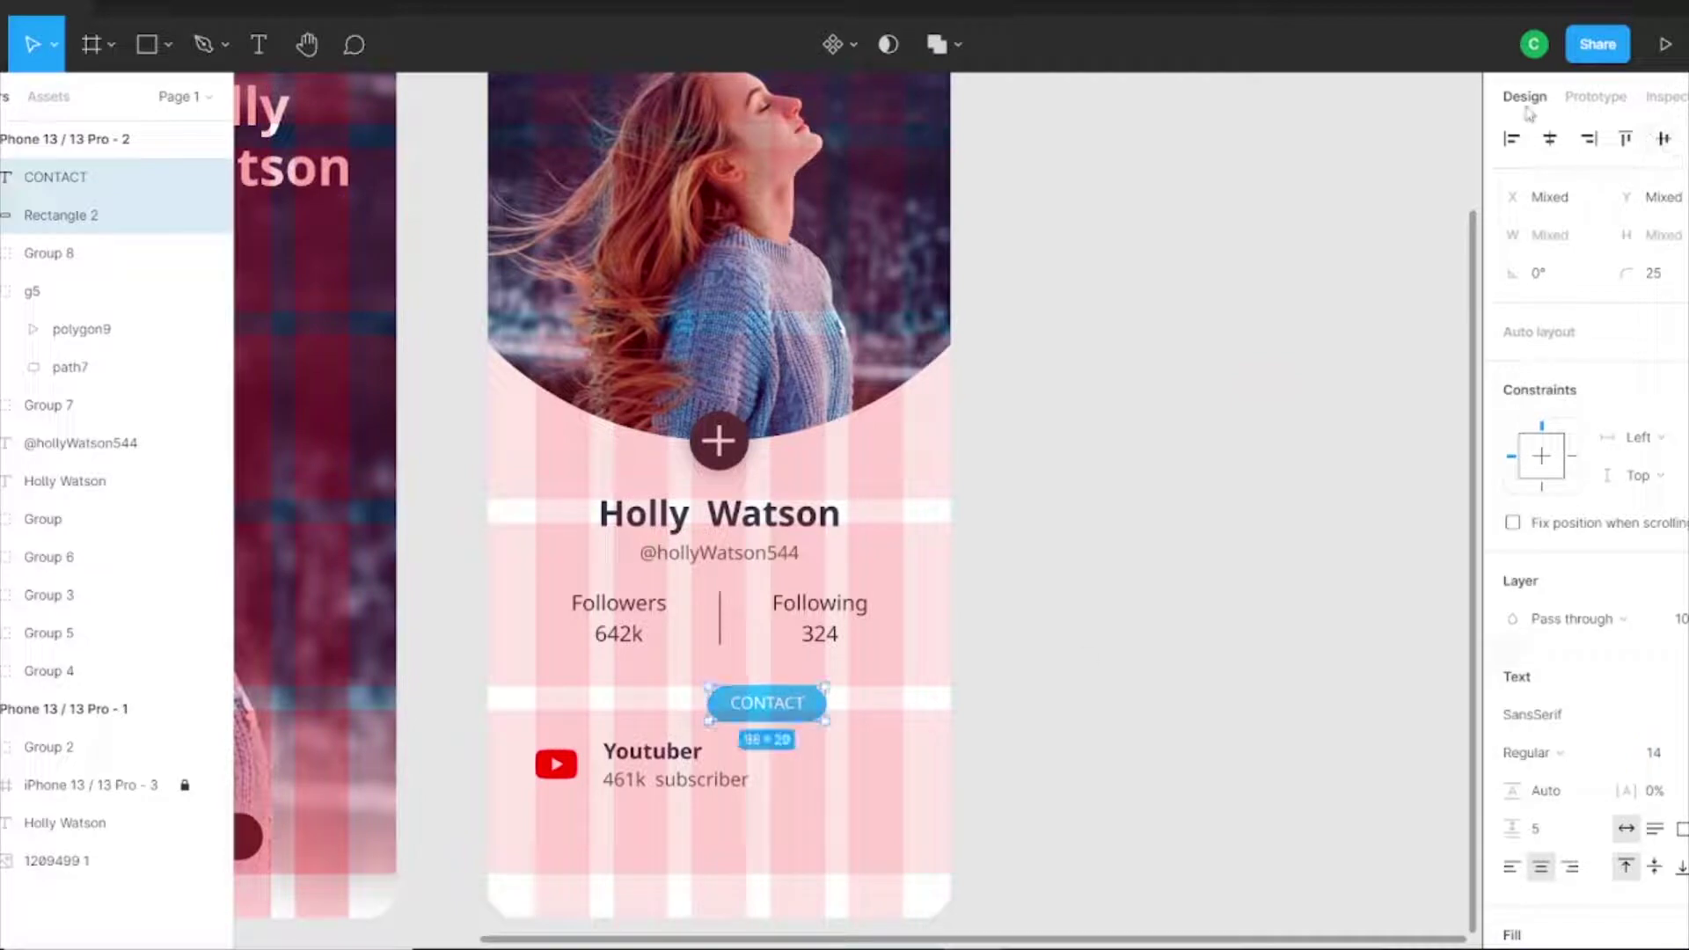
Duplicate the button rectangle and give the back copy a Layer blur of 20.
left_click(1086, 657)
left_click(807, 717)
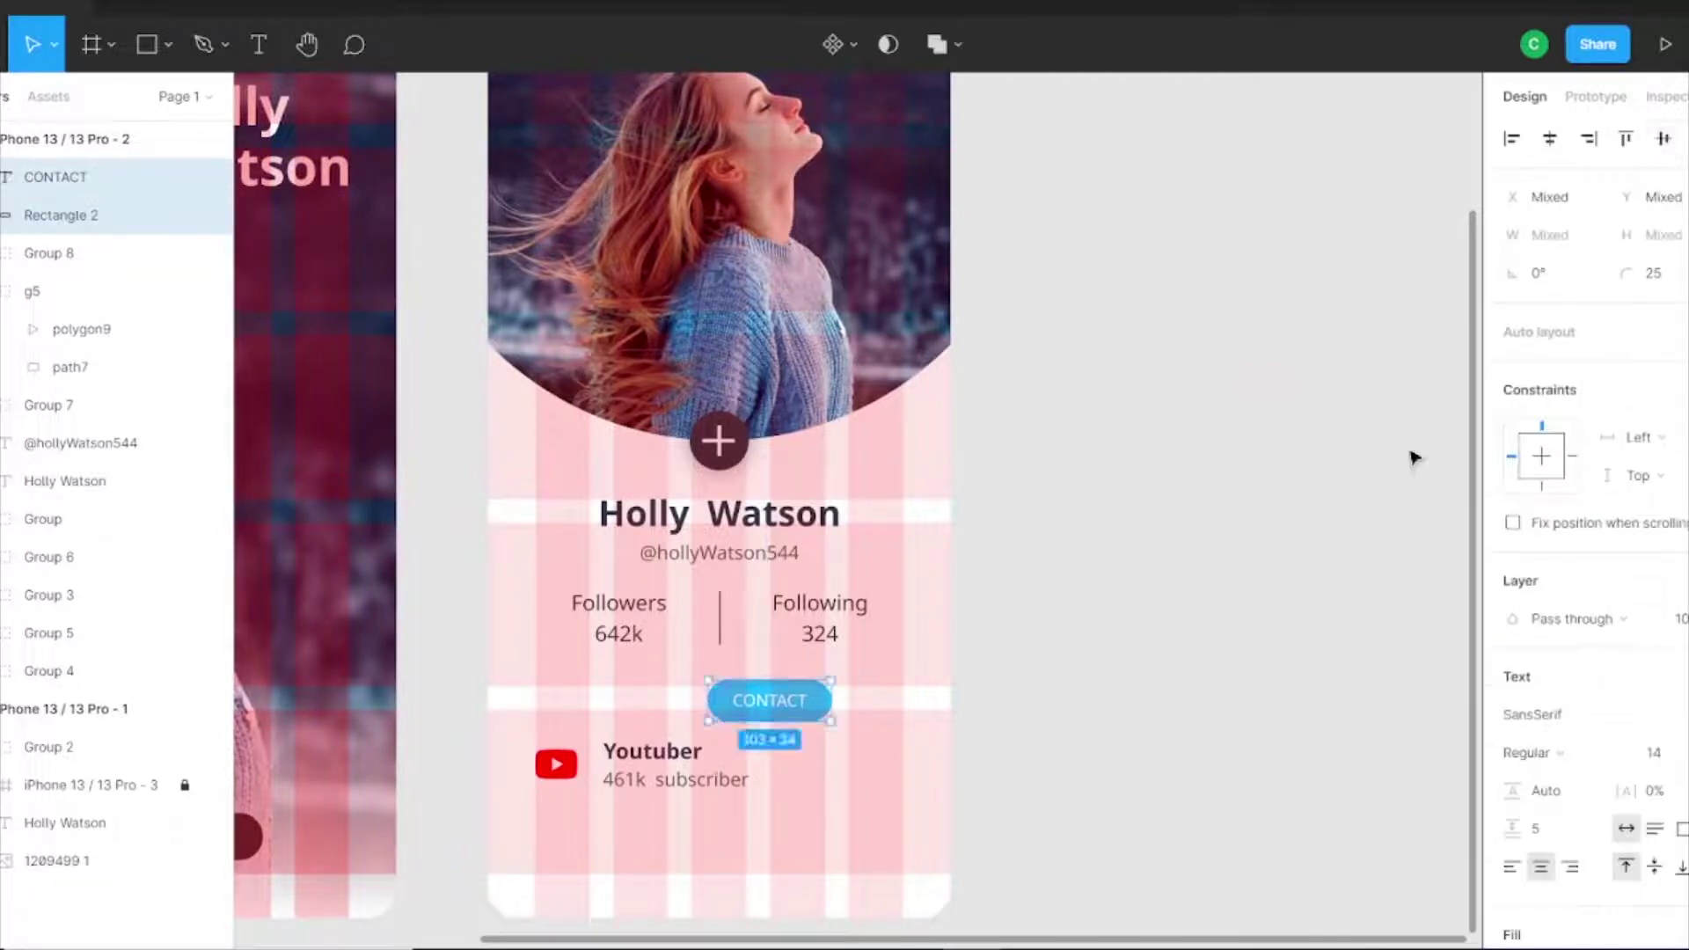
key("ctrl+c")
key("ctrl+v")
left_click(1674, 773)
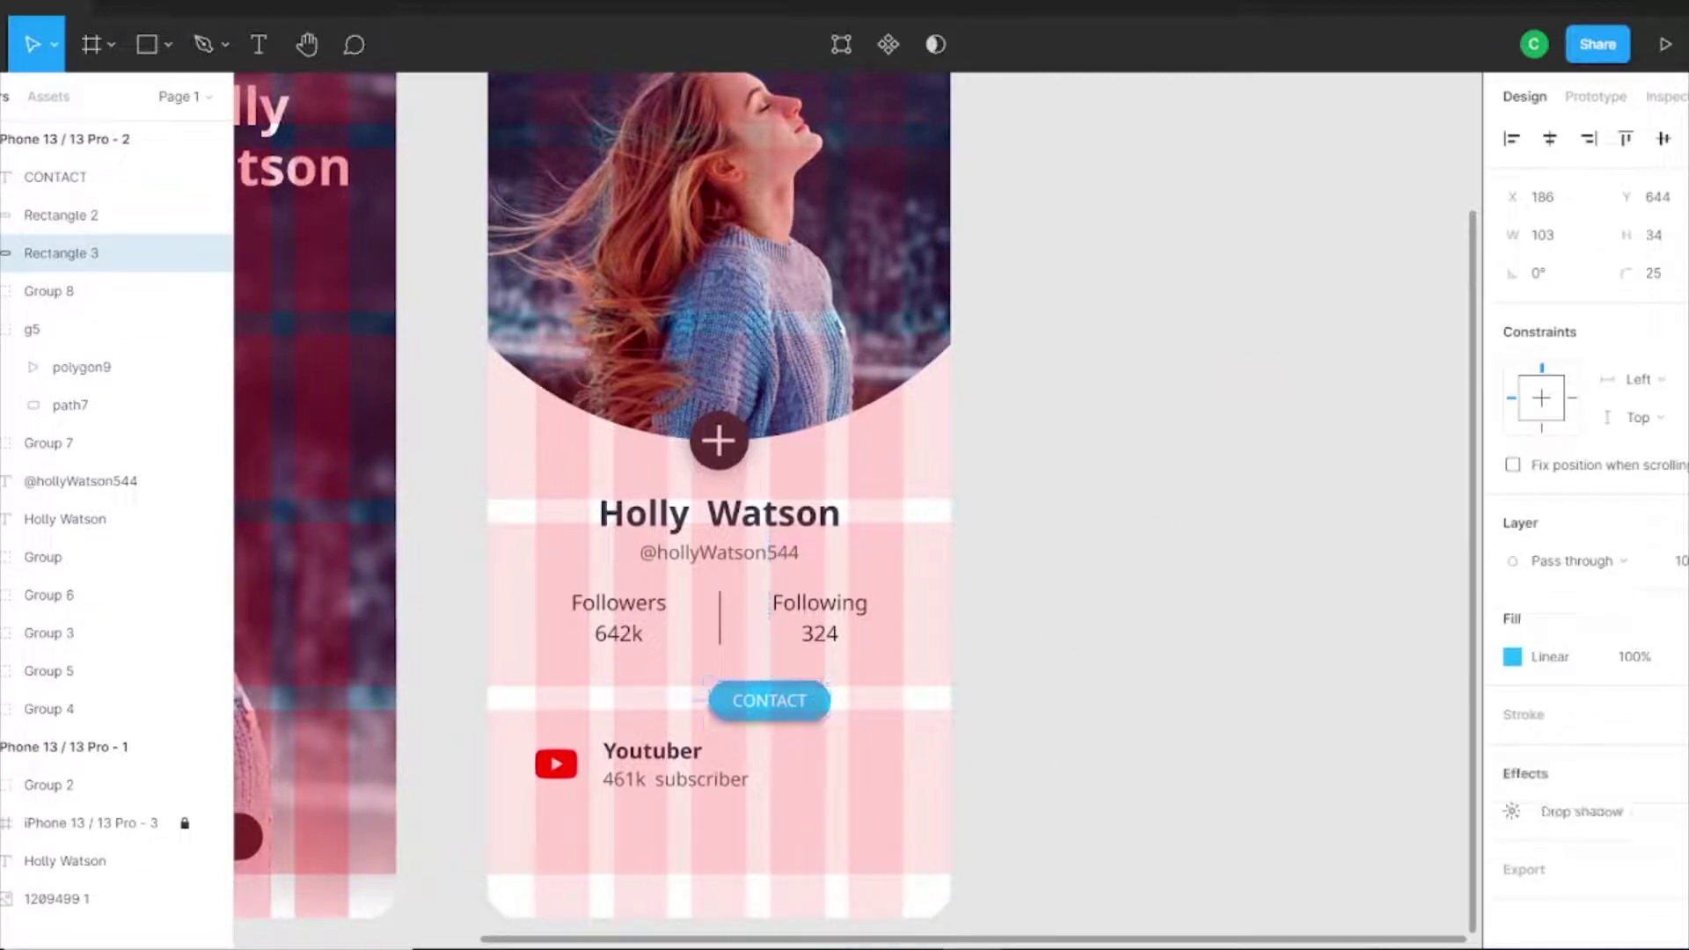
left_click(1513, 811)
left_click(1679, 560)
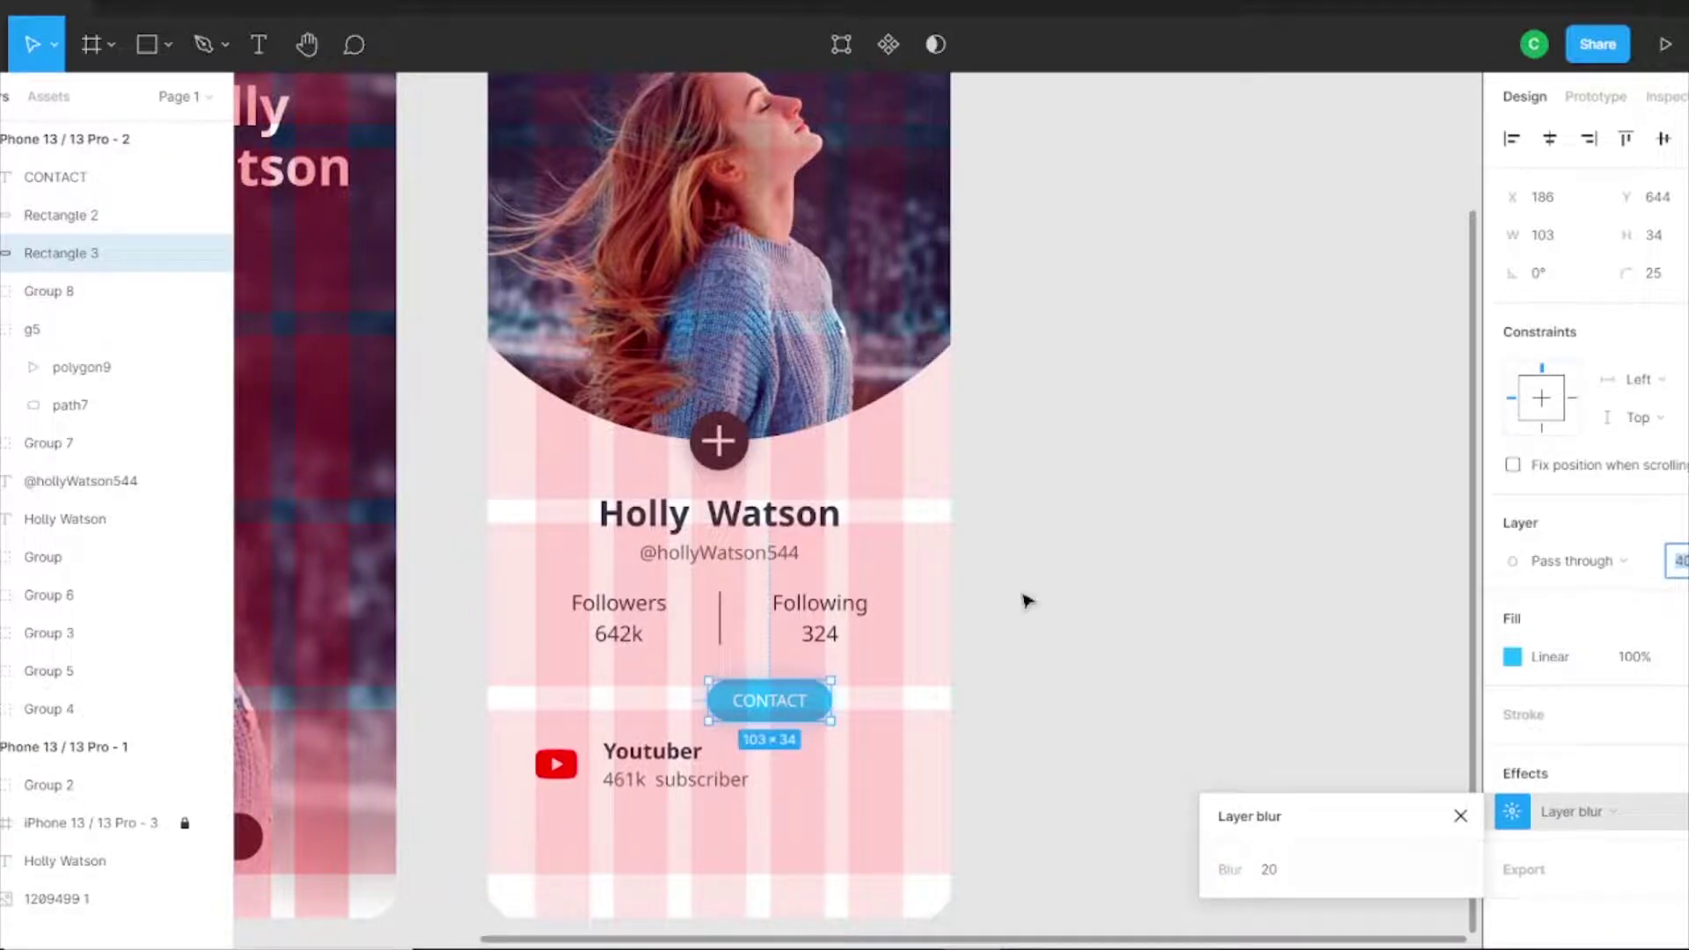
Group the CONTACT button parts as Group 9 and centre it horizontally.
left_click_drag(866, 700, 757, 695)
key("ctrl+g")
key("alt+h")
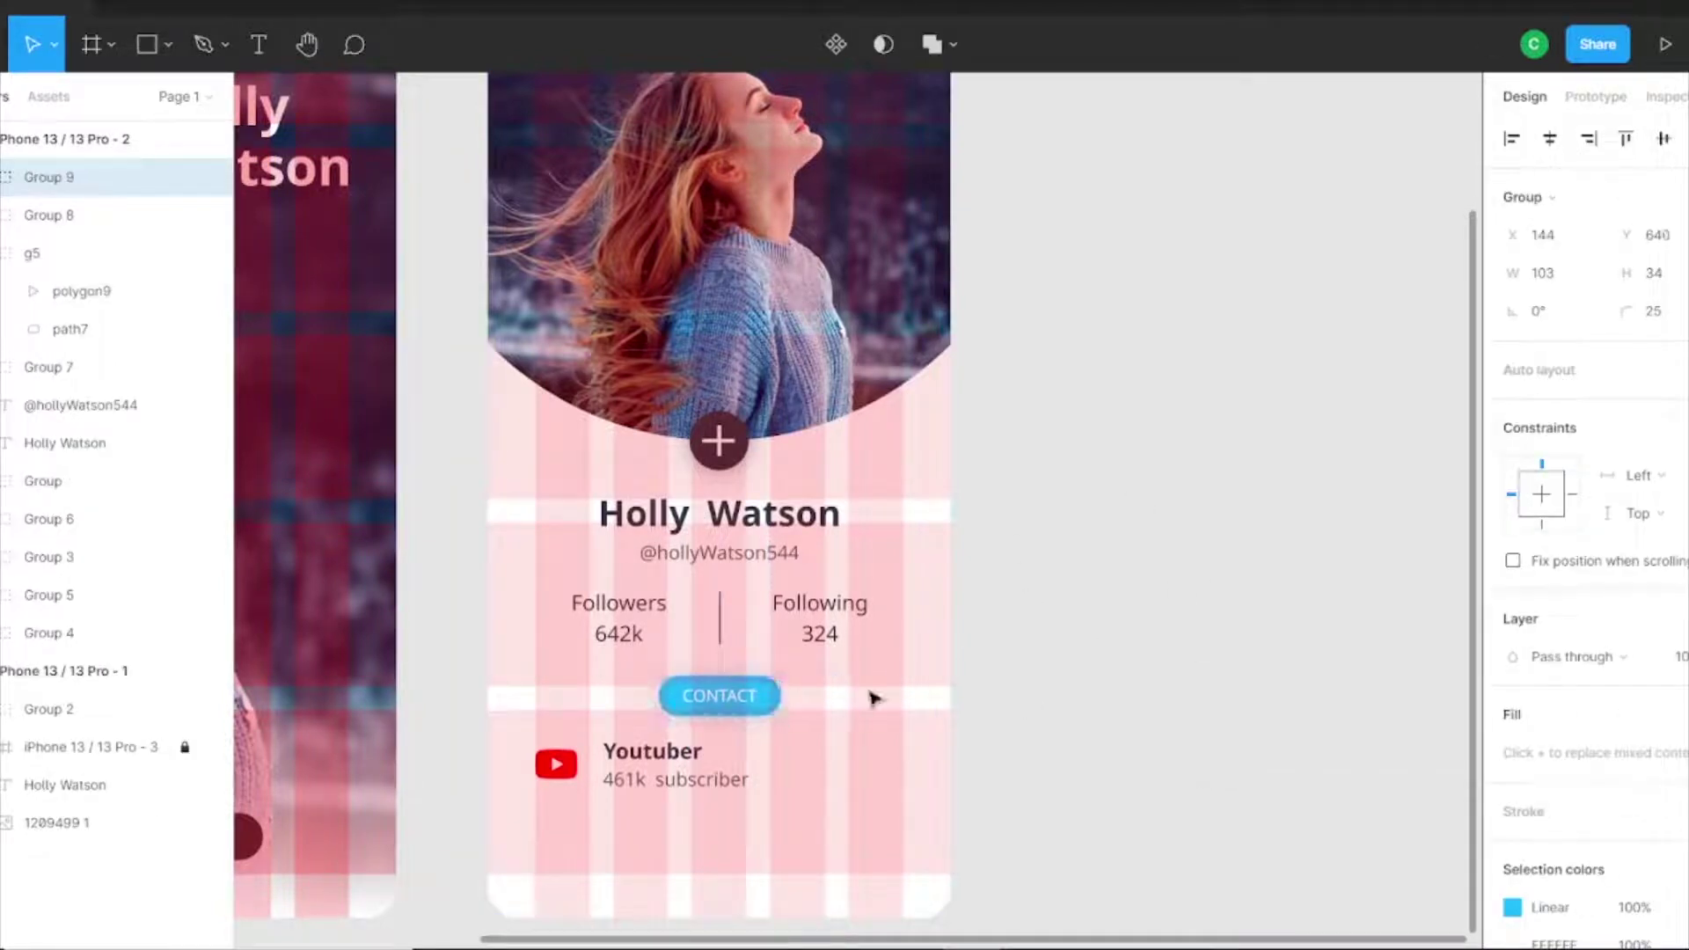
left_click(719, 616, "ctrl")
left_click(820, 616, "ctrl+shift")
left_click(619, 616, "ctrl+shift")
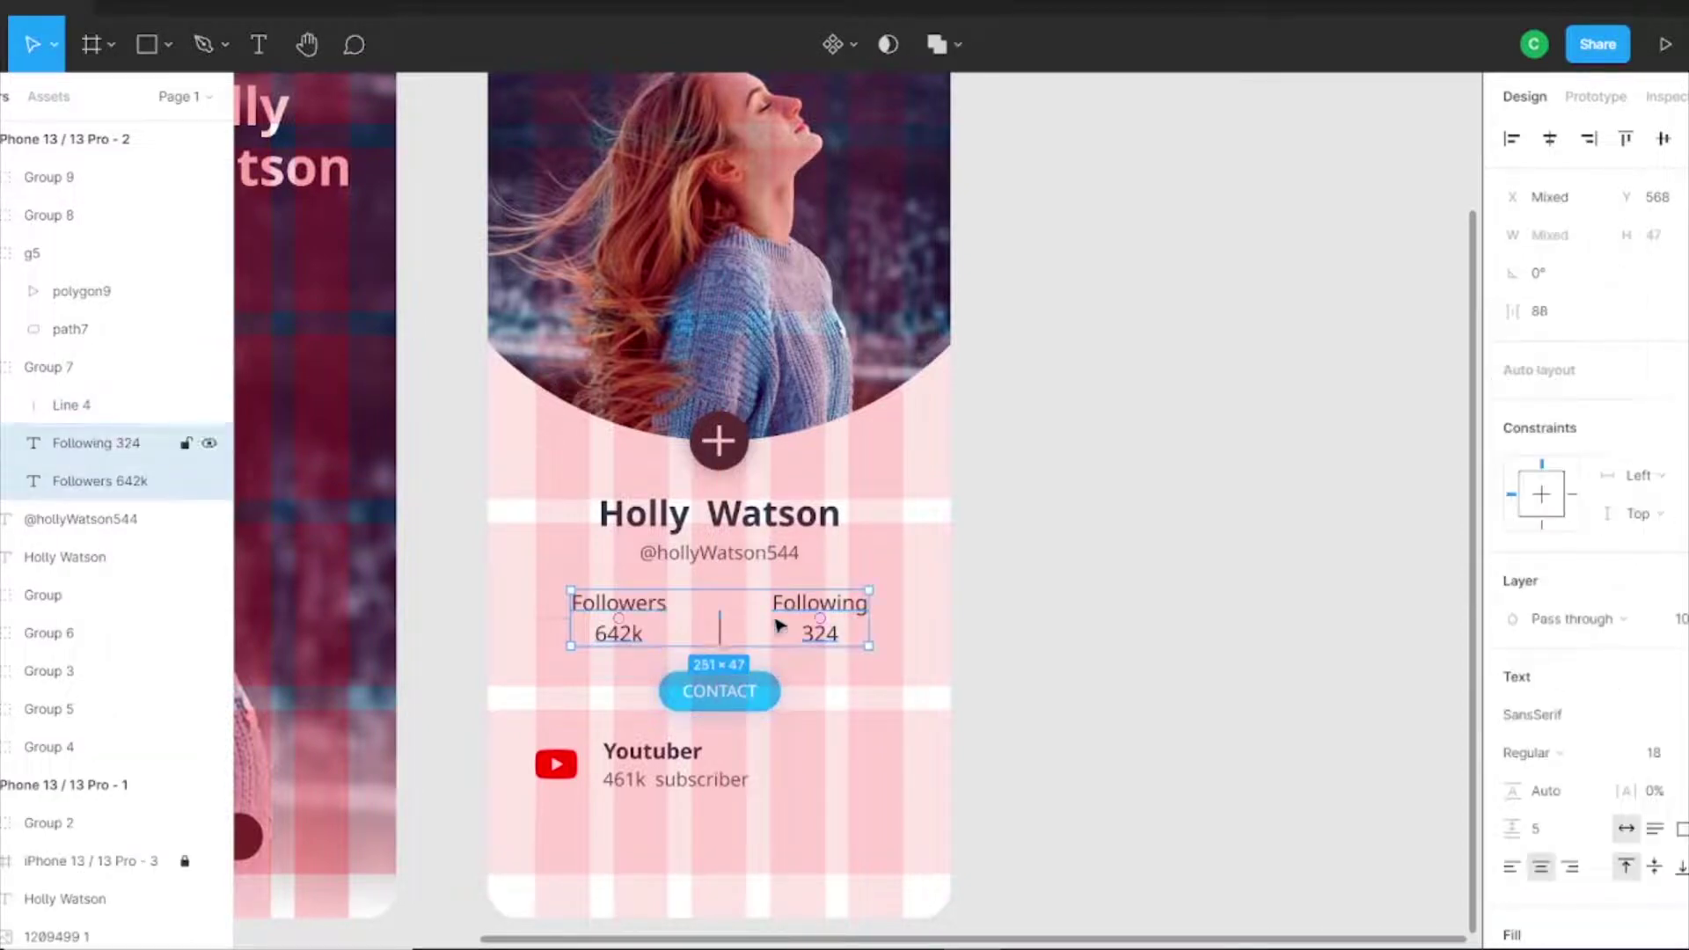
left_click(717, 695)
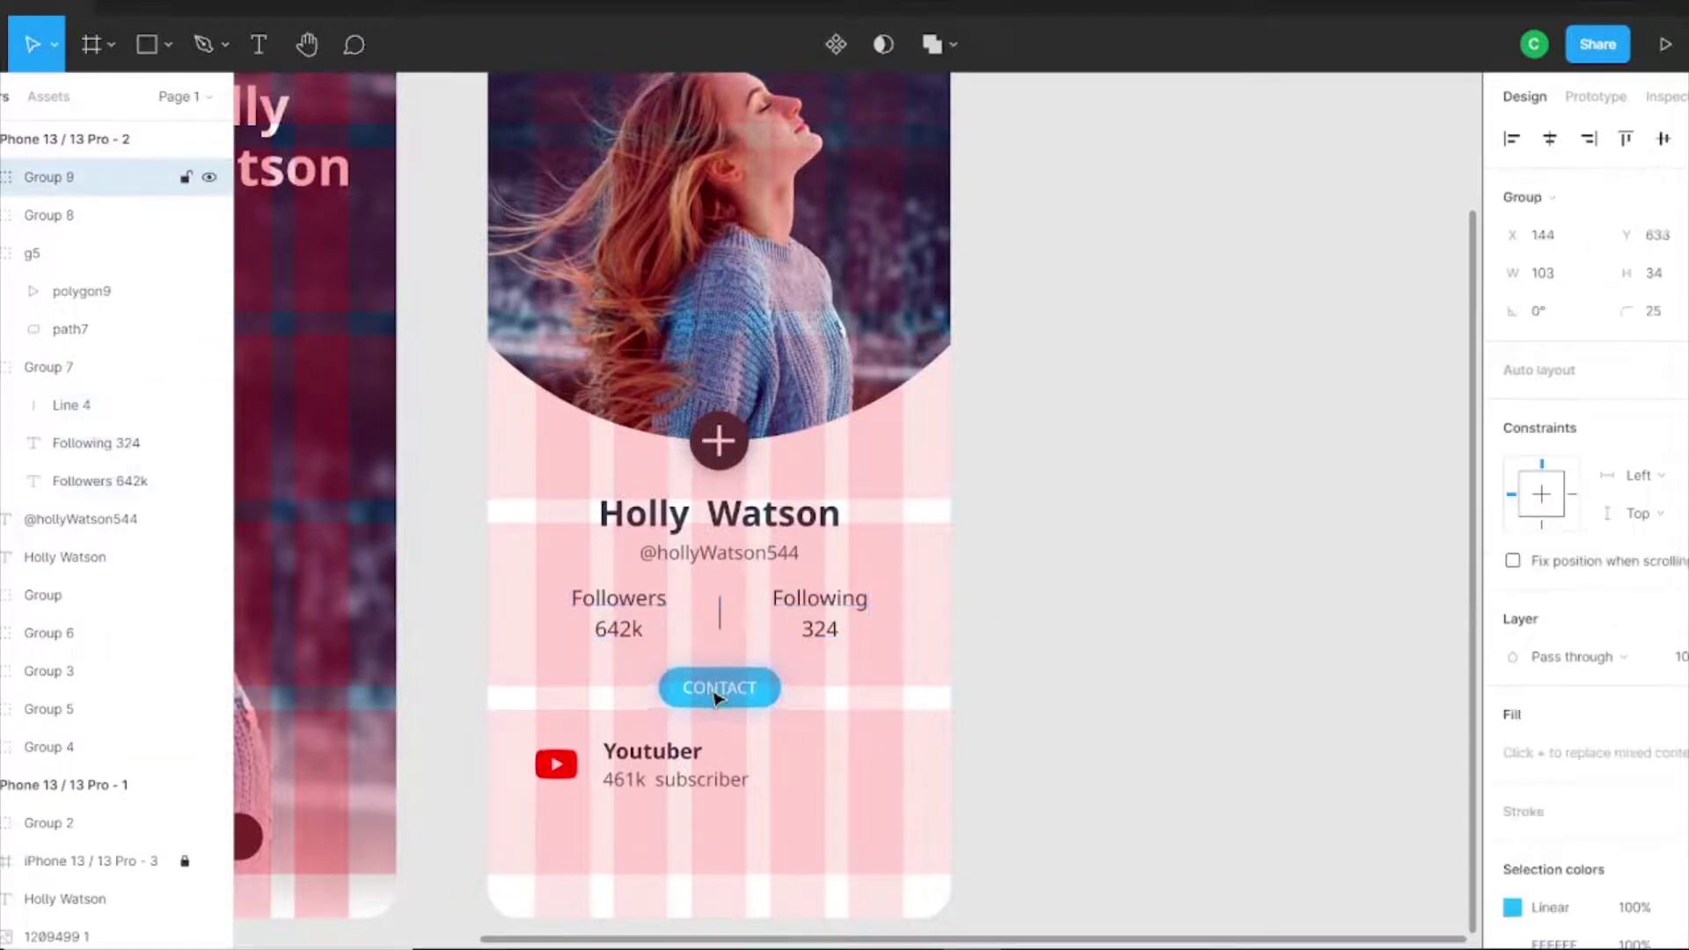
left_click_drag(519, 730, 756, 796)
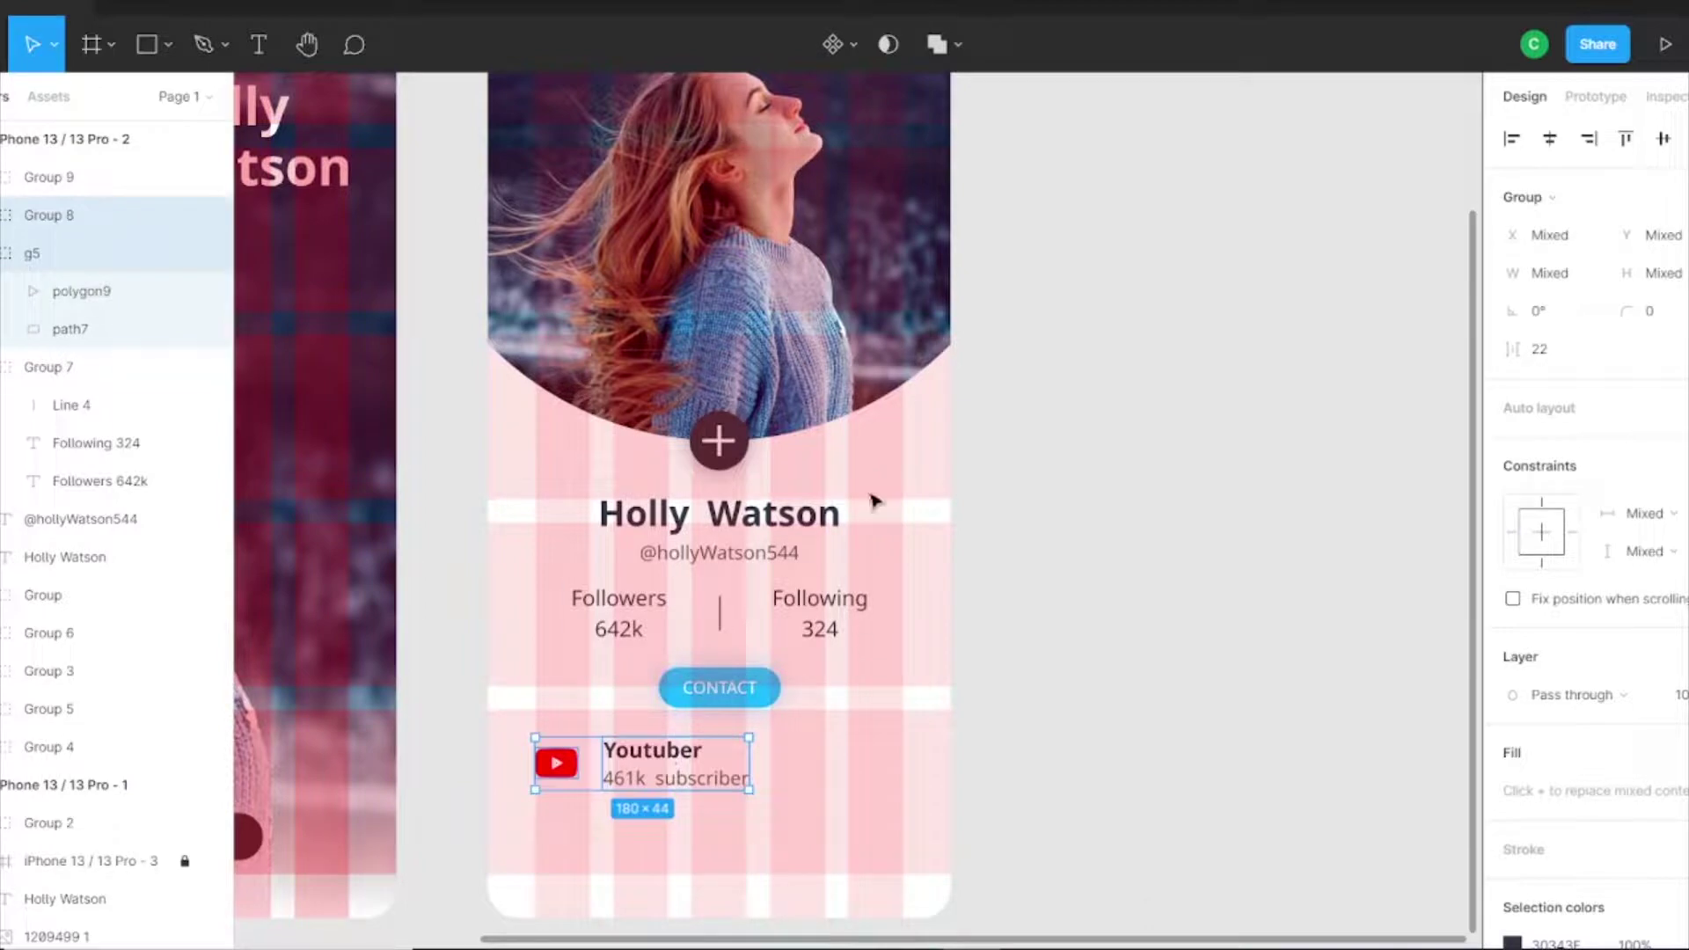
left_click_drag(873, 502, 754, 578)
Group the plus button with its circle as Group 10.
left_click(718, 440)
scroll(848, 510, "up", 5)
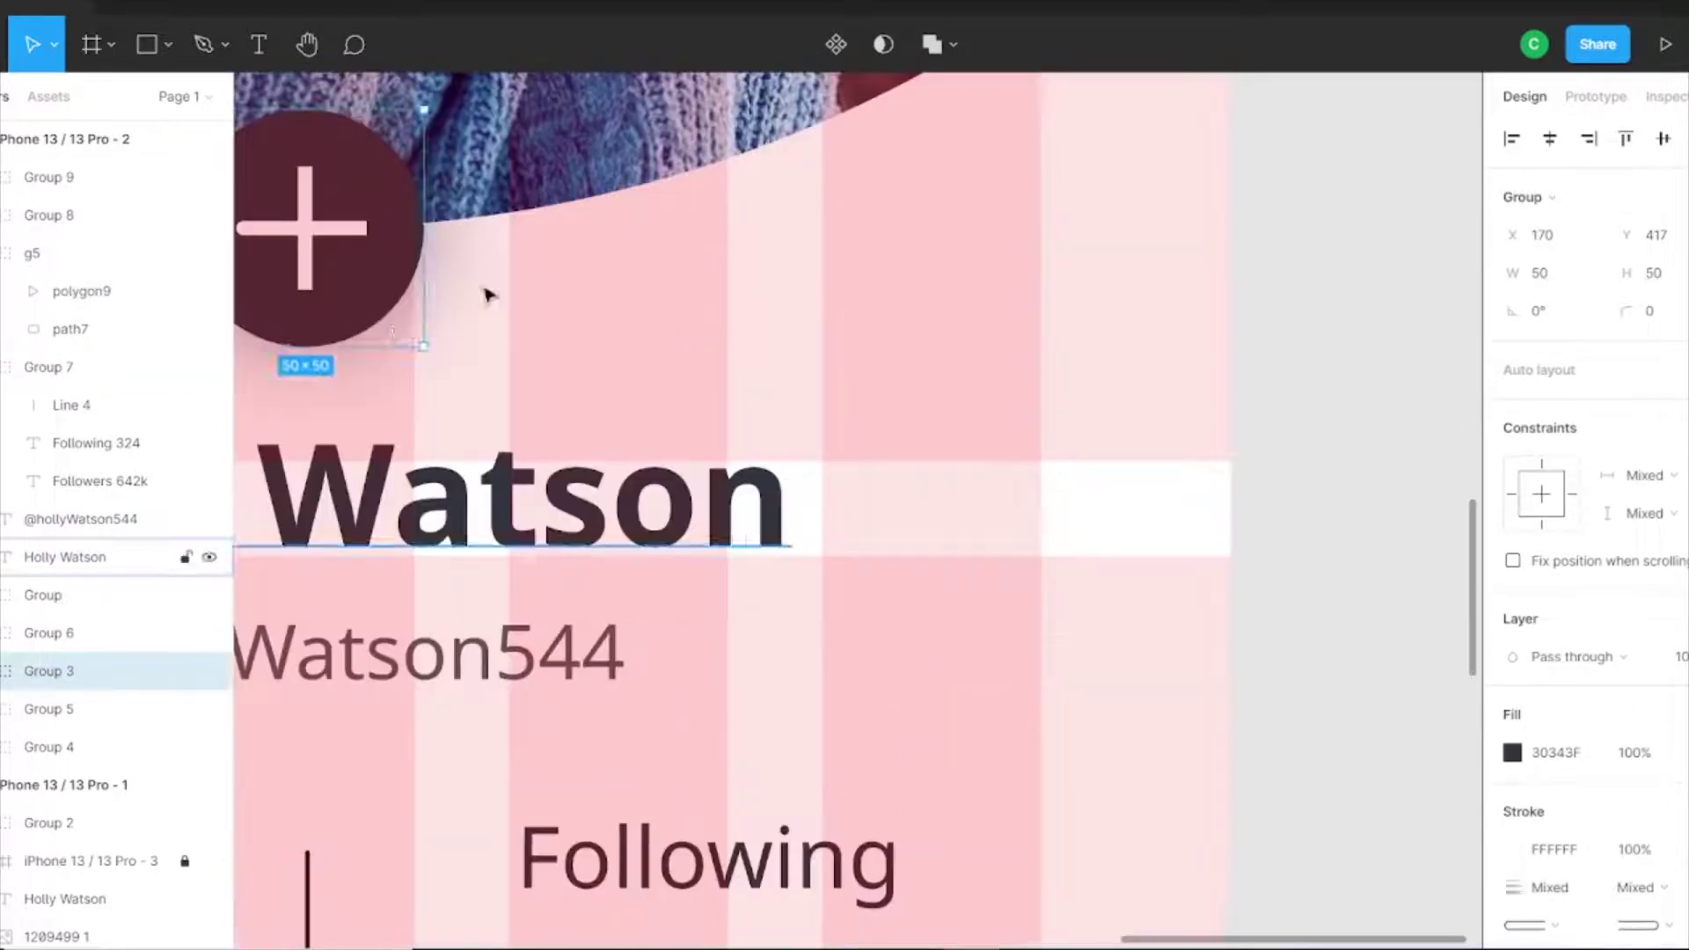
left_click(396, 331, "shift")
scroll(439, 308, "left", 3)
key("ctrl+g")
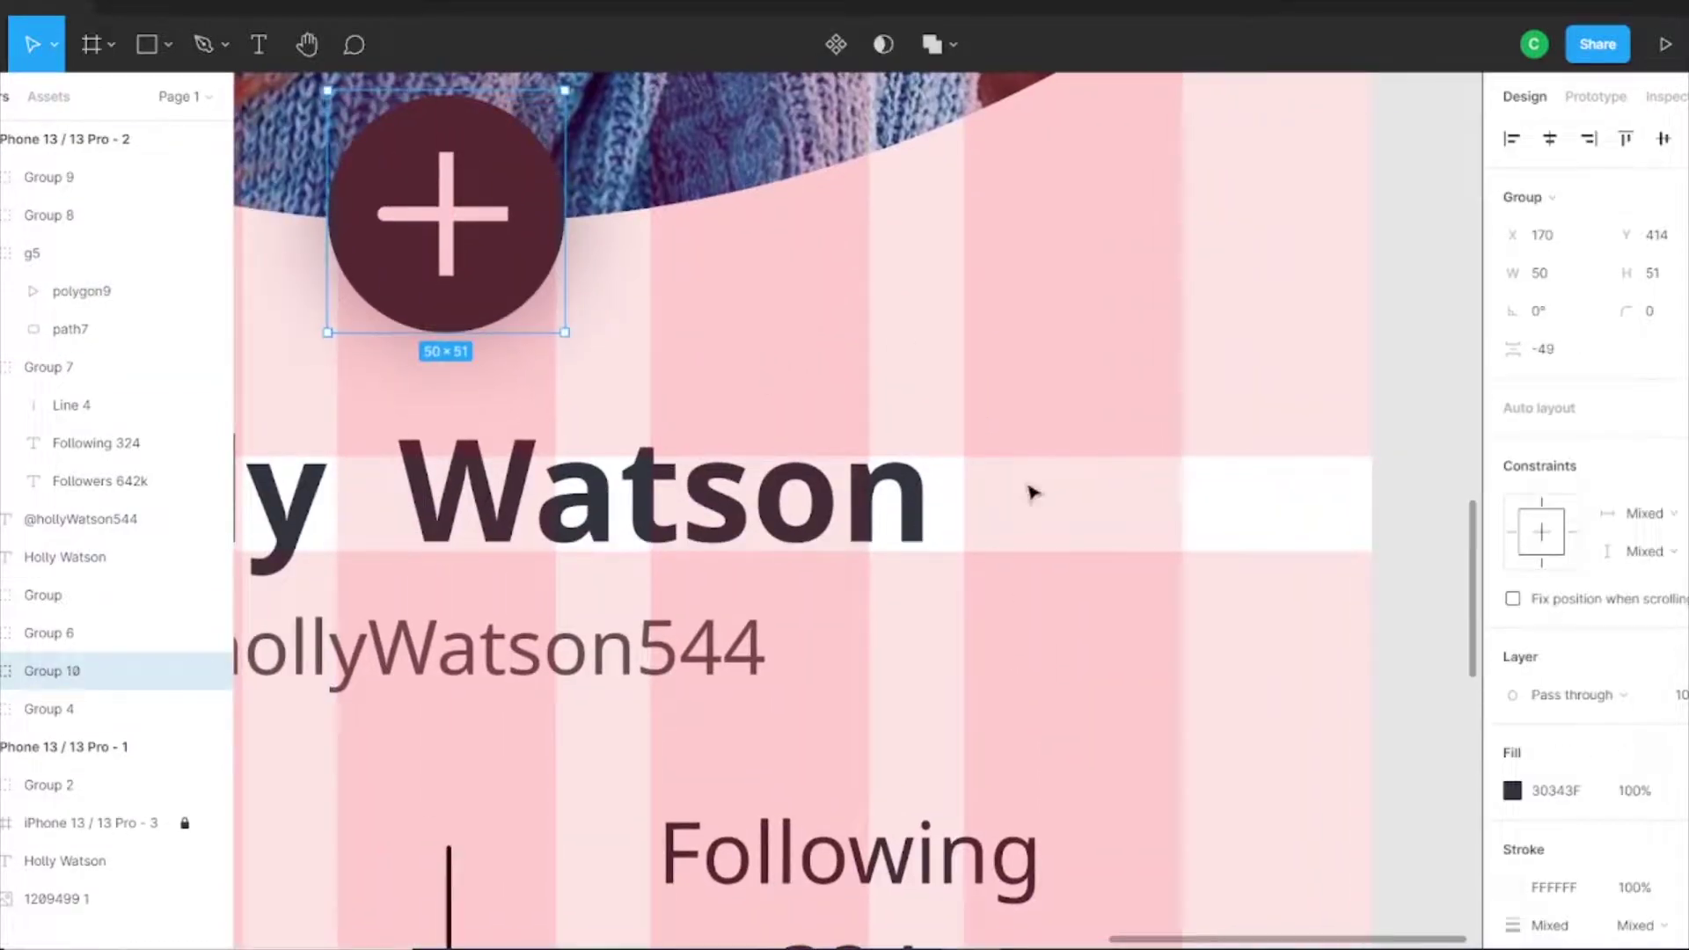
Nudge the stats and CONTACT button group slightly higher.
left_click_drag(1034, 493, 490, 660)
scroll(490, 660, "down", 3)
left_click(913, 665)
left_click(592, 923)
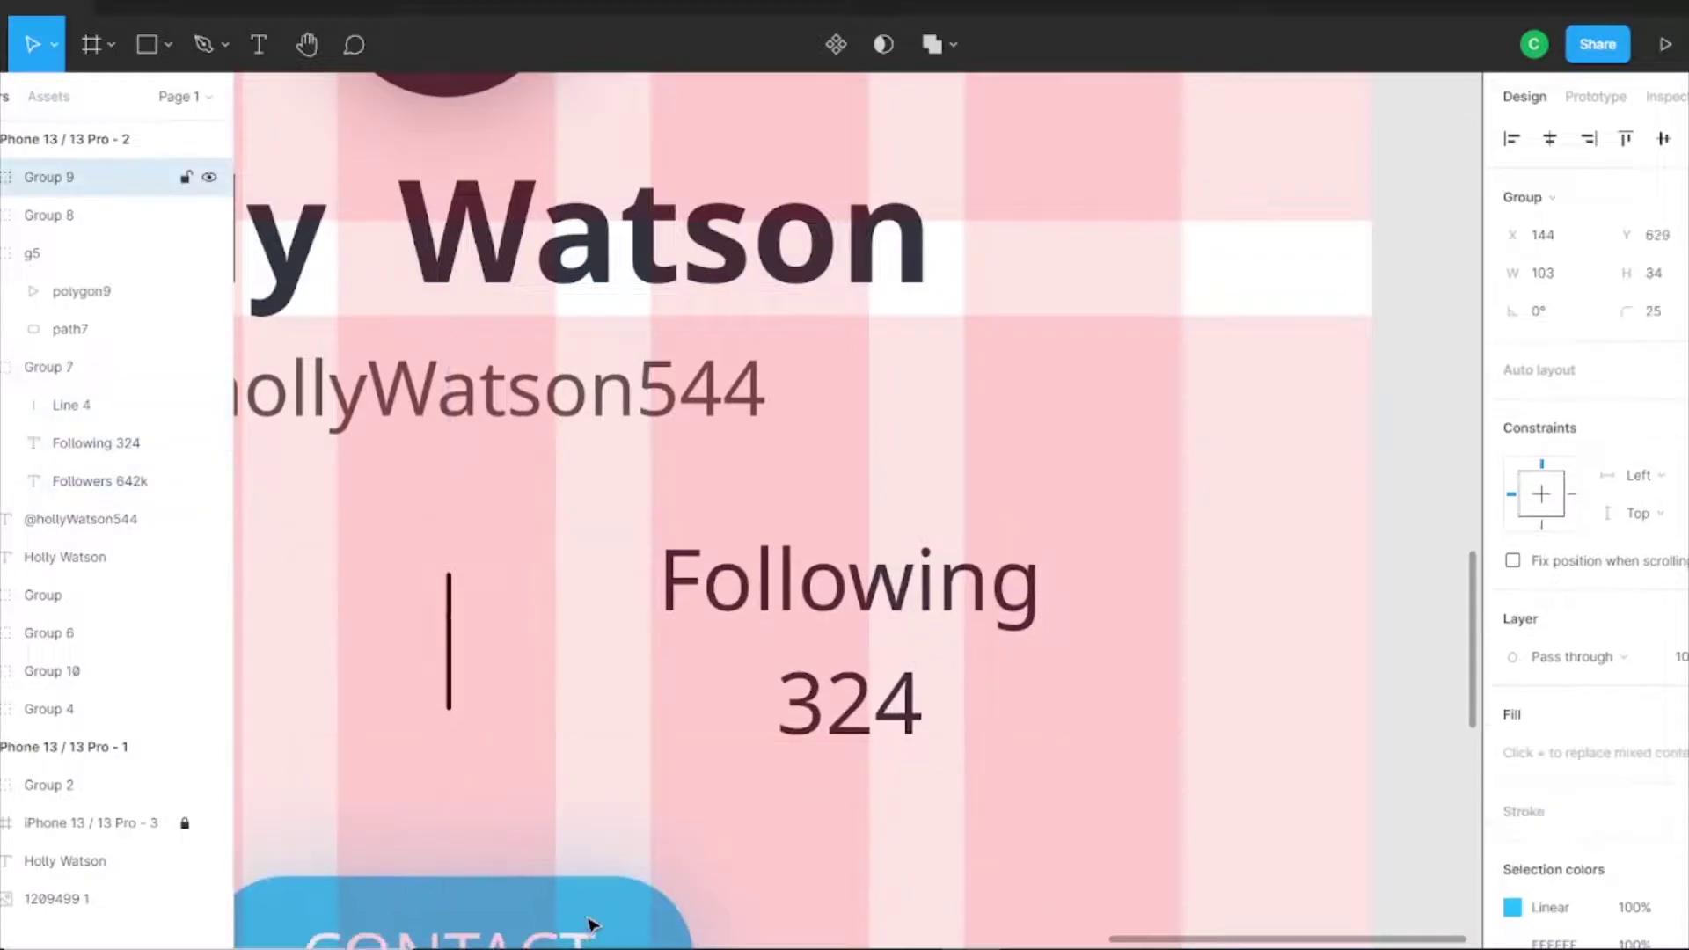
scroll(563, 880, "down", 5)
left_click(167, 44)
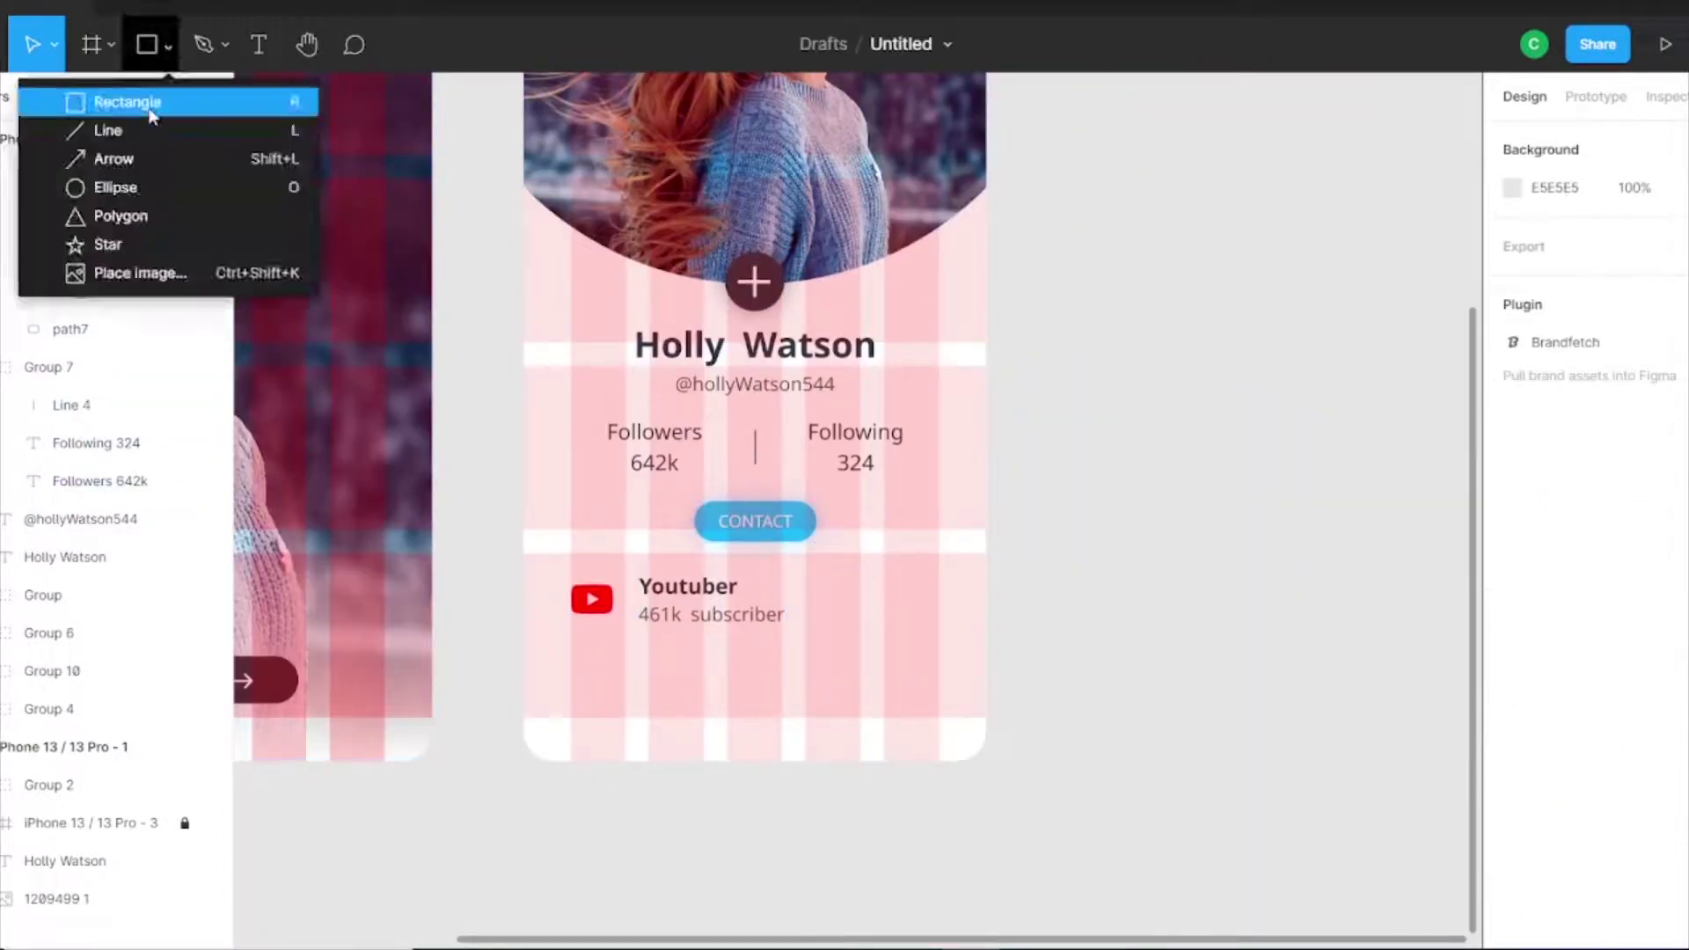
Draw a 390-wide line below the Youtuber row and give it a Layer blur.
left_click(108, 131)
left_click_drag(525, 653, 987, 652)
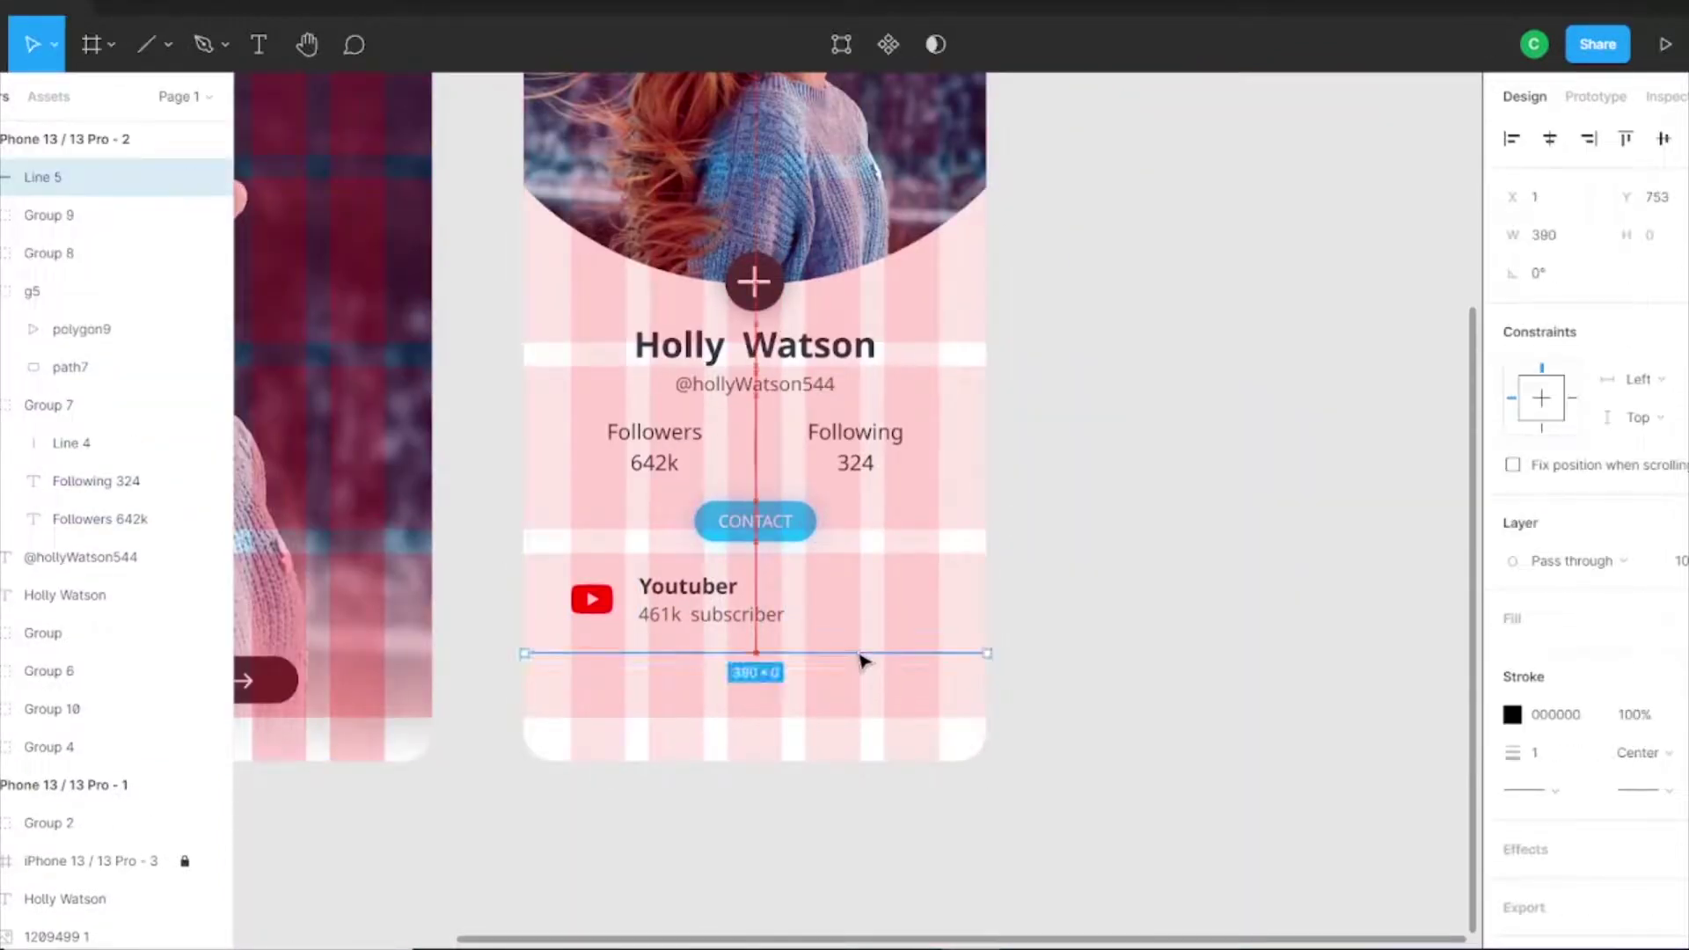
left_click(1627, 849)
left_click(1511, 887)
left_click(1555, 783)
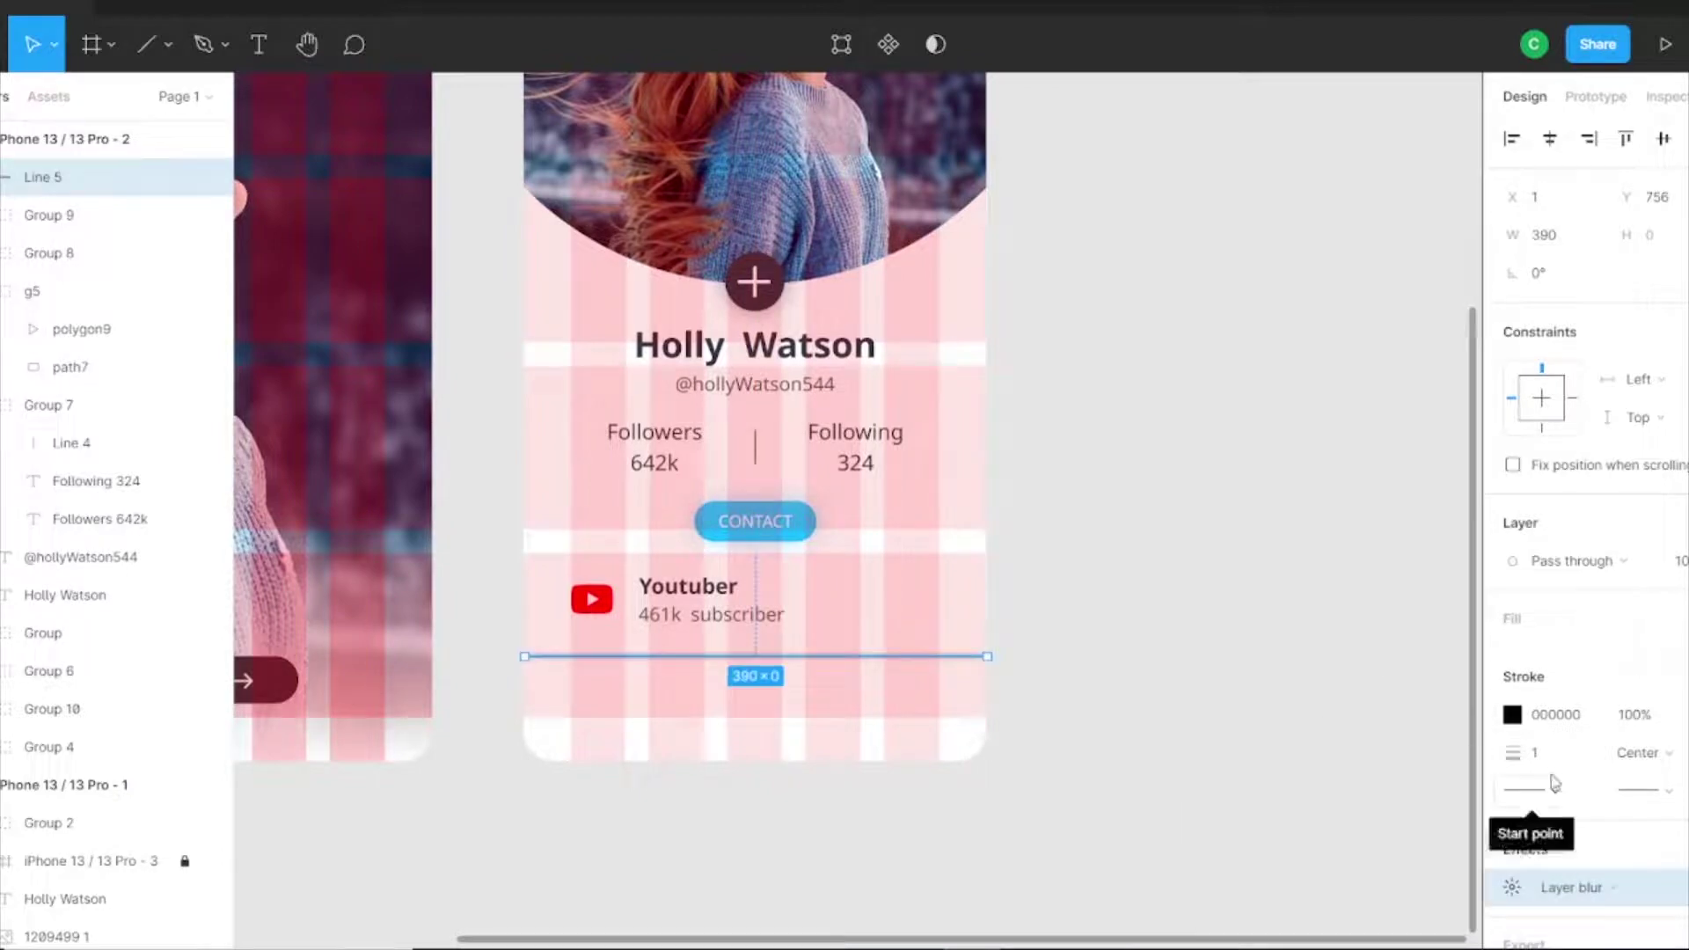
scroll(988, 747, "down", 3)
Add a 'Popular upload' heading at font size 16, coloured from the design.
key("t")
left_click(1097, 486)
type("pload")
key("Escape")
left_click_drag(1138, 489, 678, 463)
left_click(1653, 695)
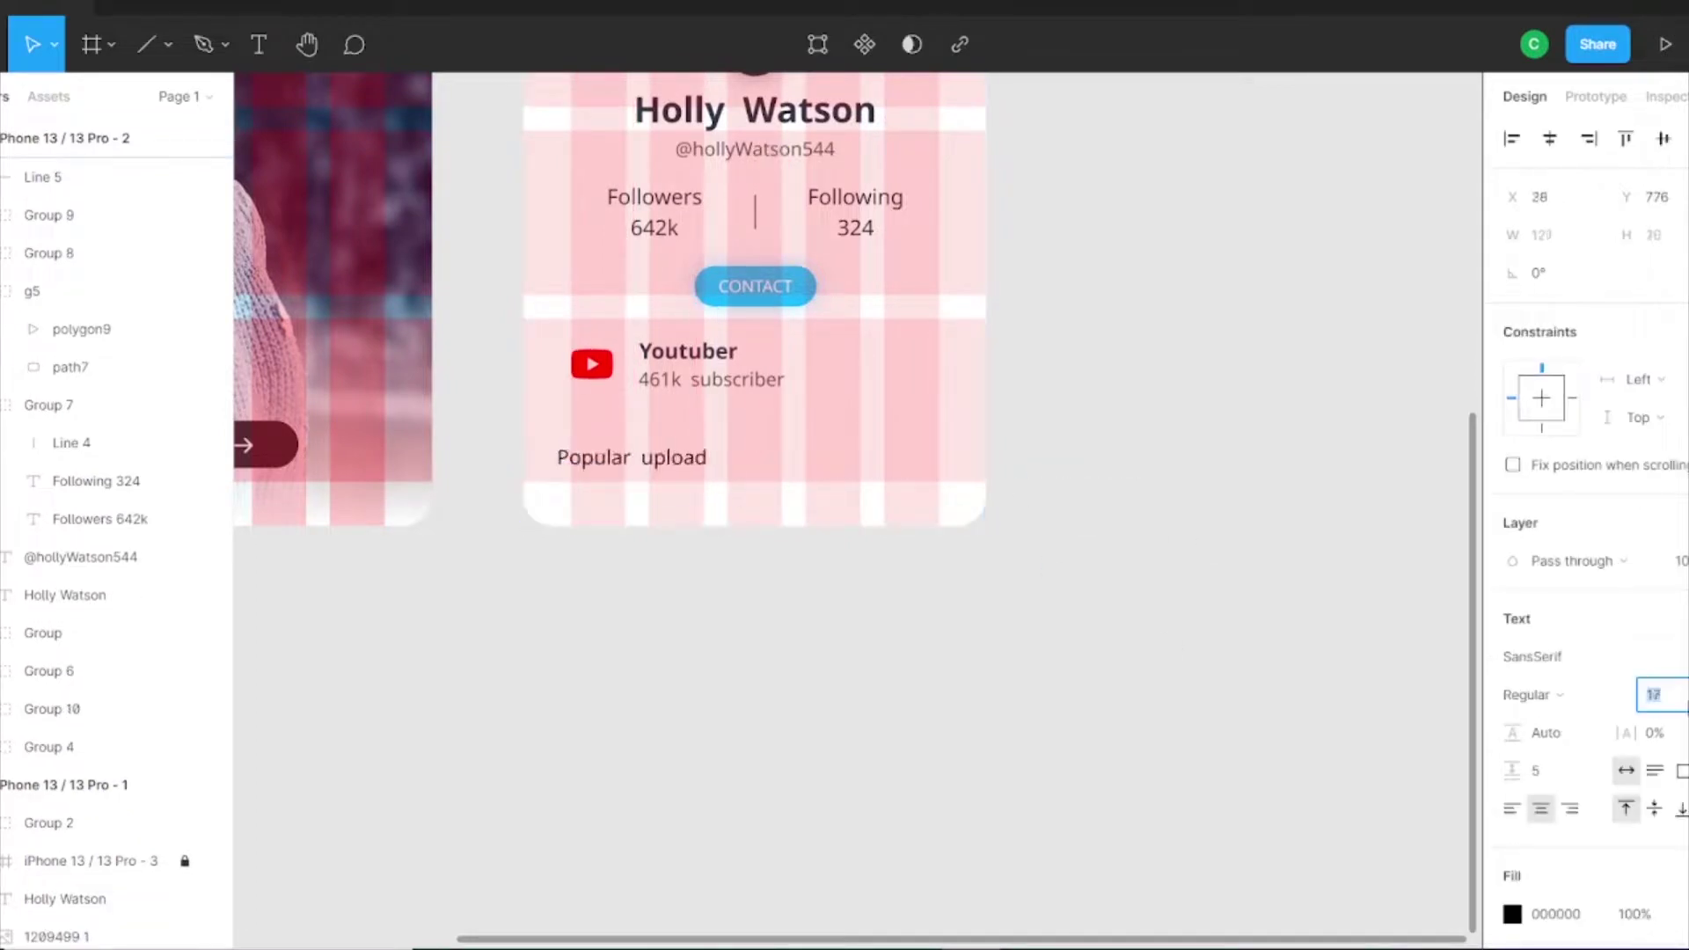
left_click_drag(674, 460, 682, 453)
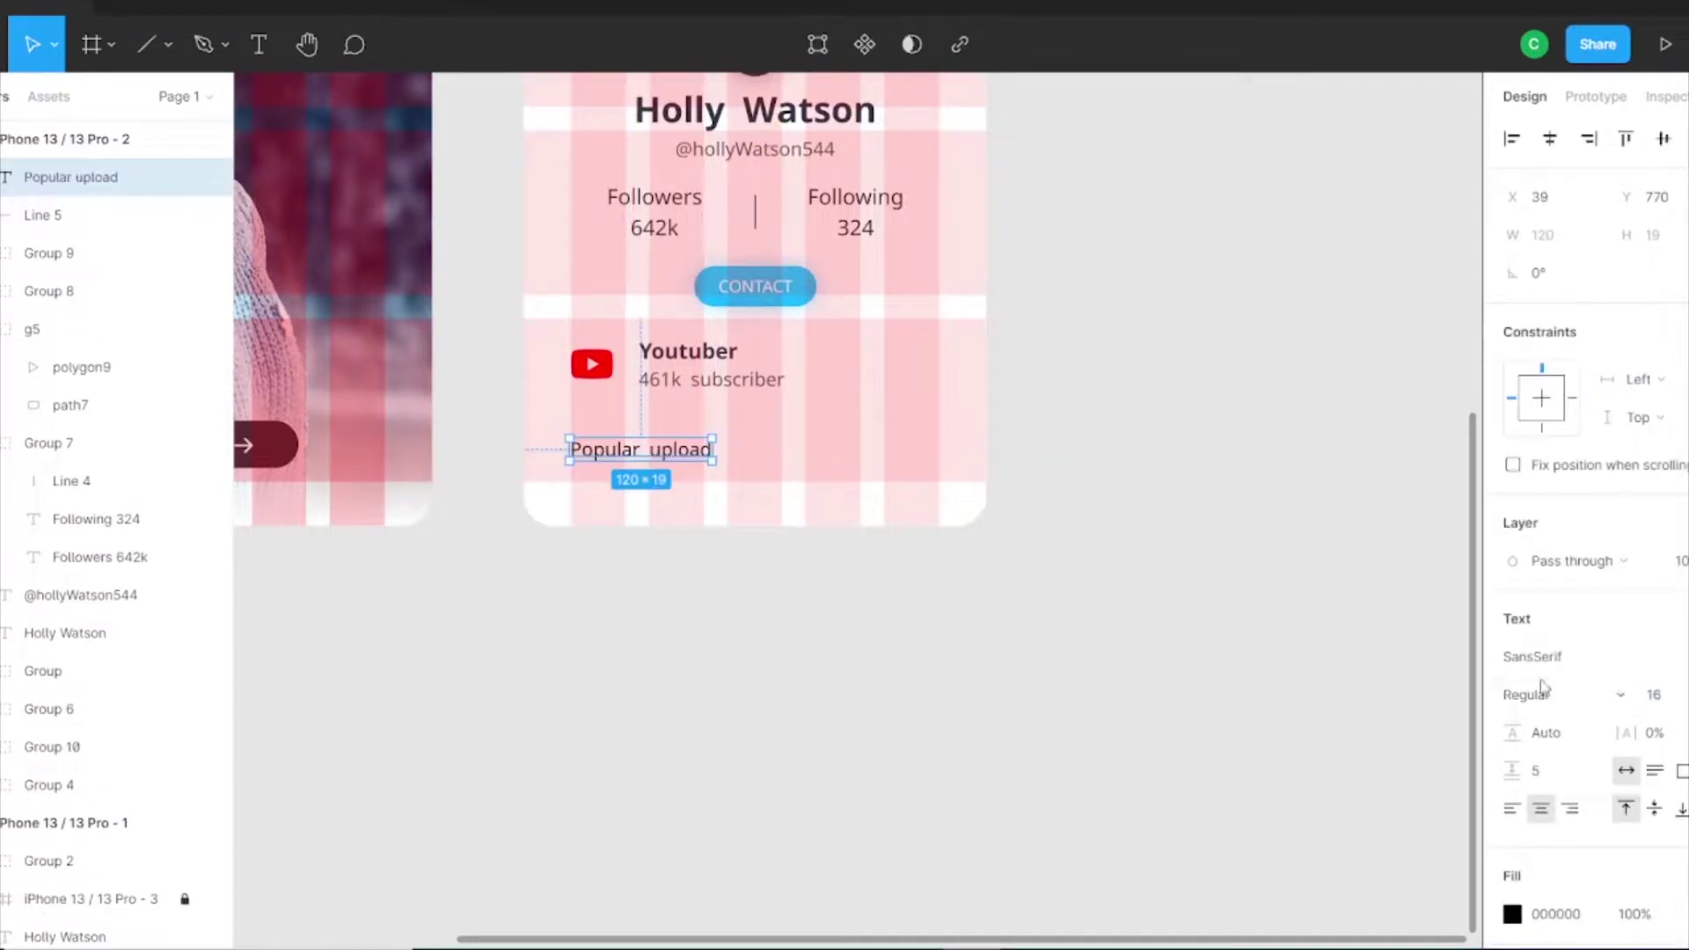
left_click(1512, 914)
left_click(1233, 683)
left_click(1067, 403)
key("Escape")
Draw grey thumbnail placeholders, spaced evenly with a corner radius of 15.
key("r")
left_click_drag(571, 483, 648, 577)
mouse_move(626, 509)
left_mouse_down()
mouse_move(909, 524)
mouse_move(768, 519)
mouse_move(810, 516)
left_mouse_up()
left_click(1663, 138)
left_click(1566, 238)
double_click(1649, 273)
type("25")
key("Return")
type("15")
key("Return")
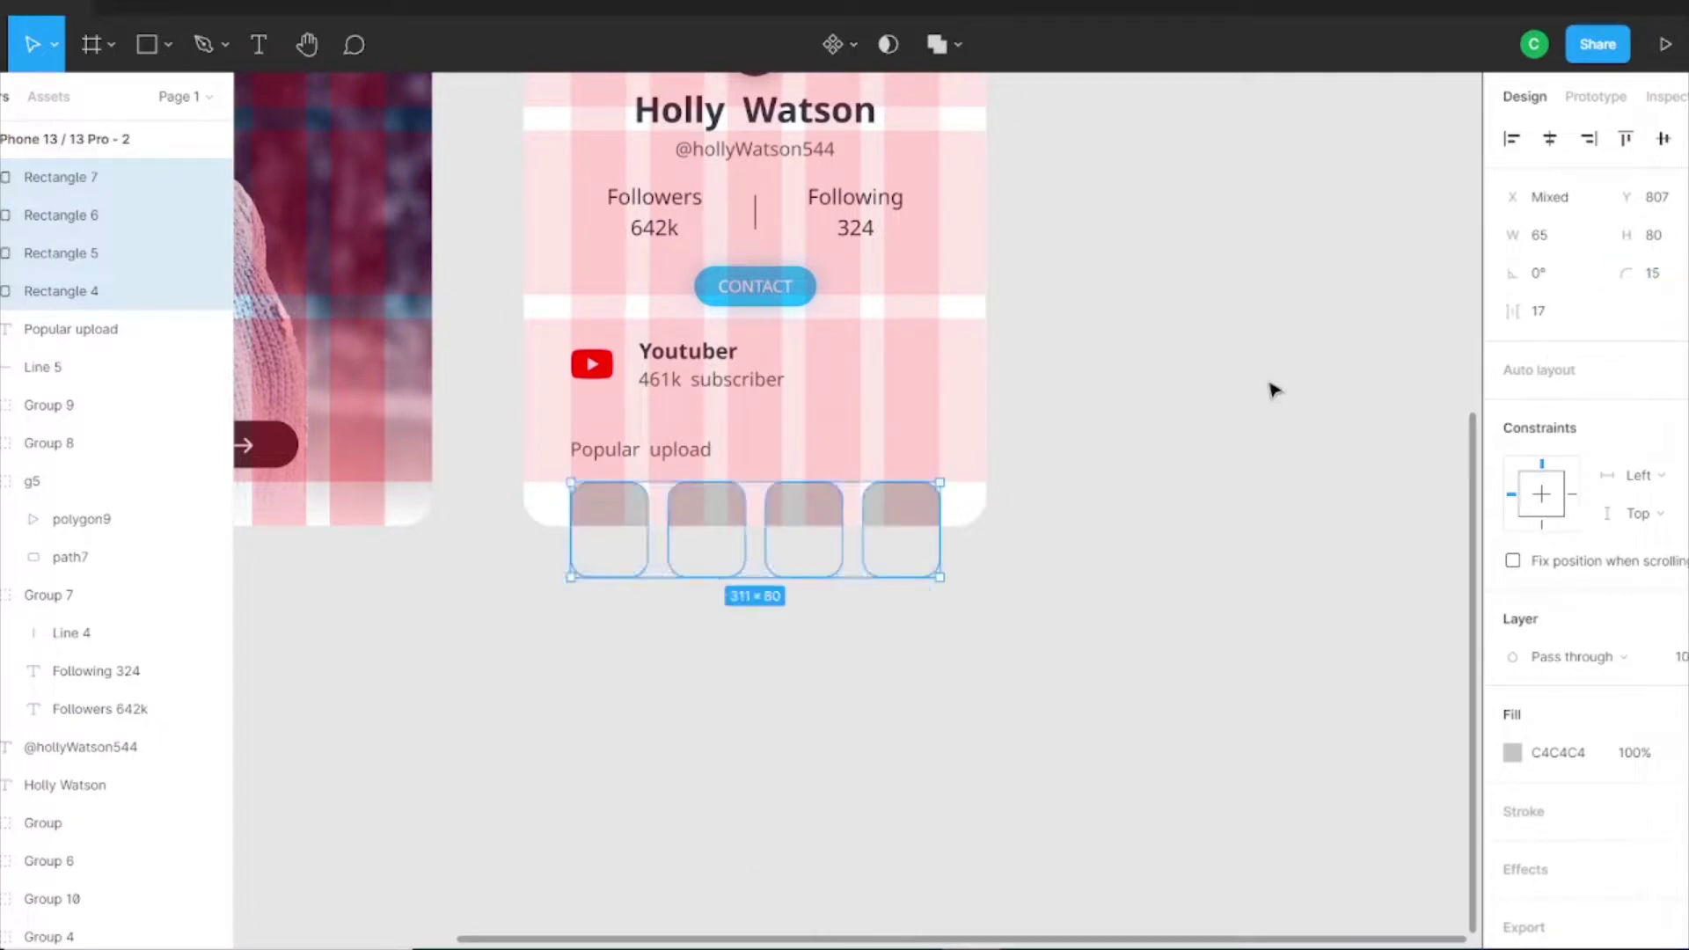
Remove the surplus placeholders and enlarge the first one.
left_click(804, 506)
key("Delete")
left_click_drag(939, 515, 891, 515)
key("Delete")
left_click(706, 506)
key("Delete")
left_click(609, 527)
left_click_drag(647, 577, 688, 626)
Duplicate it into three evenly spaced 89×109 thumbnails.
key("ctrl+d")
mouse_move(651, 546)
left_mouse_down()
mouse_move(792, 528)
mouse_move(948, 541)
left_mouse_up()
key("ctrl+d")
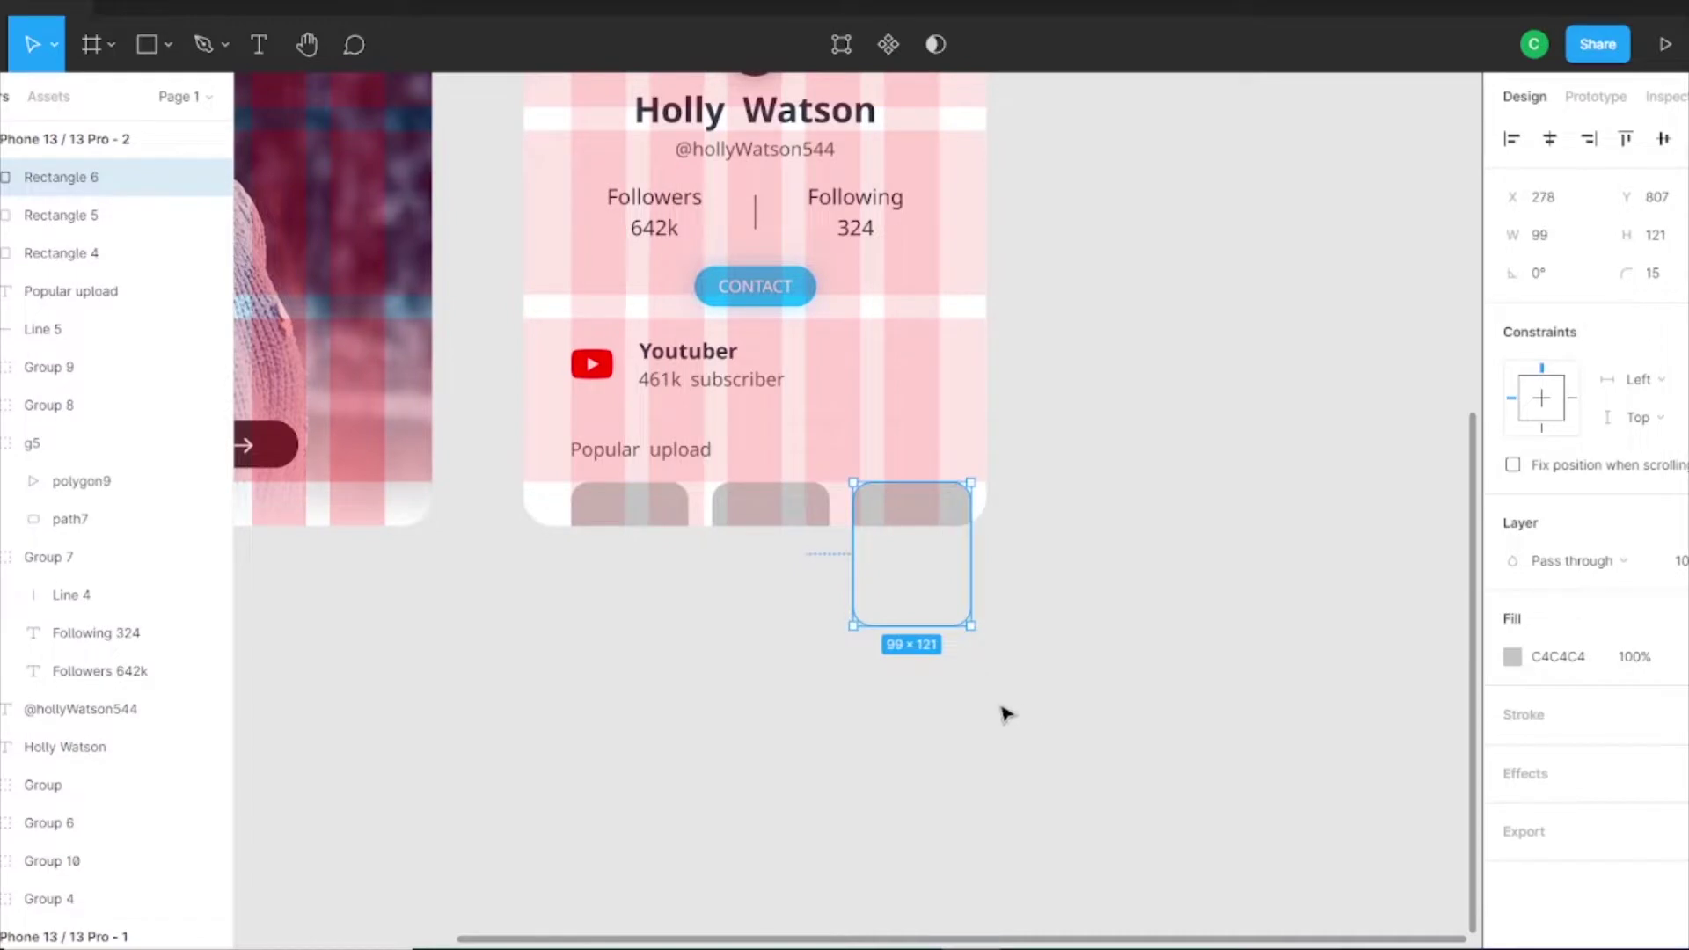
key("Delete")
key("Delete")
left_click(648, 516)
key("ctrl+d")
left_click_drag(648, 527, 904, 517)
left_click_drag(966, 681, 565, 493)
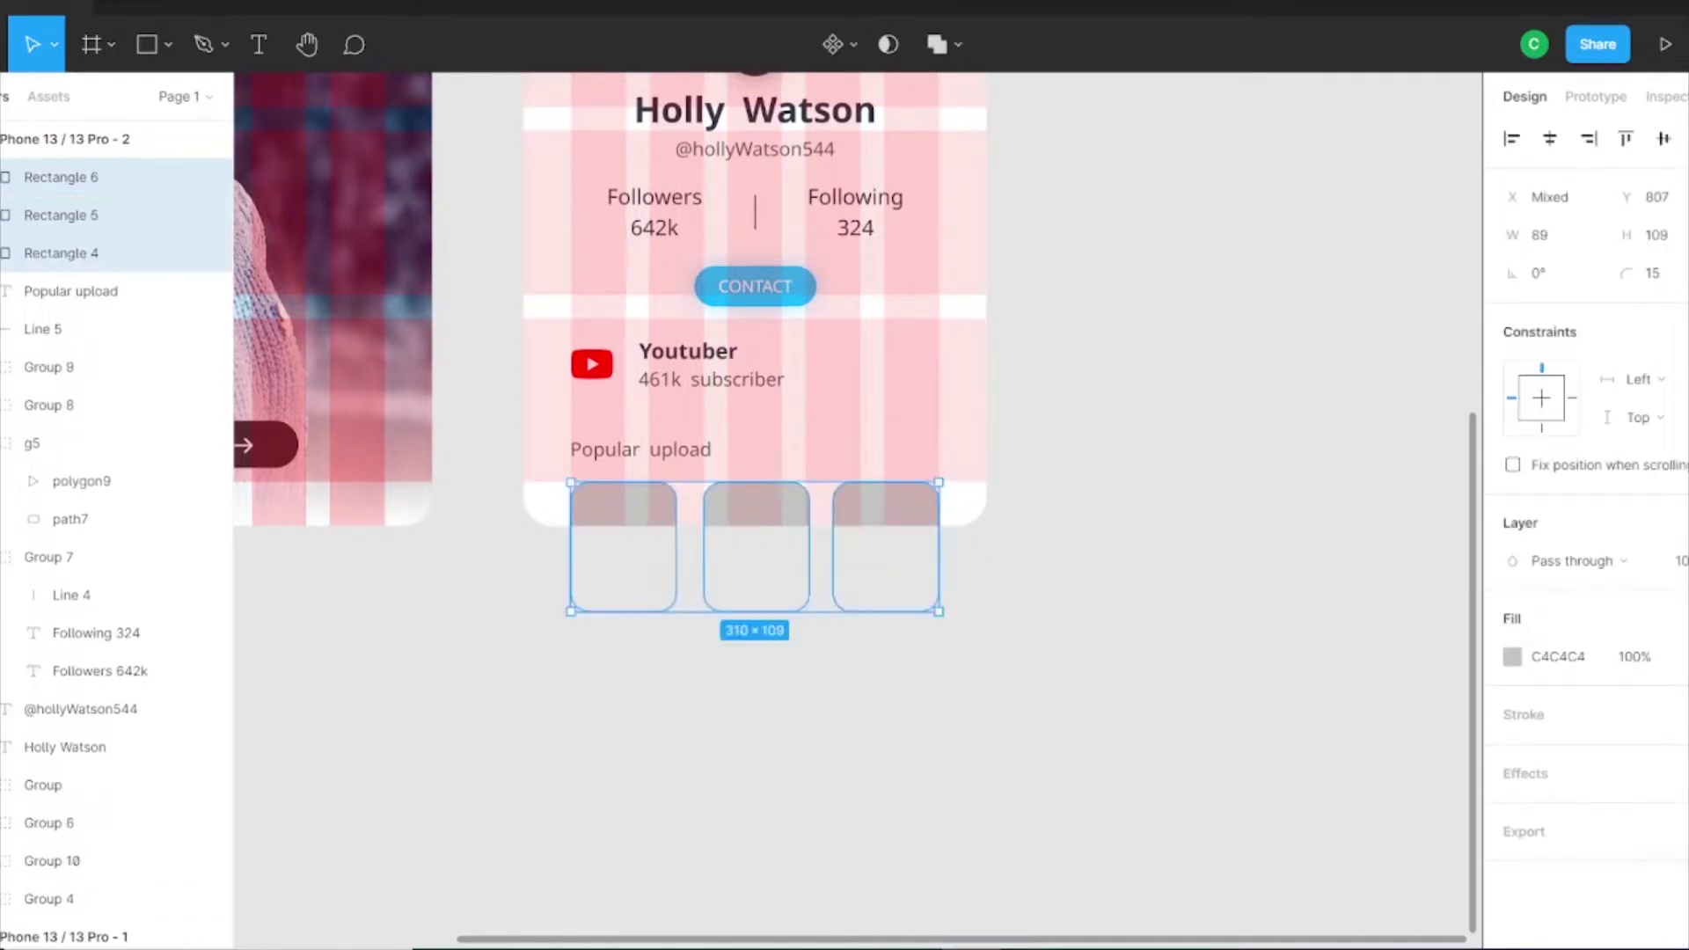
left_click(1161, 404)
Launch the Unsplash plugin and search for 'random' images.
right_click(1142, 228)
left_click(1526, 255)
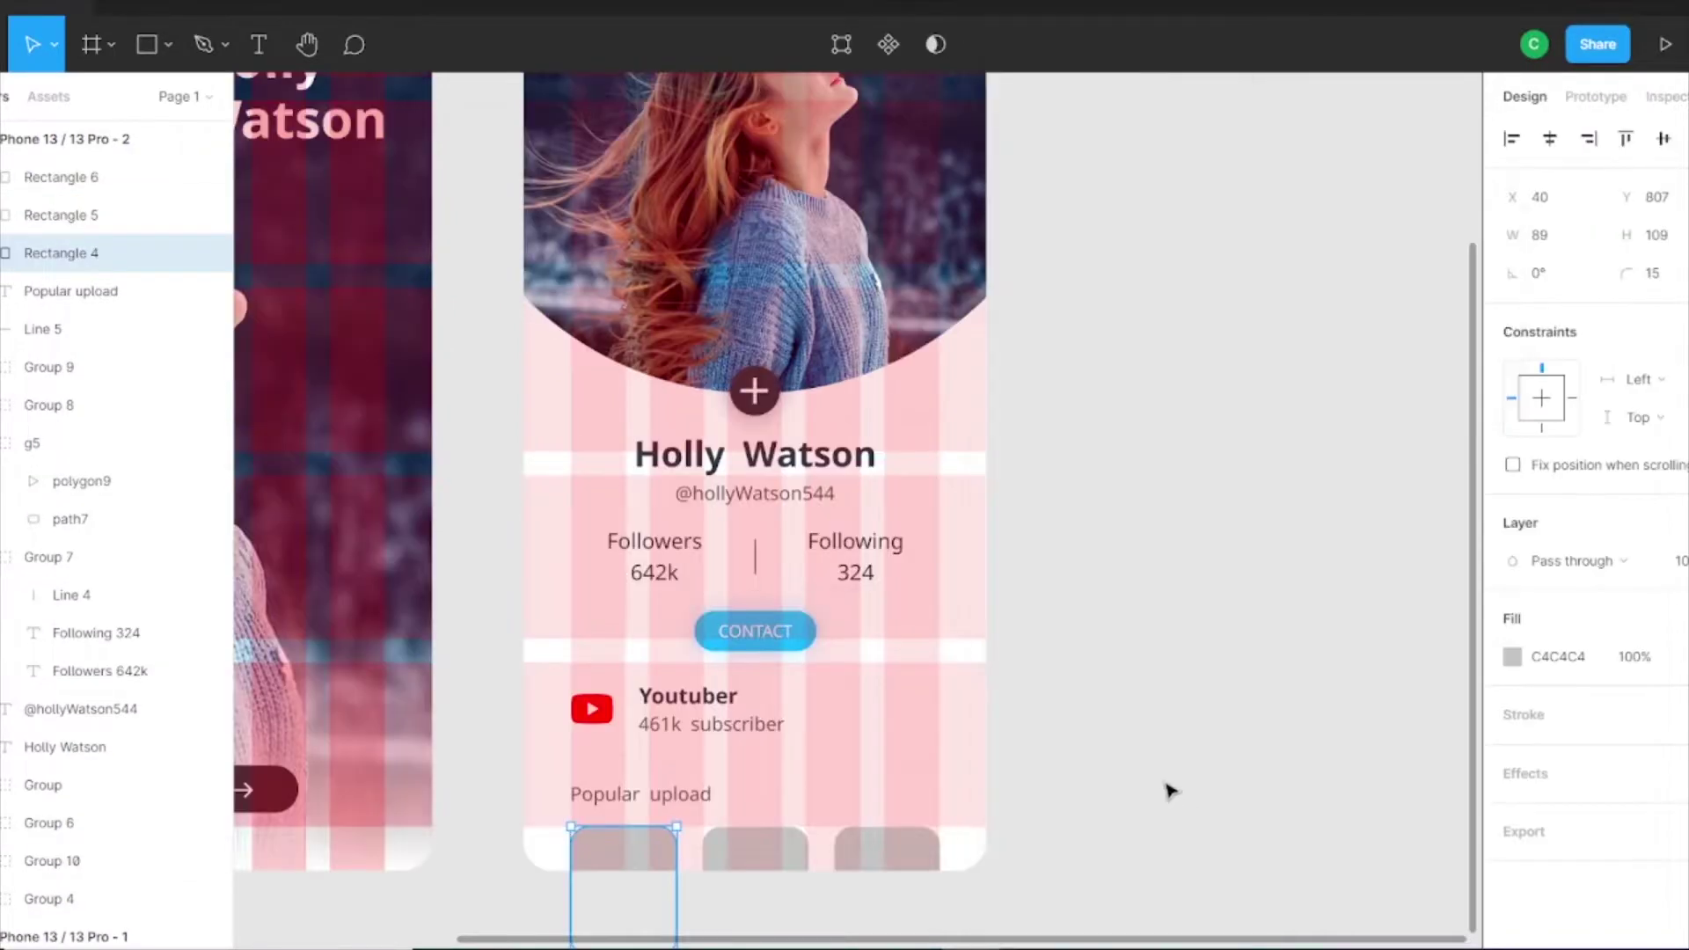
key("ctrl+alt+p")
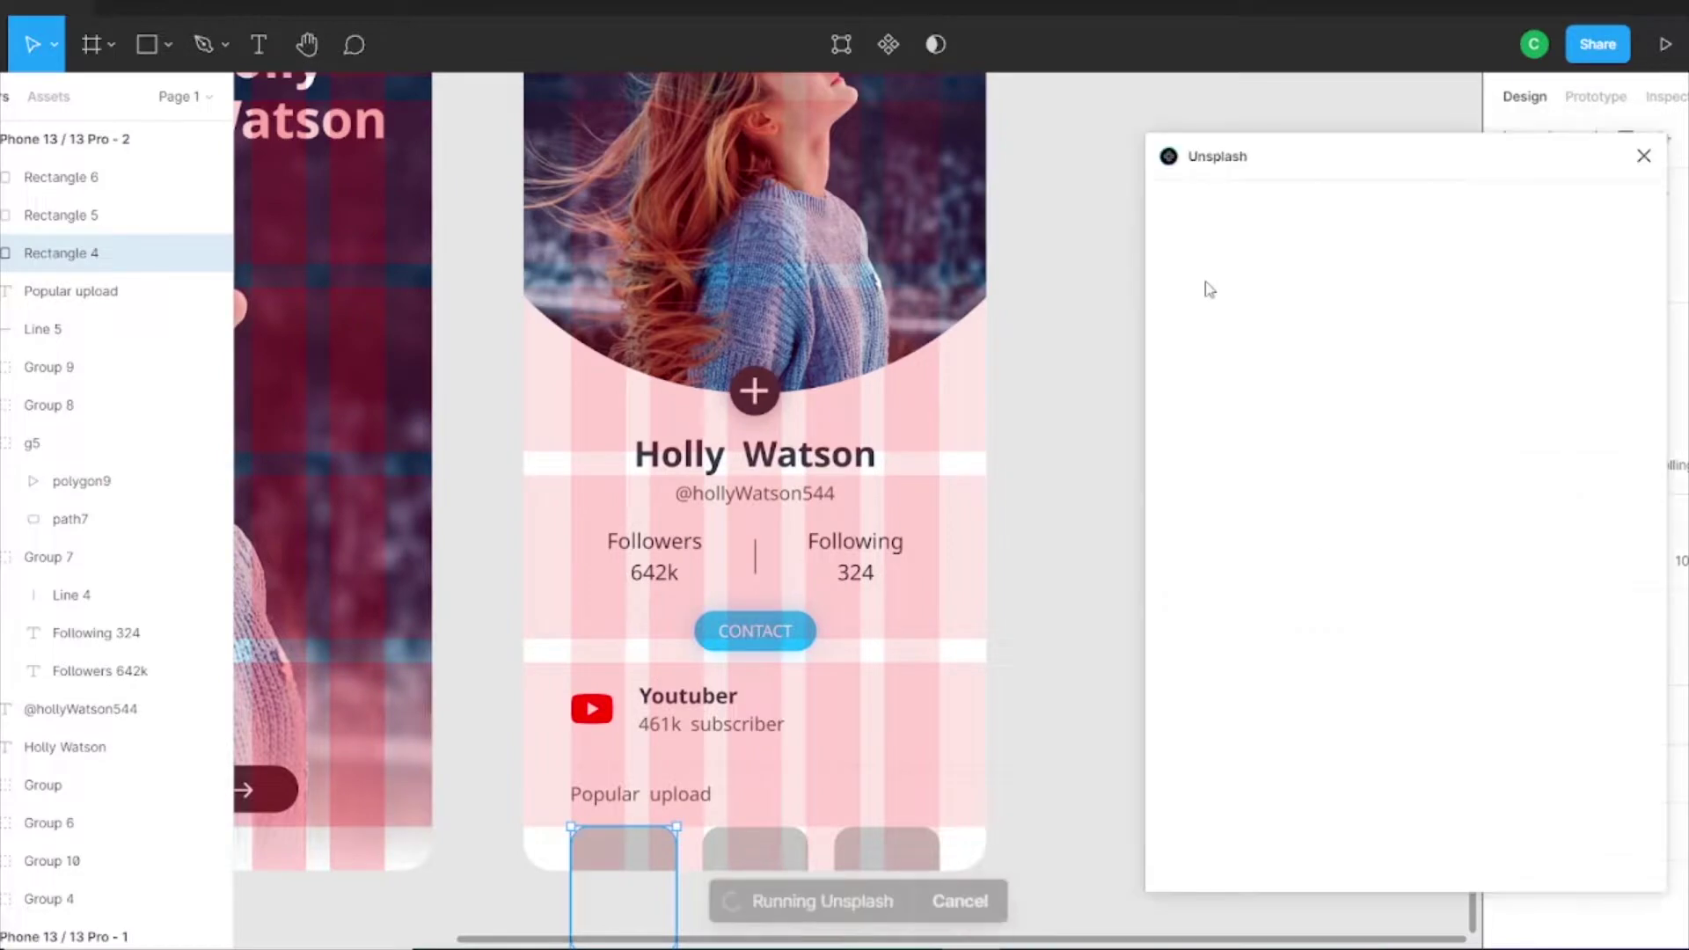
type("random")
key("Return")
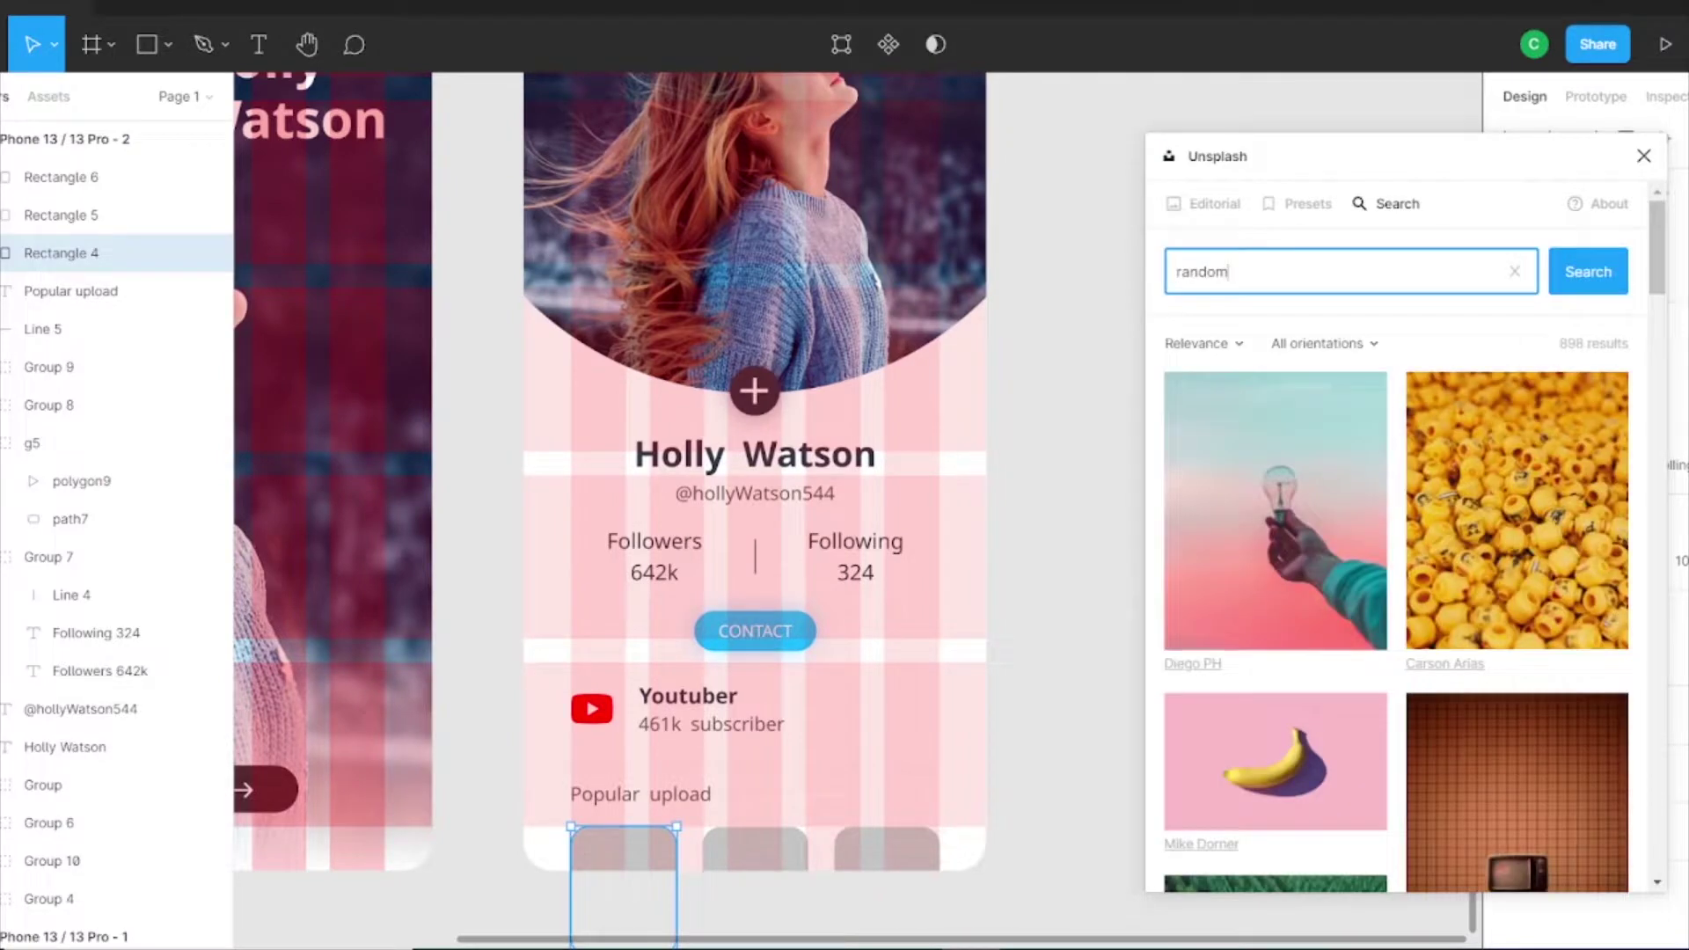
Fill the three thumbnails with Unsplash photos.
scroll(1544, 411, "down", 4)
left_click(1544, 412)
left_click(1517, 681)
scroll(1398, 616, "down", 5)
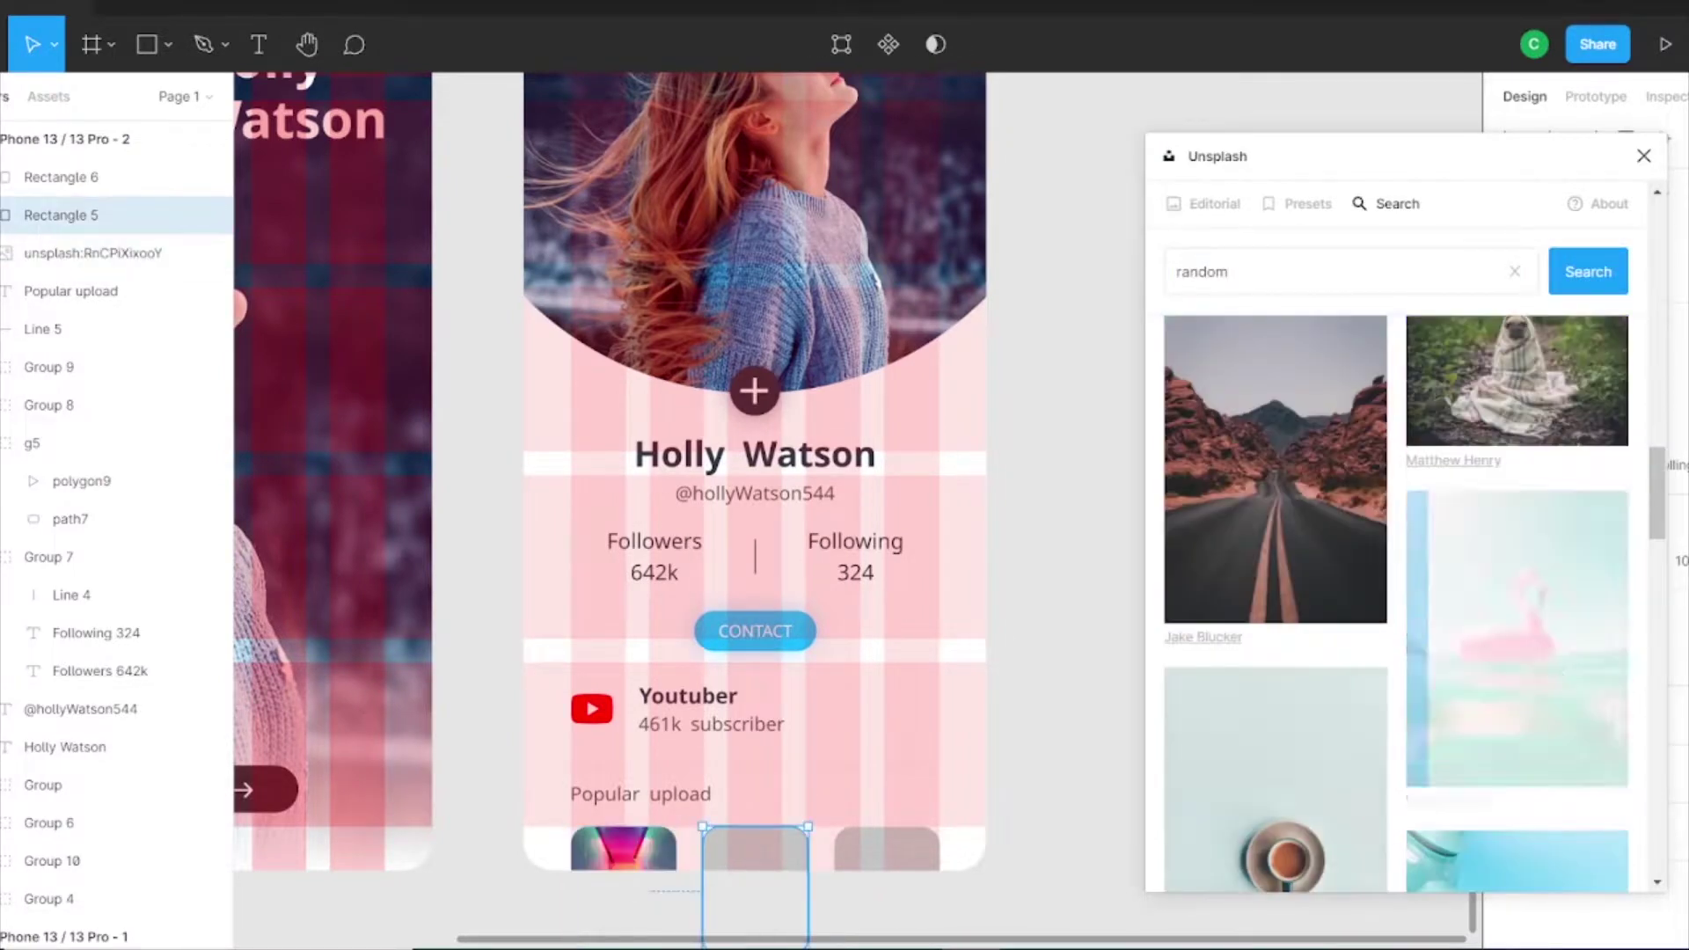
scroll(1398, 616, "down", 5)
left_click(1279, 682)
key("Escape")
key("shift+1")
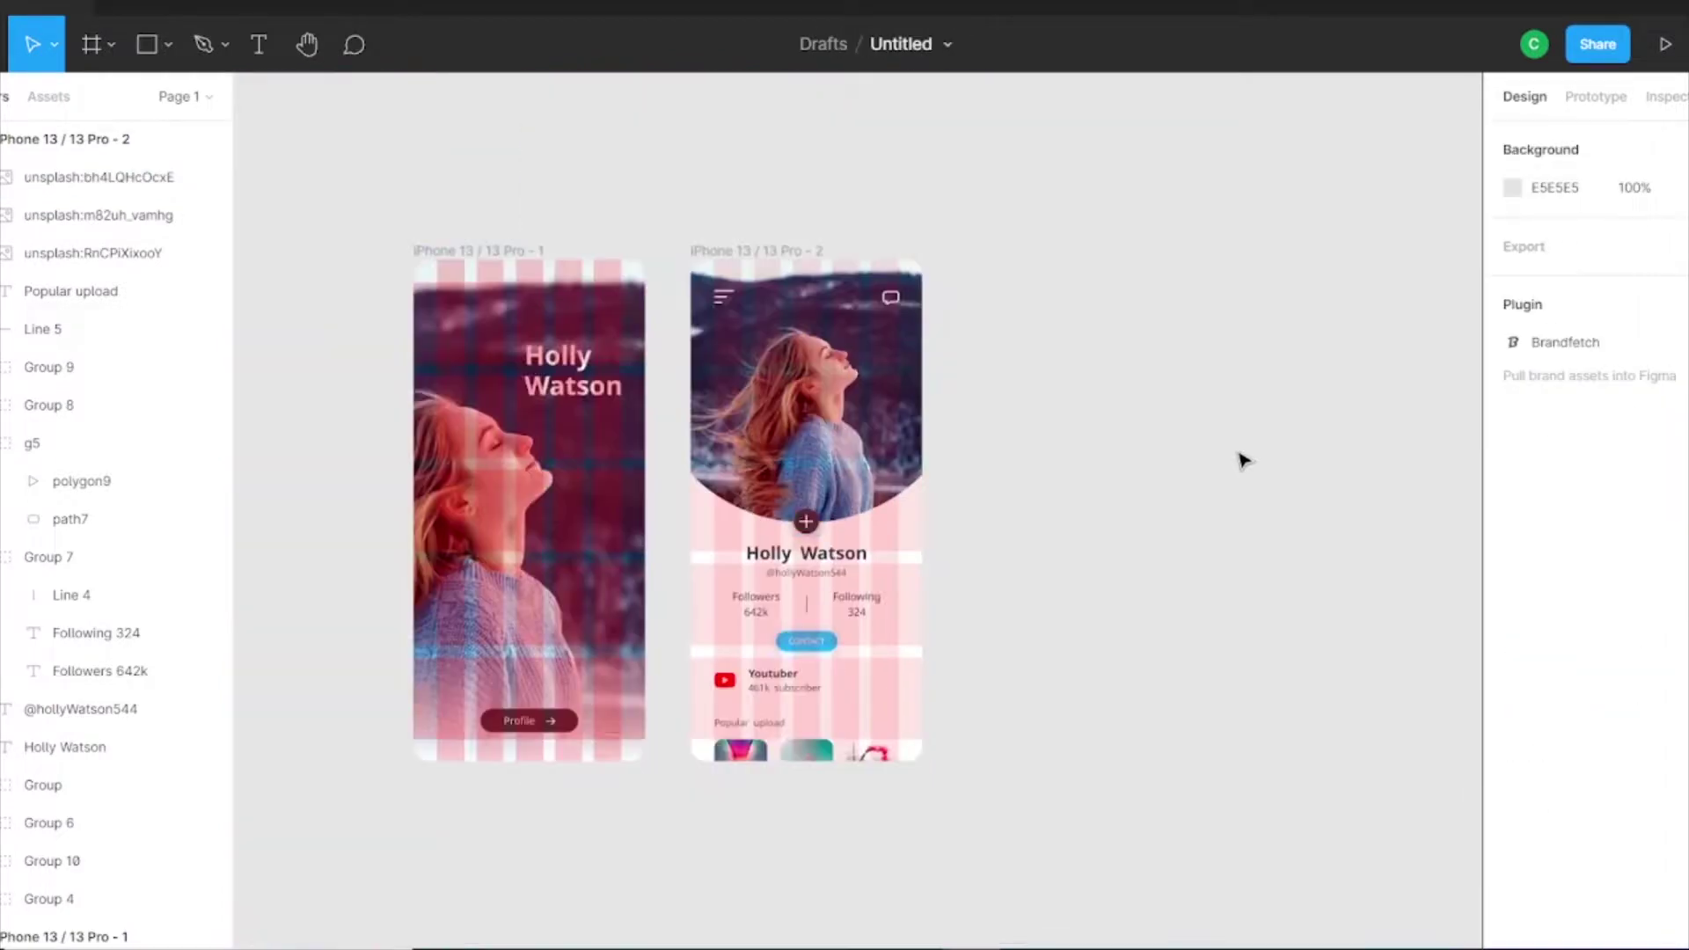
Hide the pink layout grids on the phone frames with Ctrl+Shift+4.
left_click_drag(551, 188, 837, 256)
left_click(538, 249)
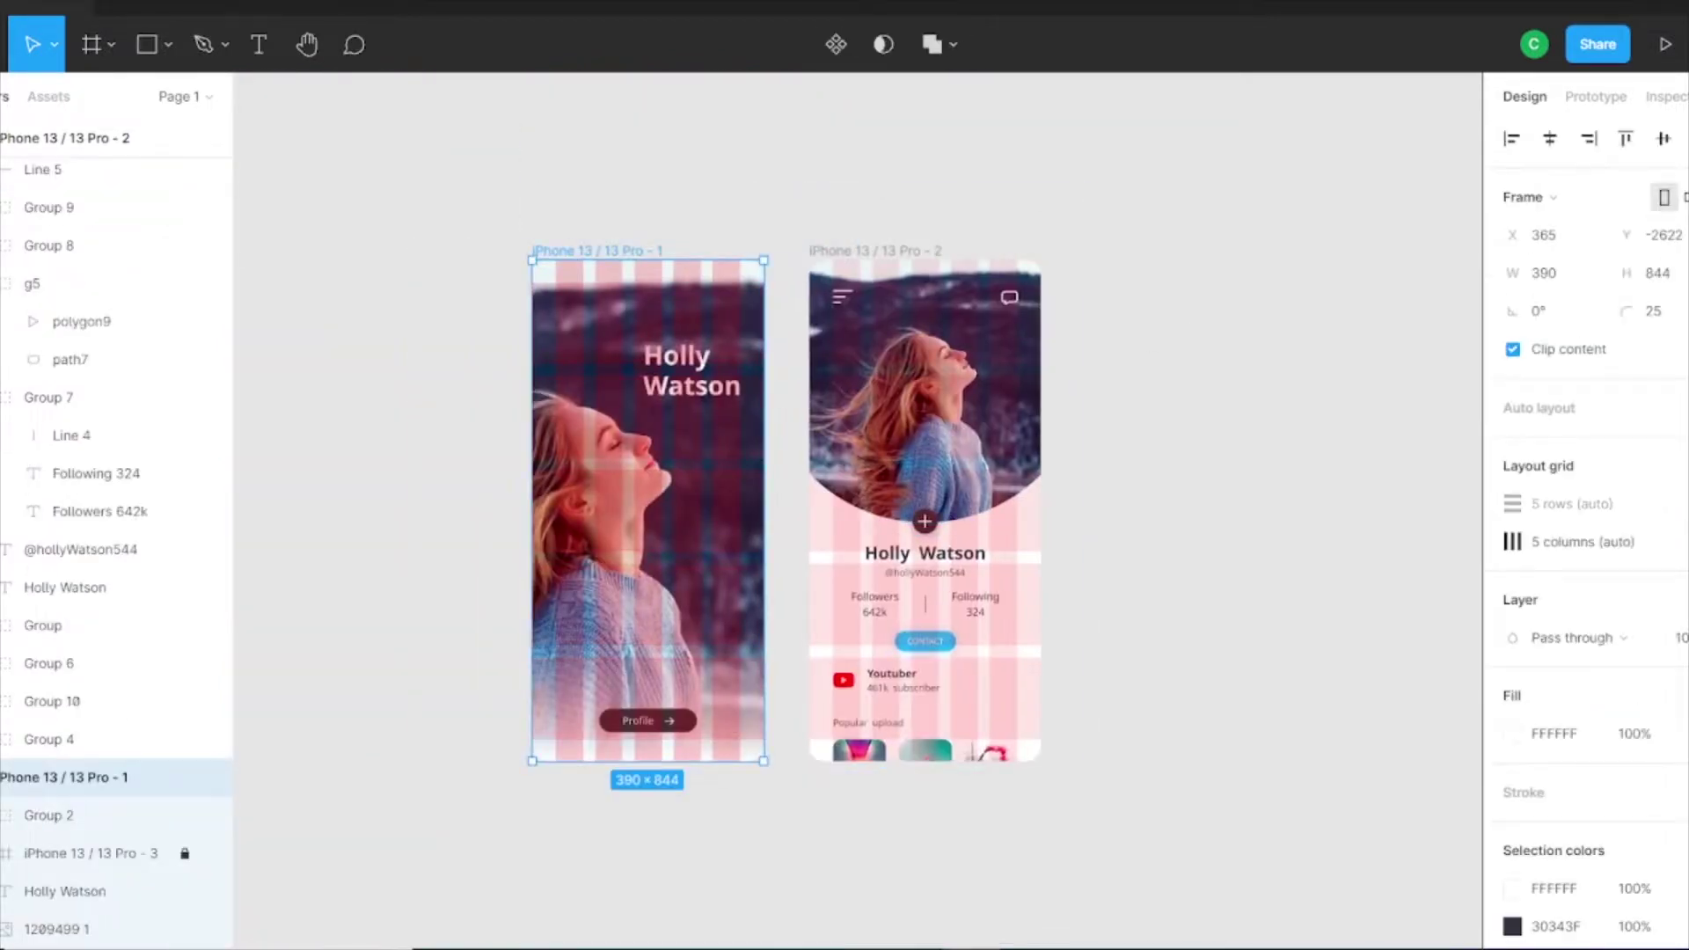
key("ctrl+shift+4")
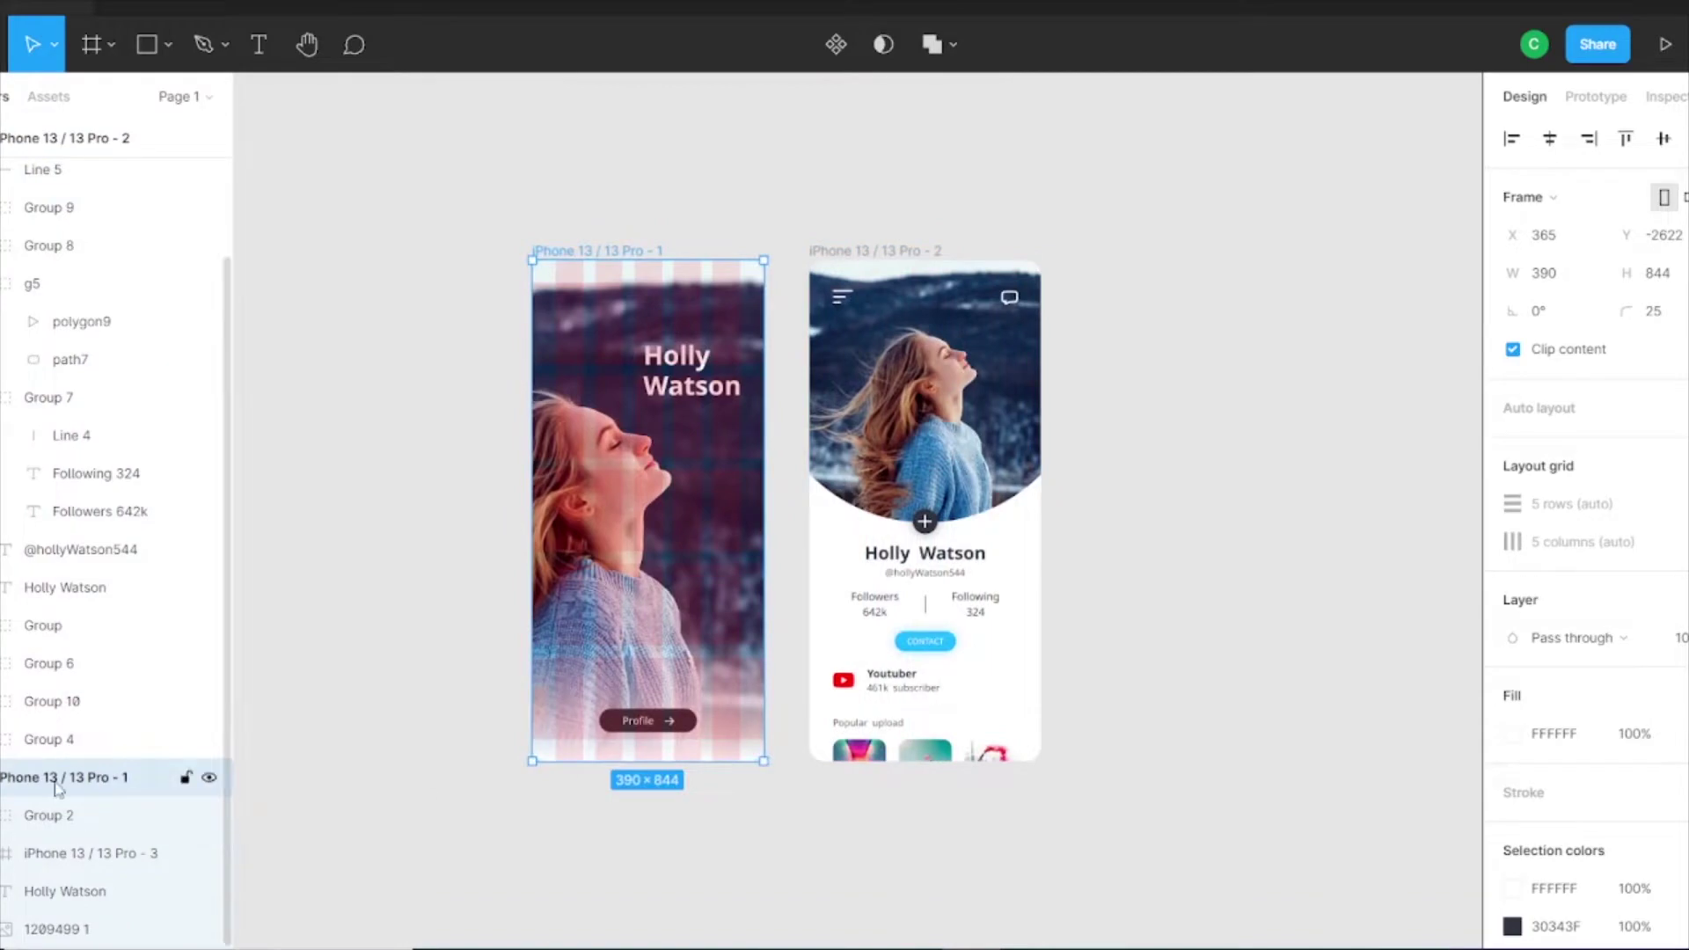
left_click(1199, 226)
scroll(1199, 227, "up", 5)
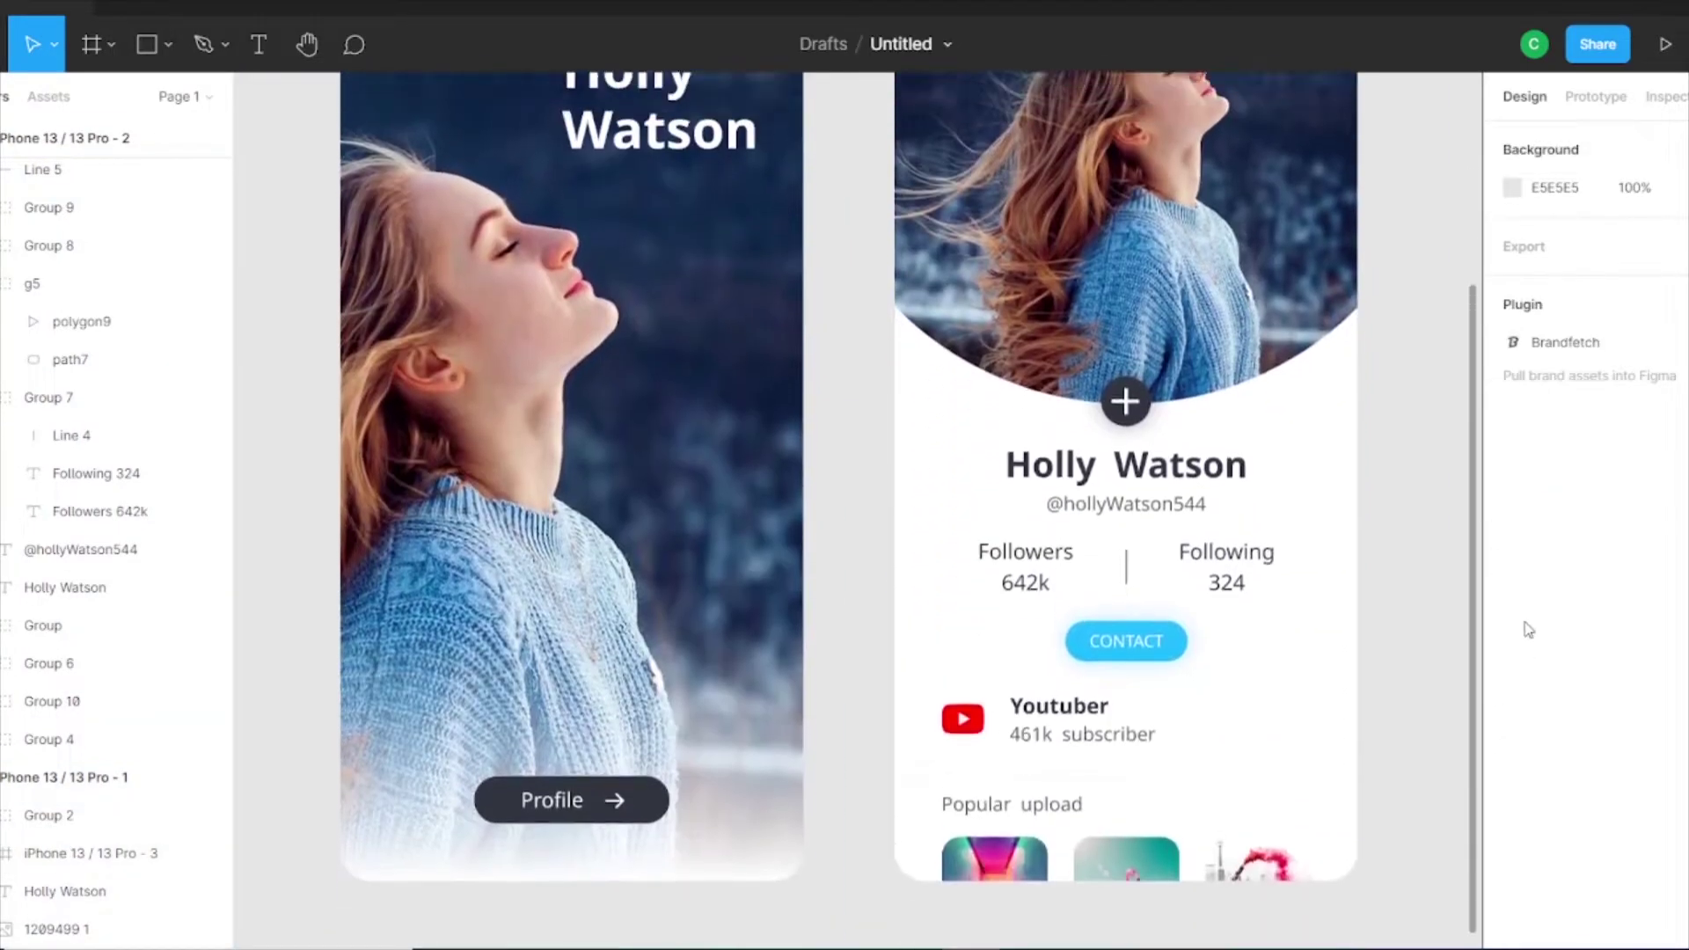